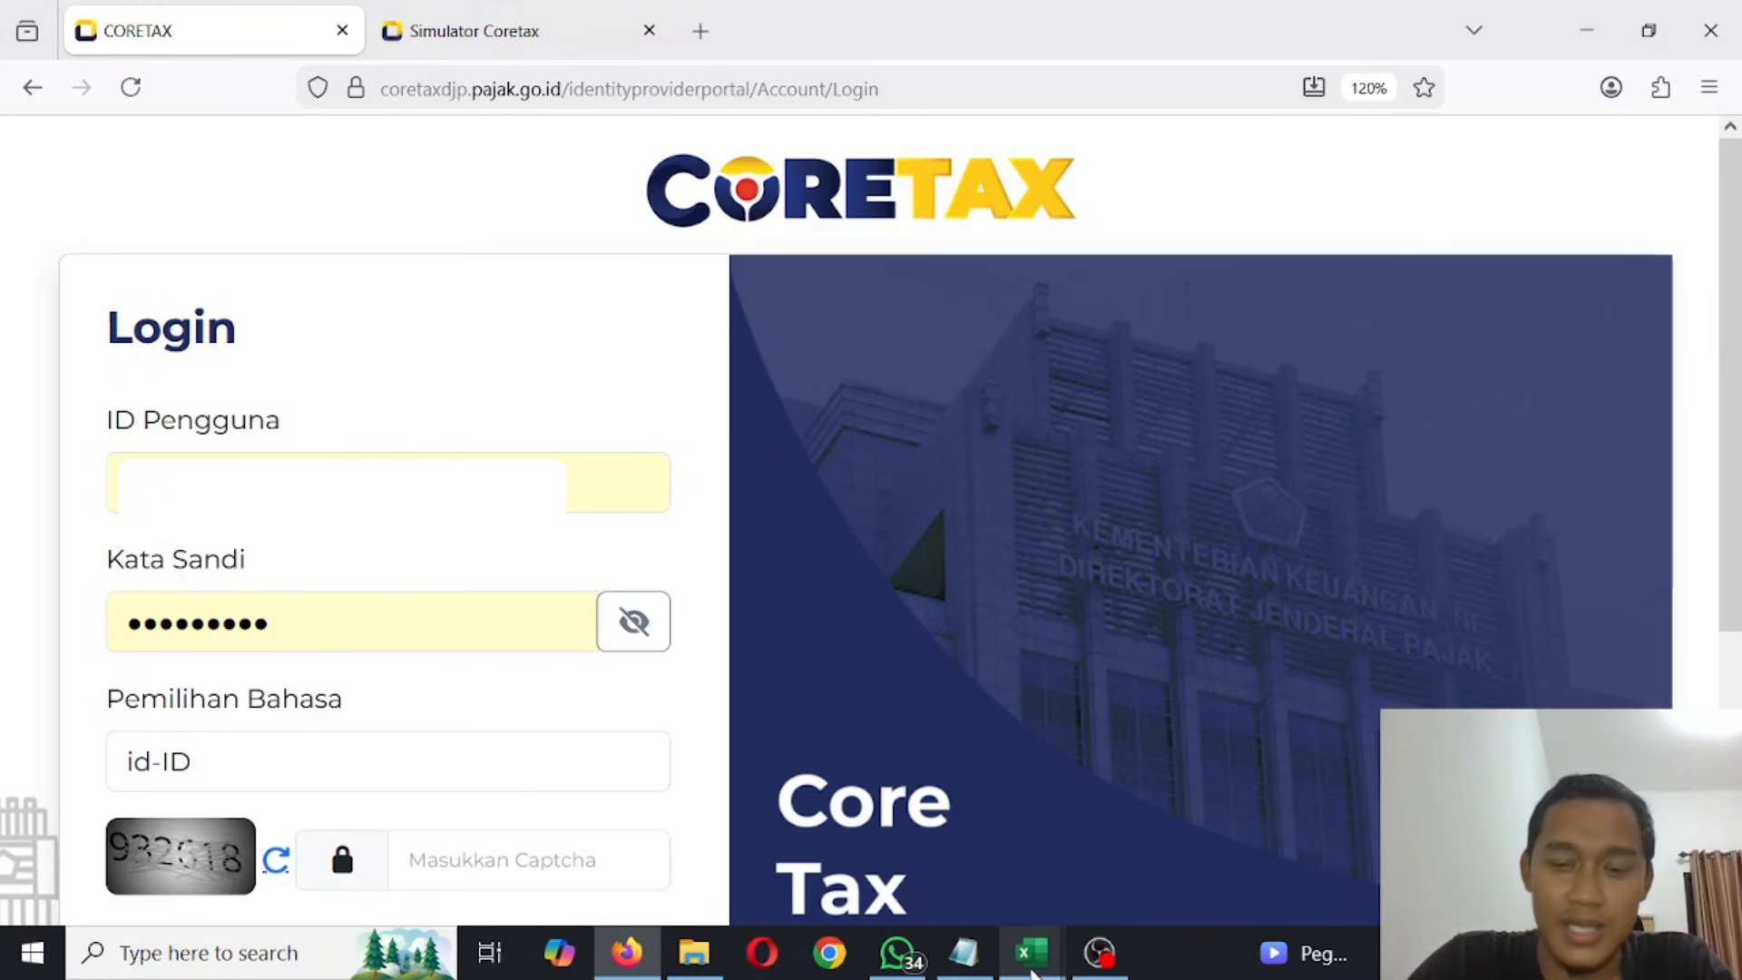
# - Switch to the Excel financial report template and look through the ASET, NERACA, PEREDARAN BRUTO and LABA RUGI sheets
pyautogui.moveTo(1031, 953)
pyautogui.click(951, 826)
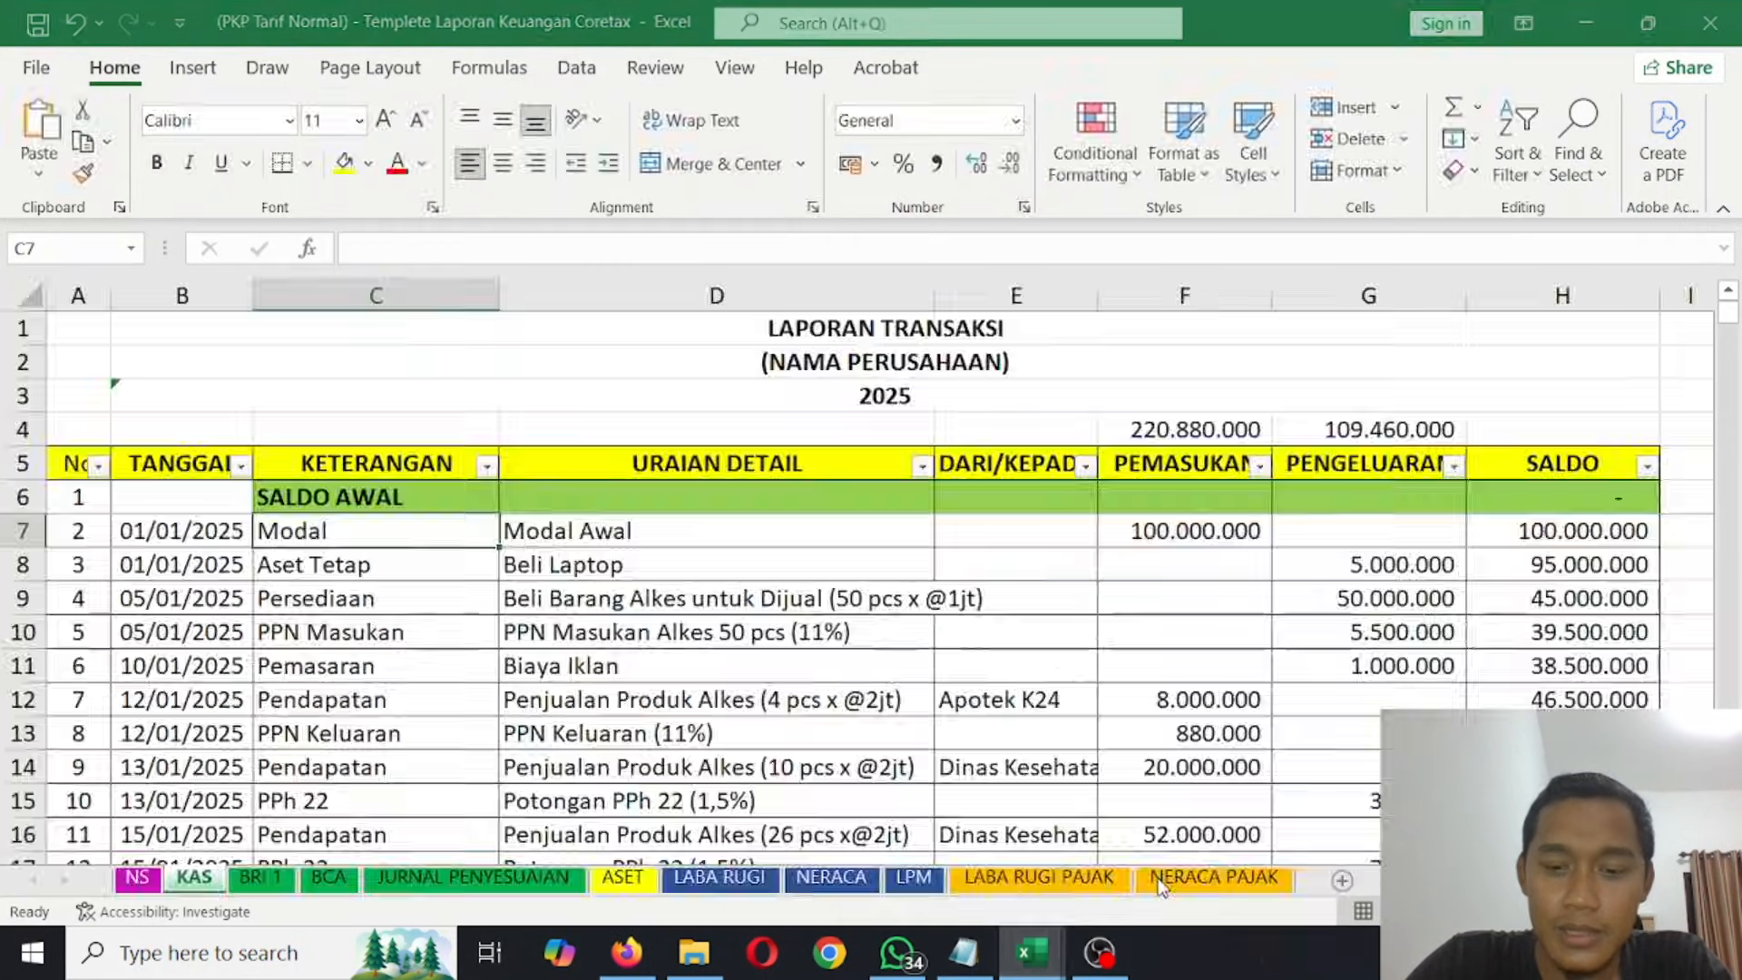
pyautogui.click(1161, 887)
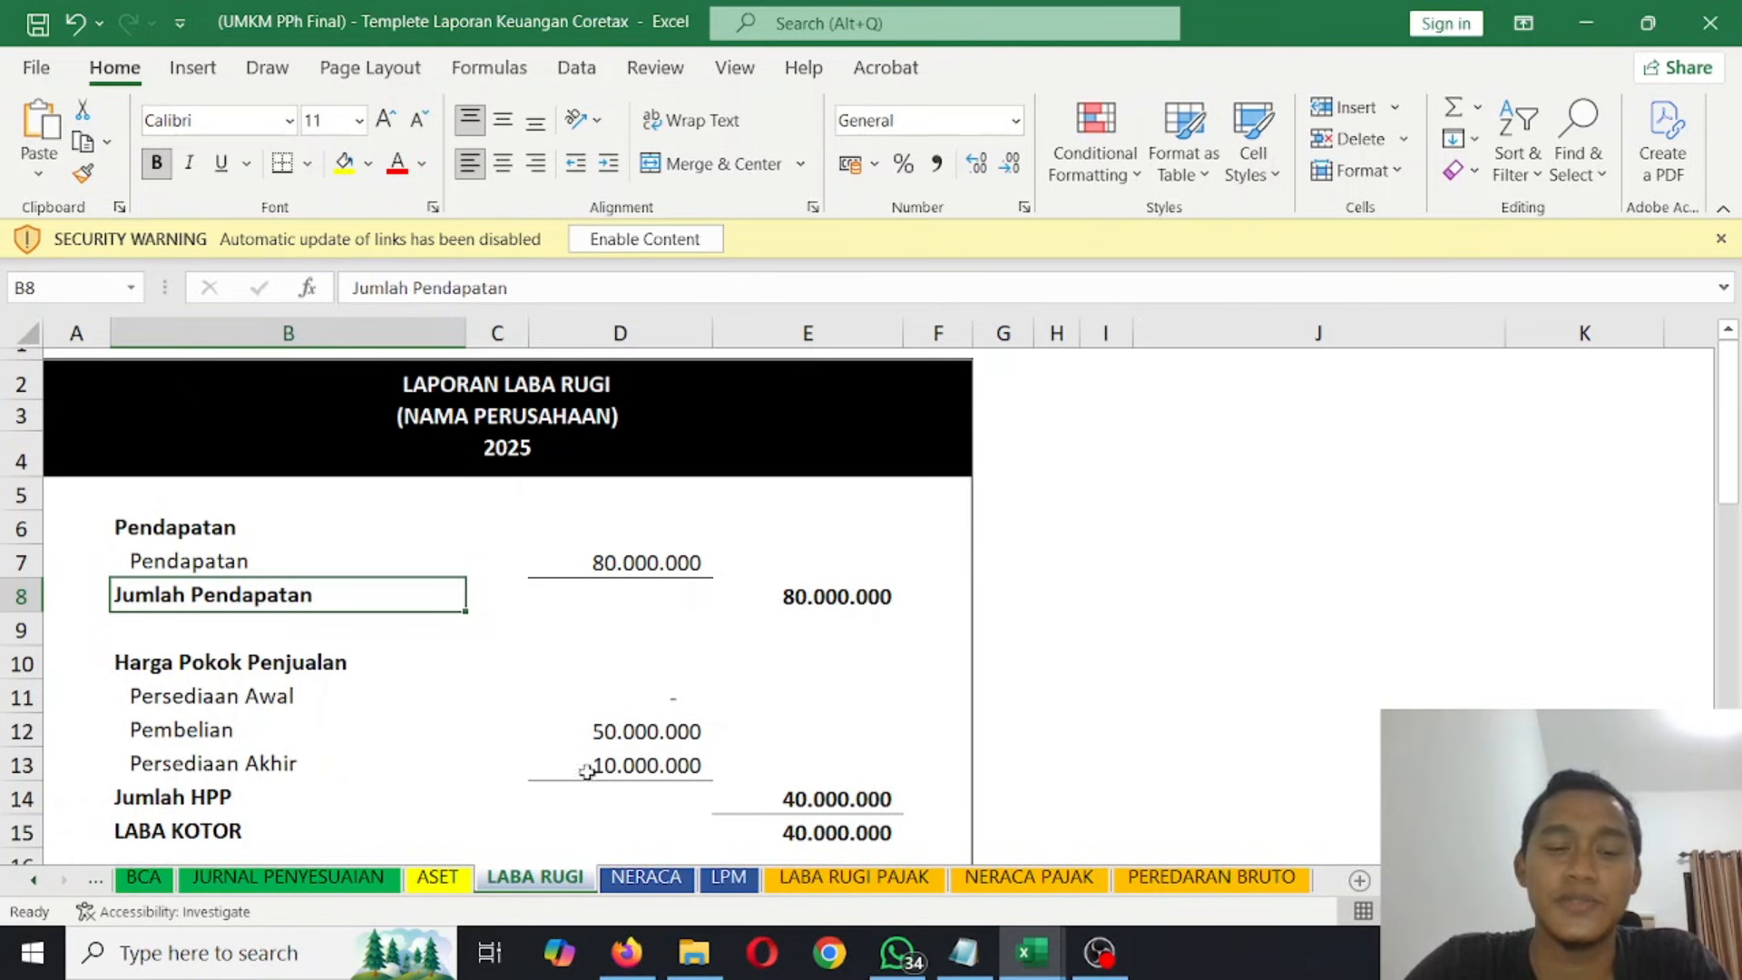
pyautogui.click(458, 884)
pyautogui.click(645, 885)
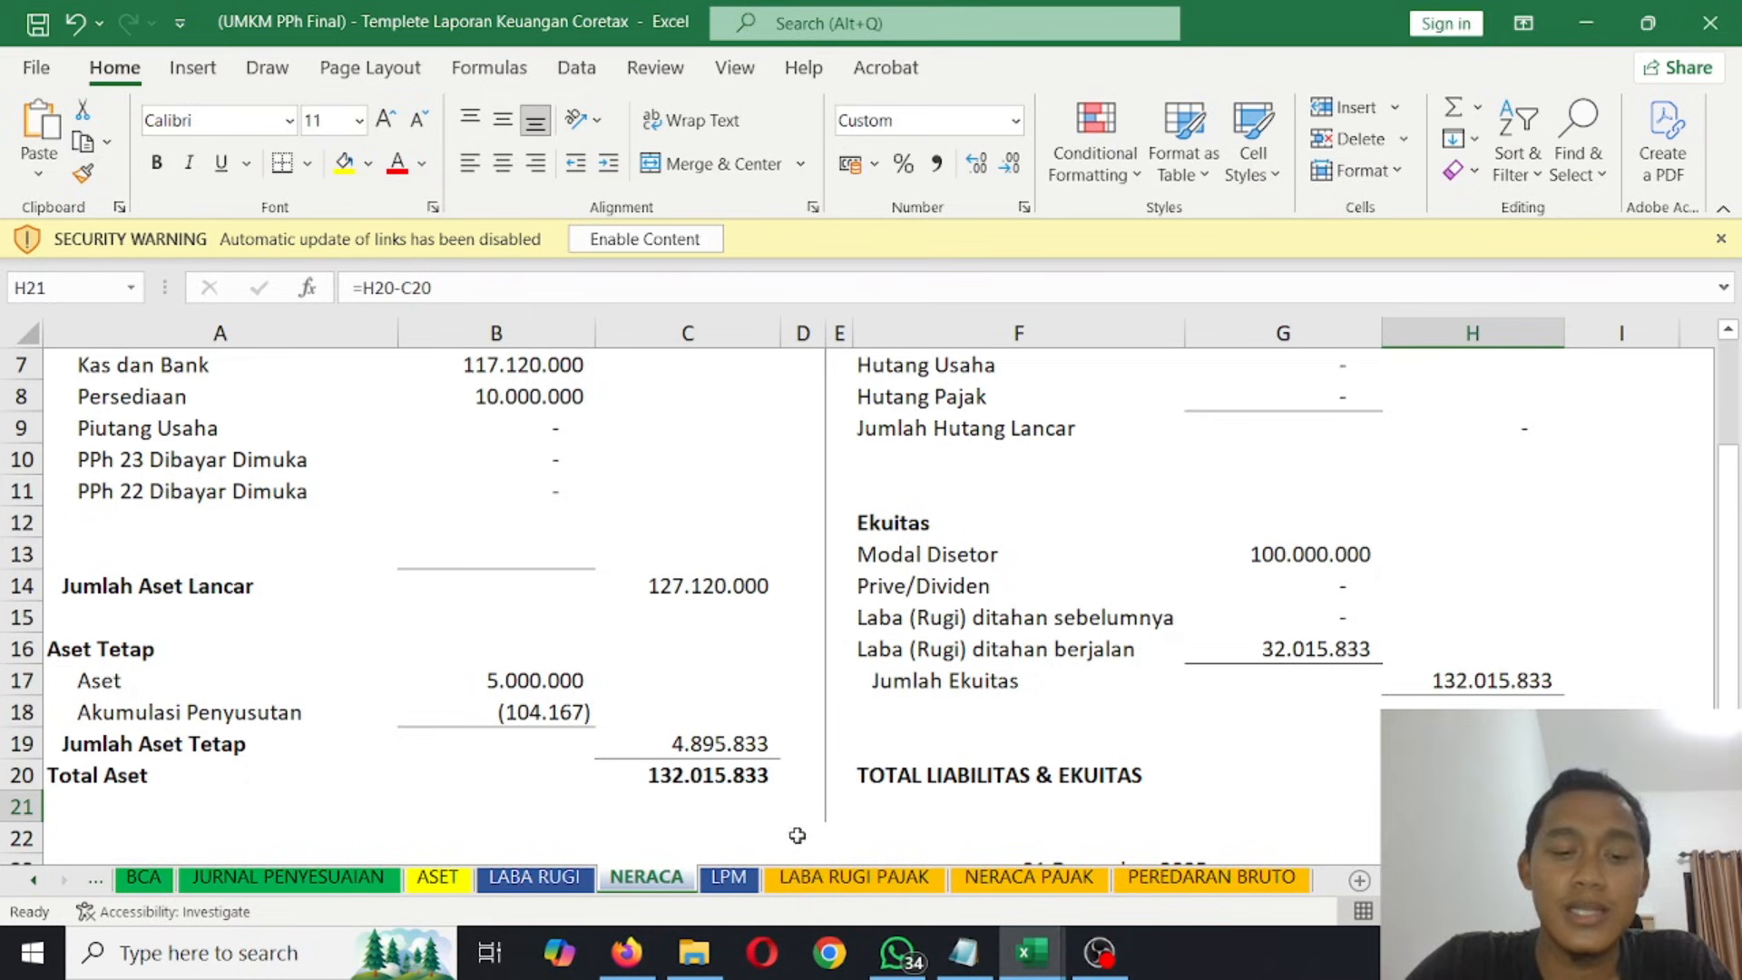
pyautogui.click(1266, 885)
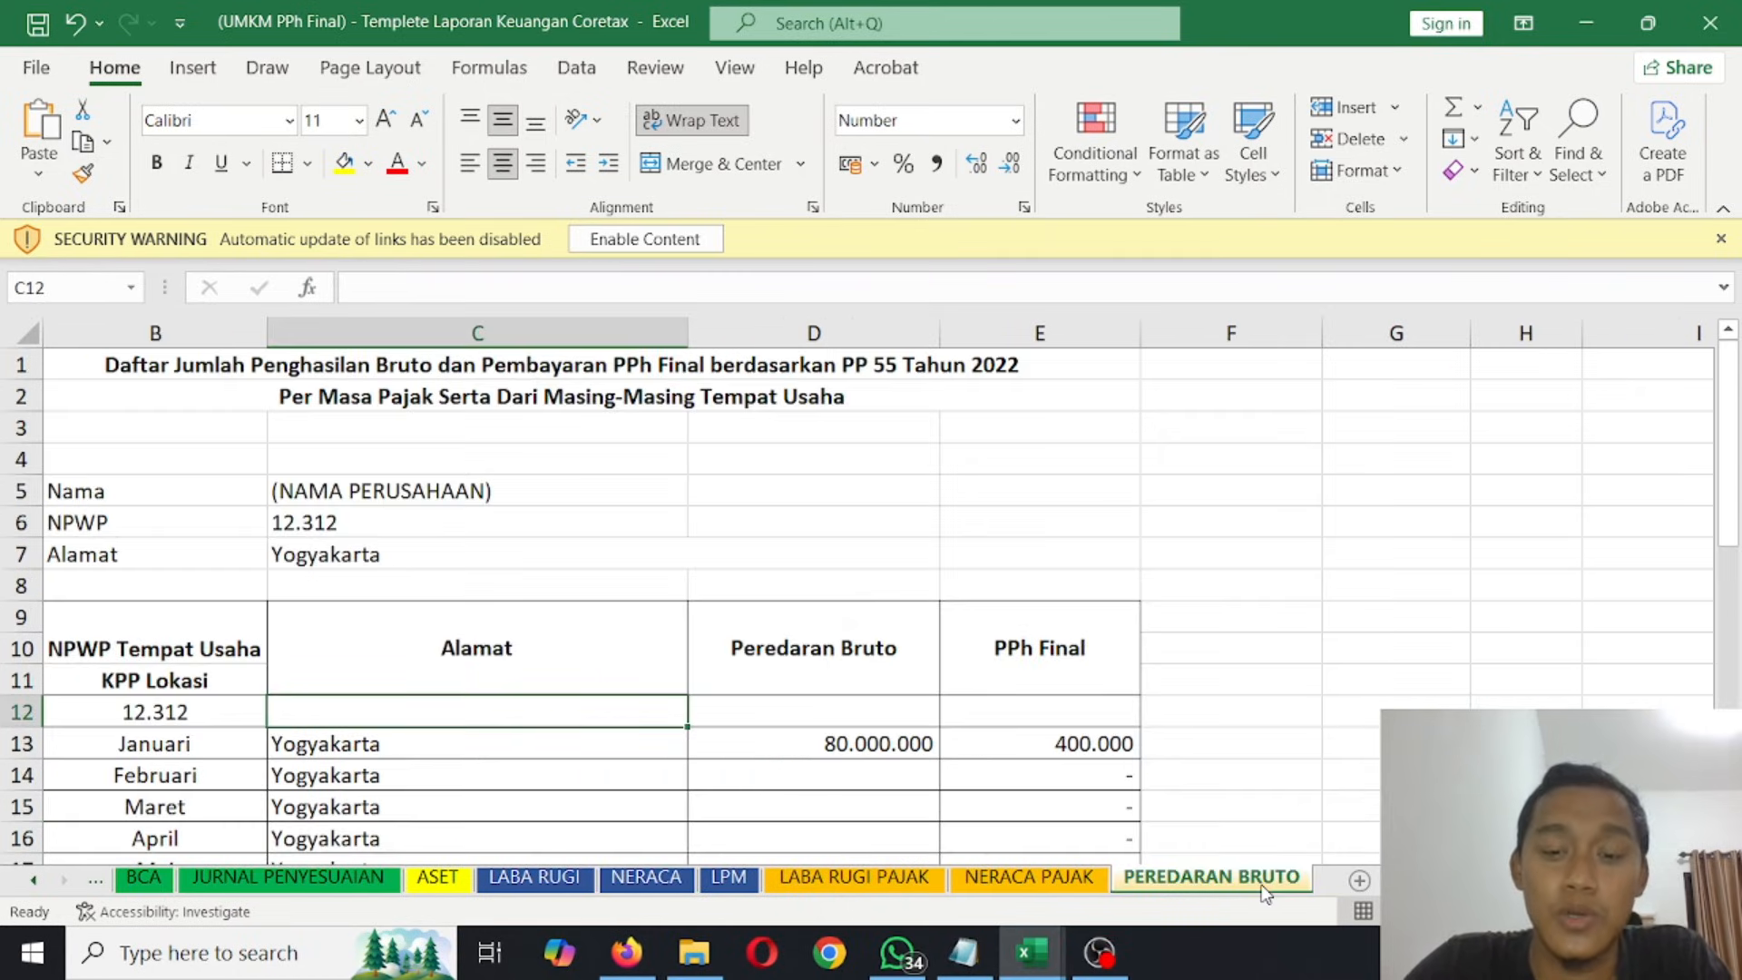
pyautogui.click(535, 885)
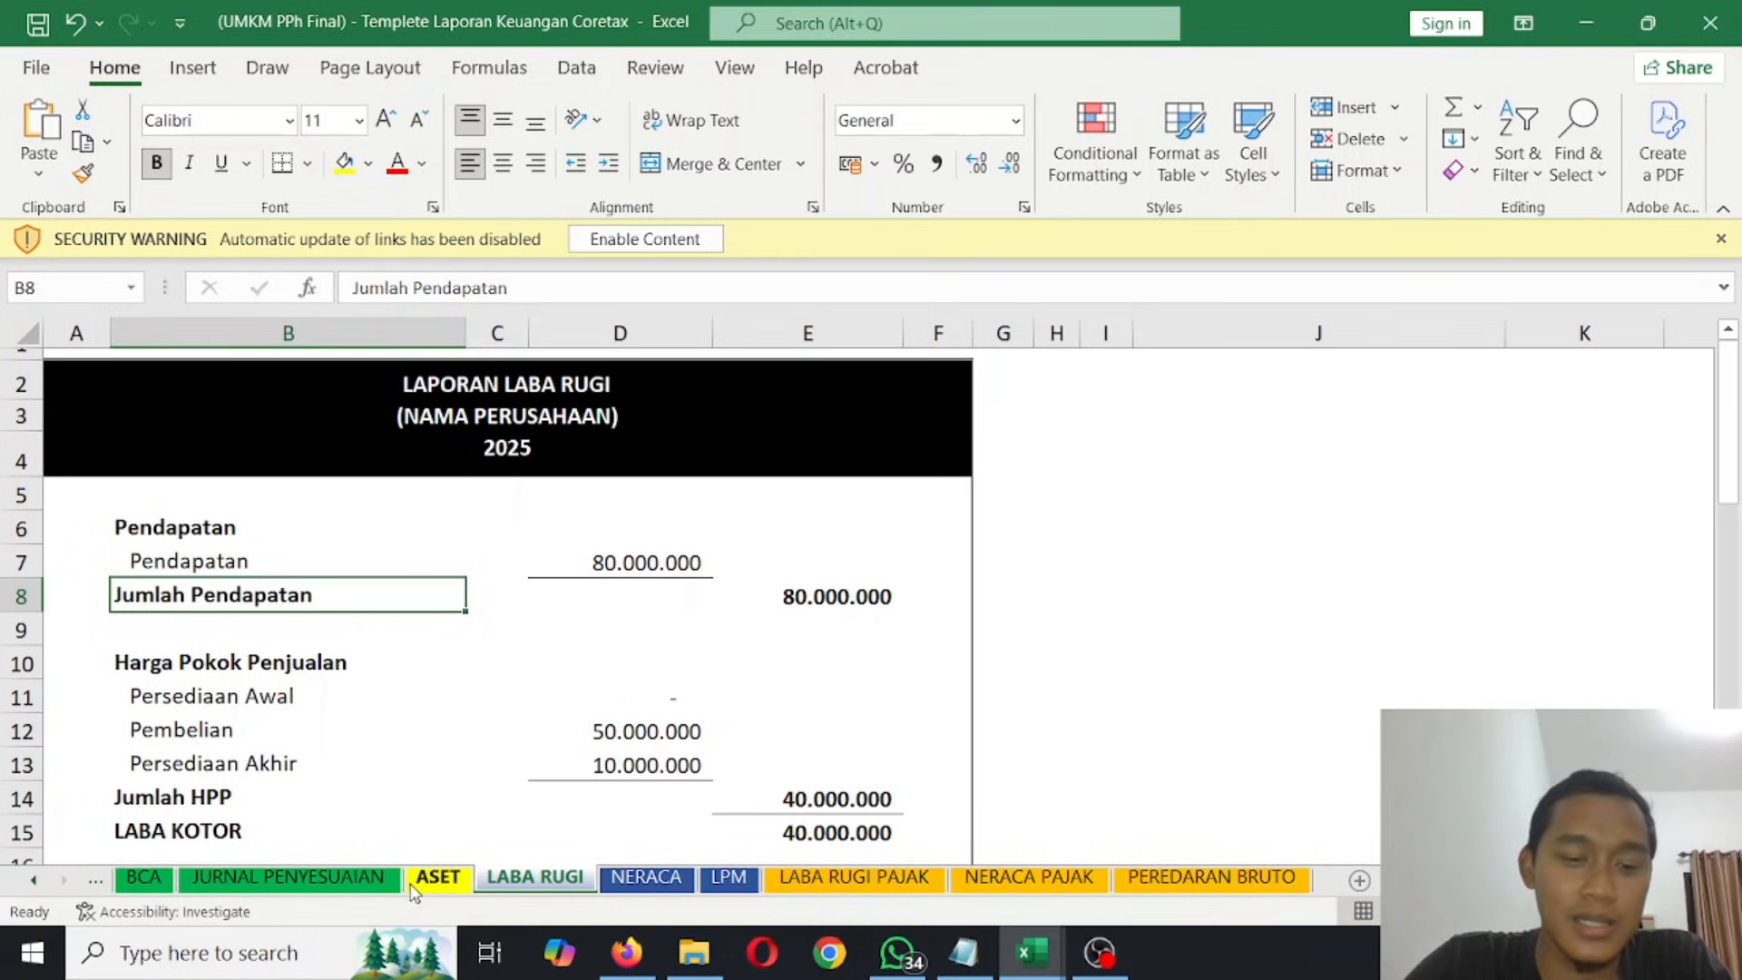
# - Open the KAS sheet and select the detail of the merchandise purchase dated 05/01/2025
pyautogui.click(81, 879)
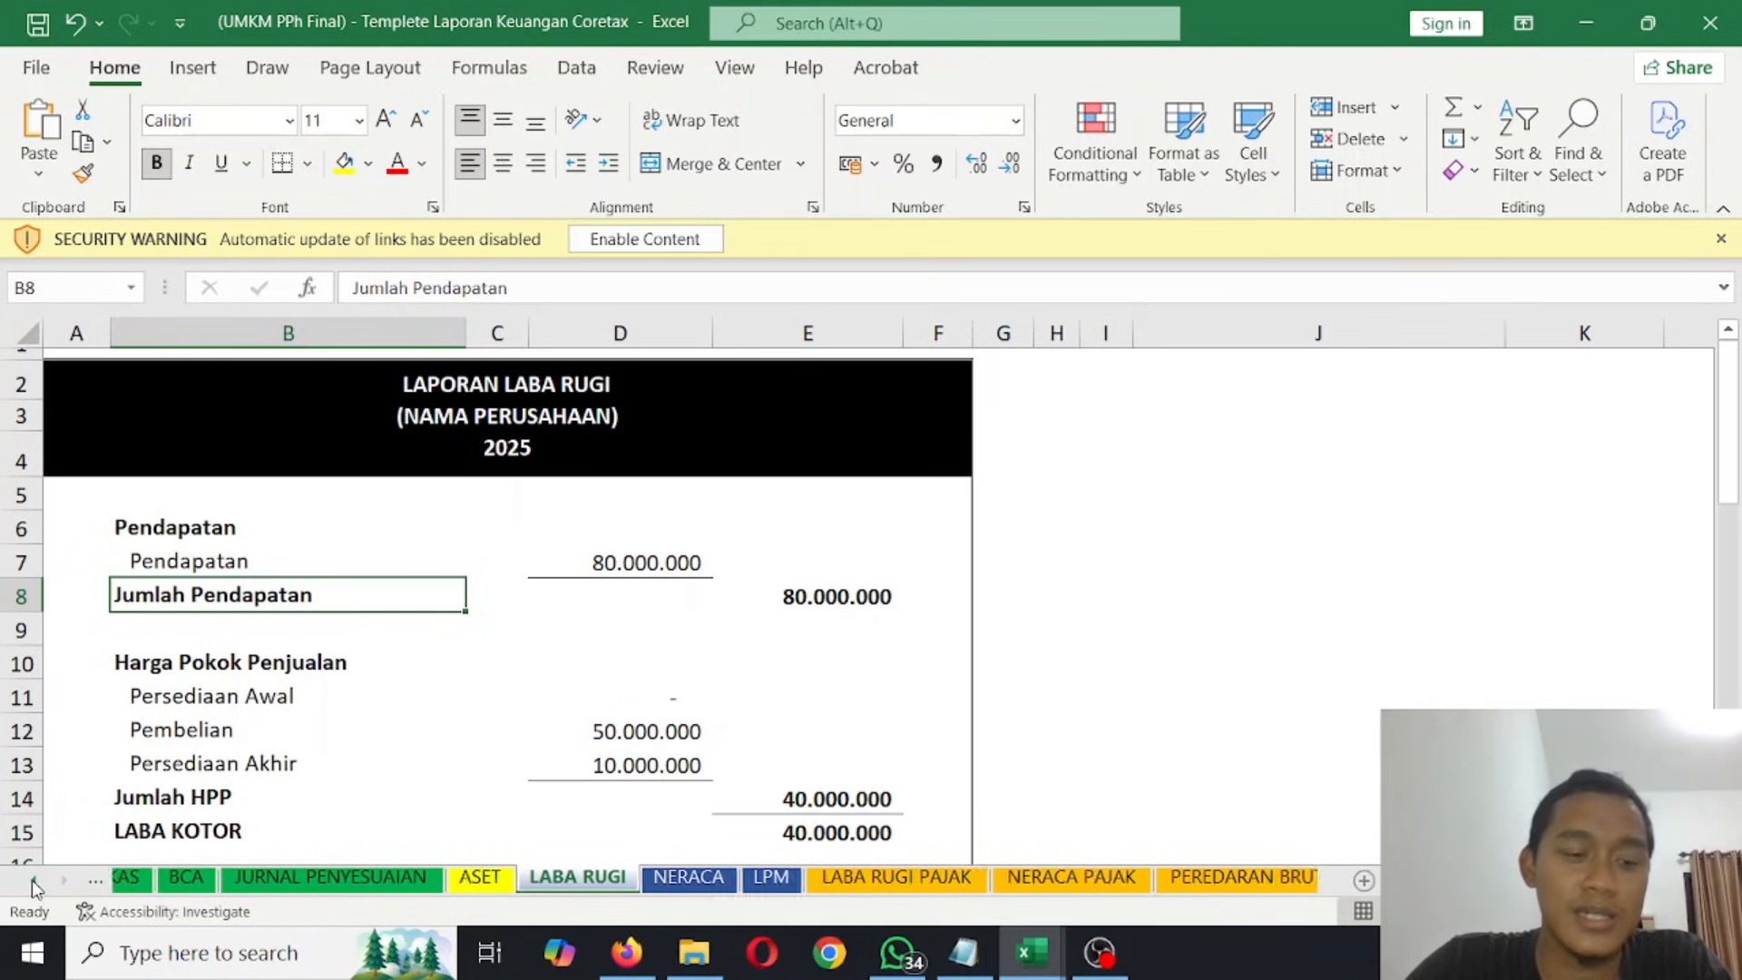
pyautogui.click(81, 880)
pyautogui.click(193, 877)
pyautogui.click(659, 626)
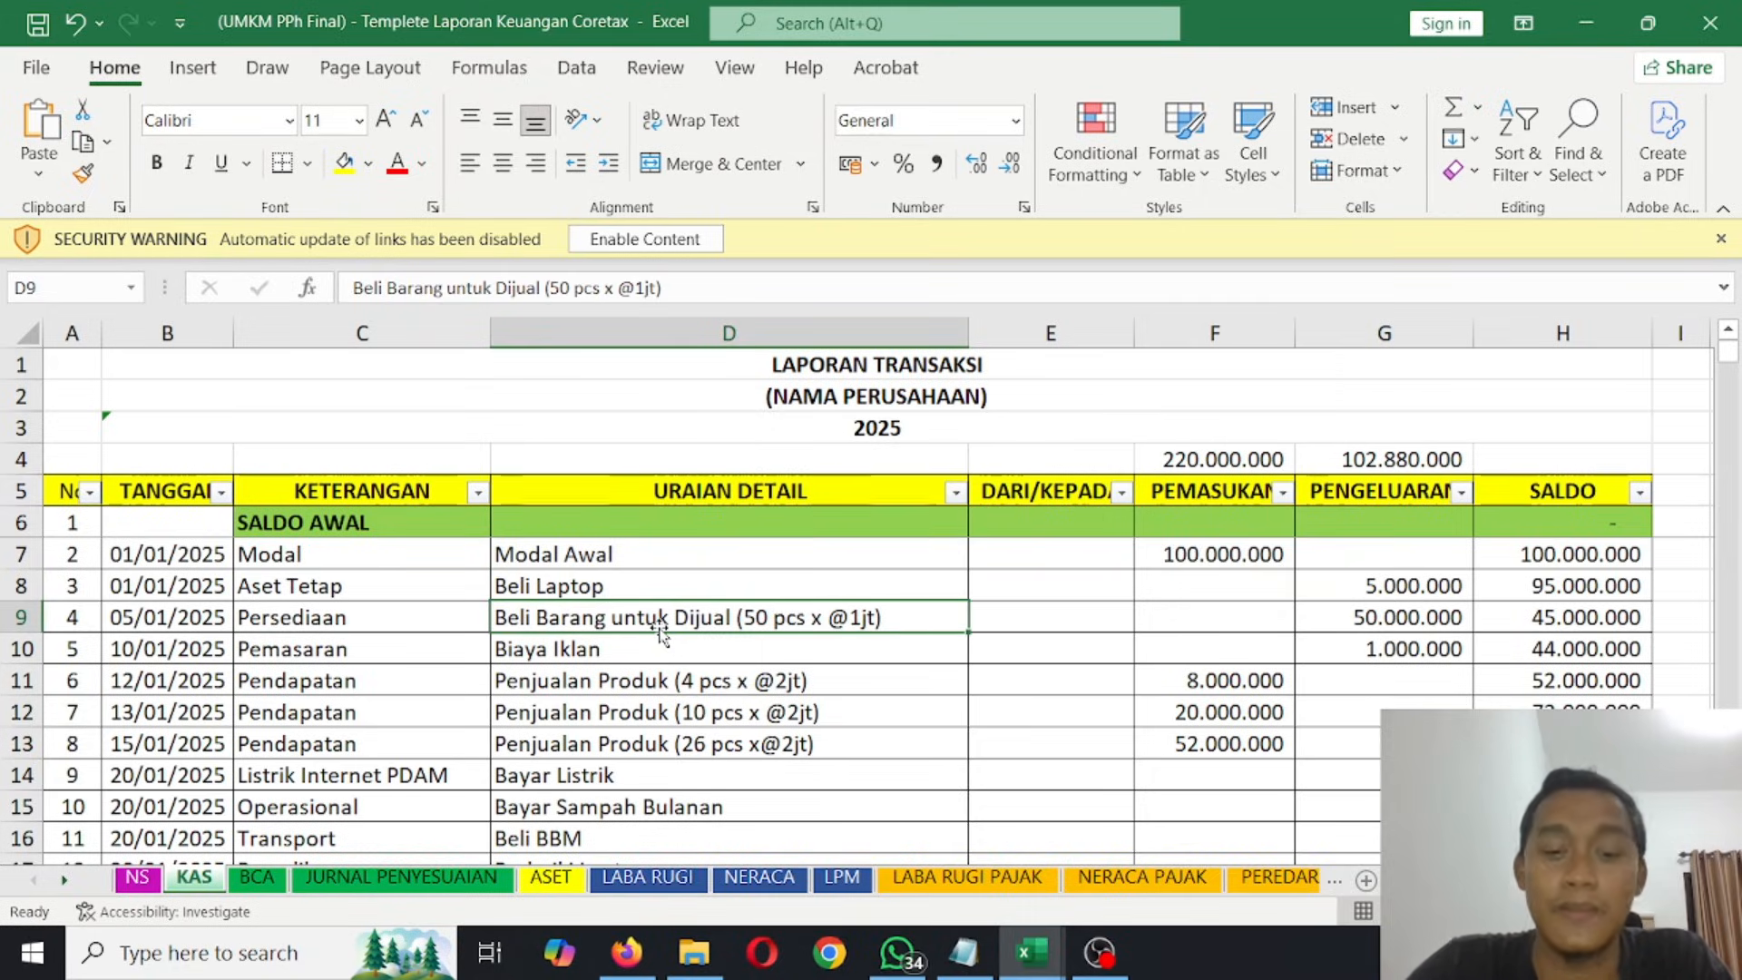
# - Review the LABA RUGI sheet from the revenue section down to the director's signature block
pyautogui.click(649, 894)
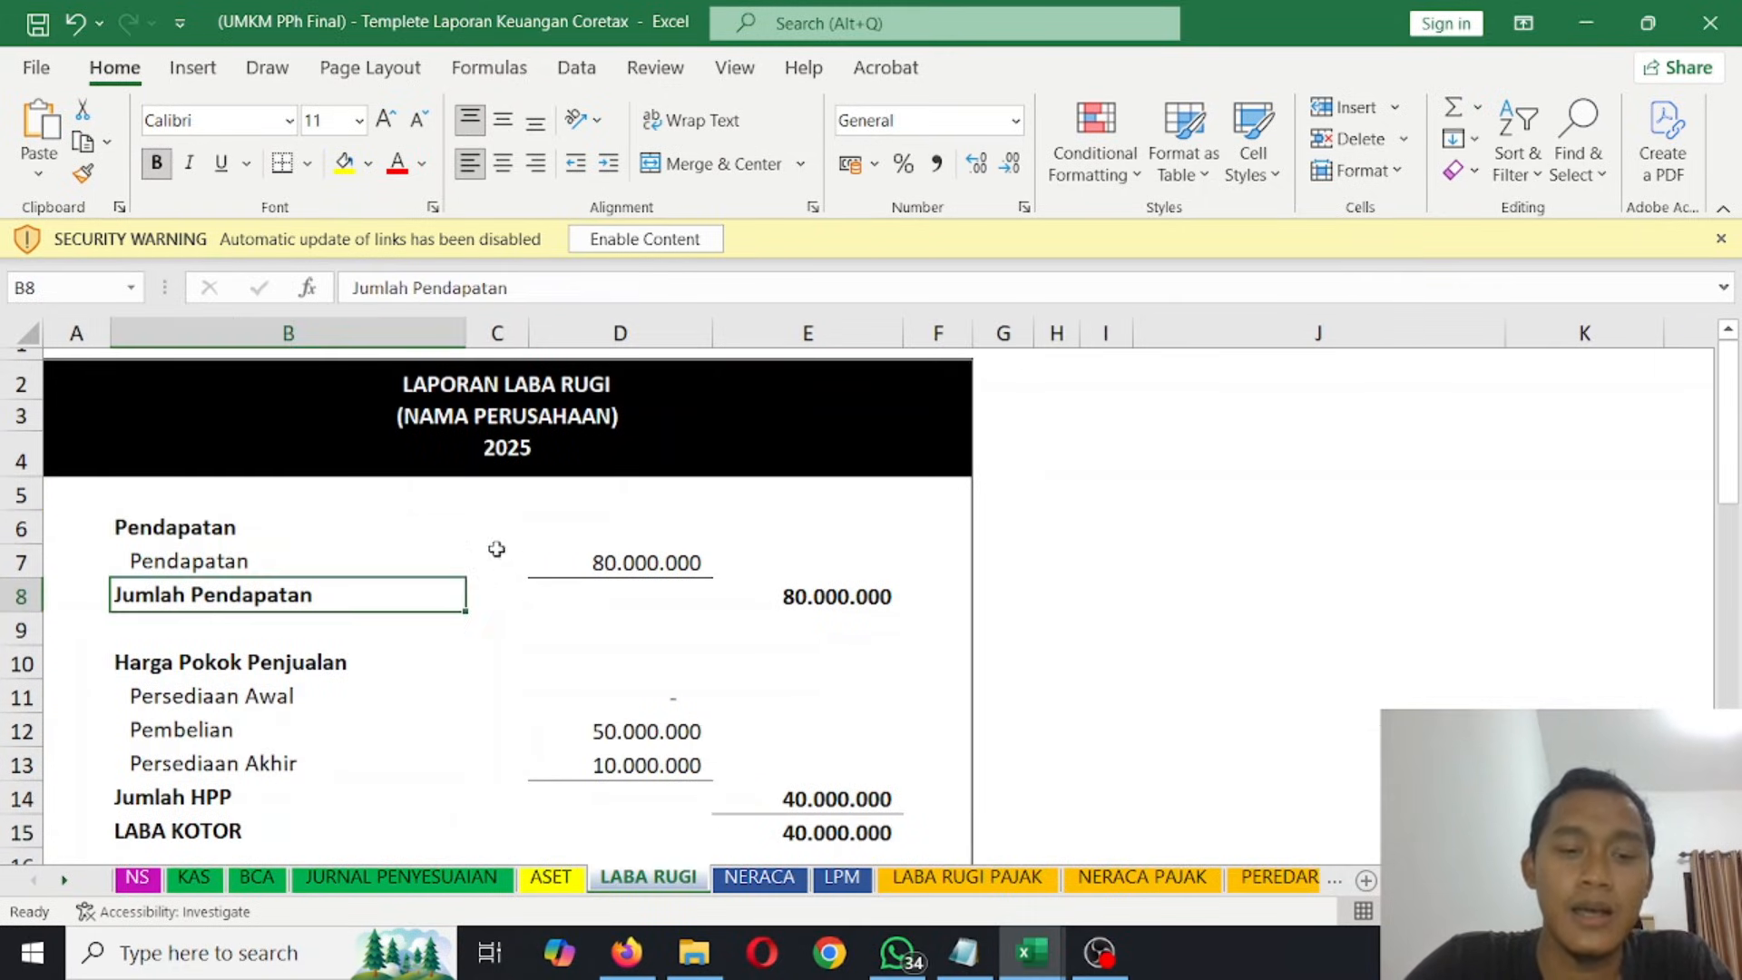
pyautogui.click(493, 531)
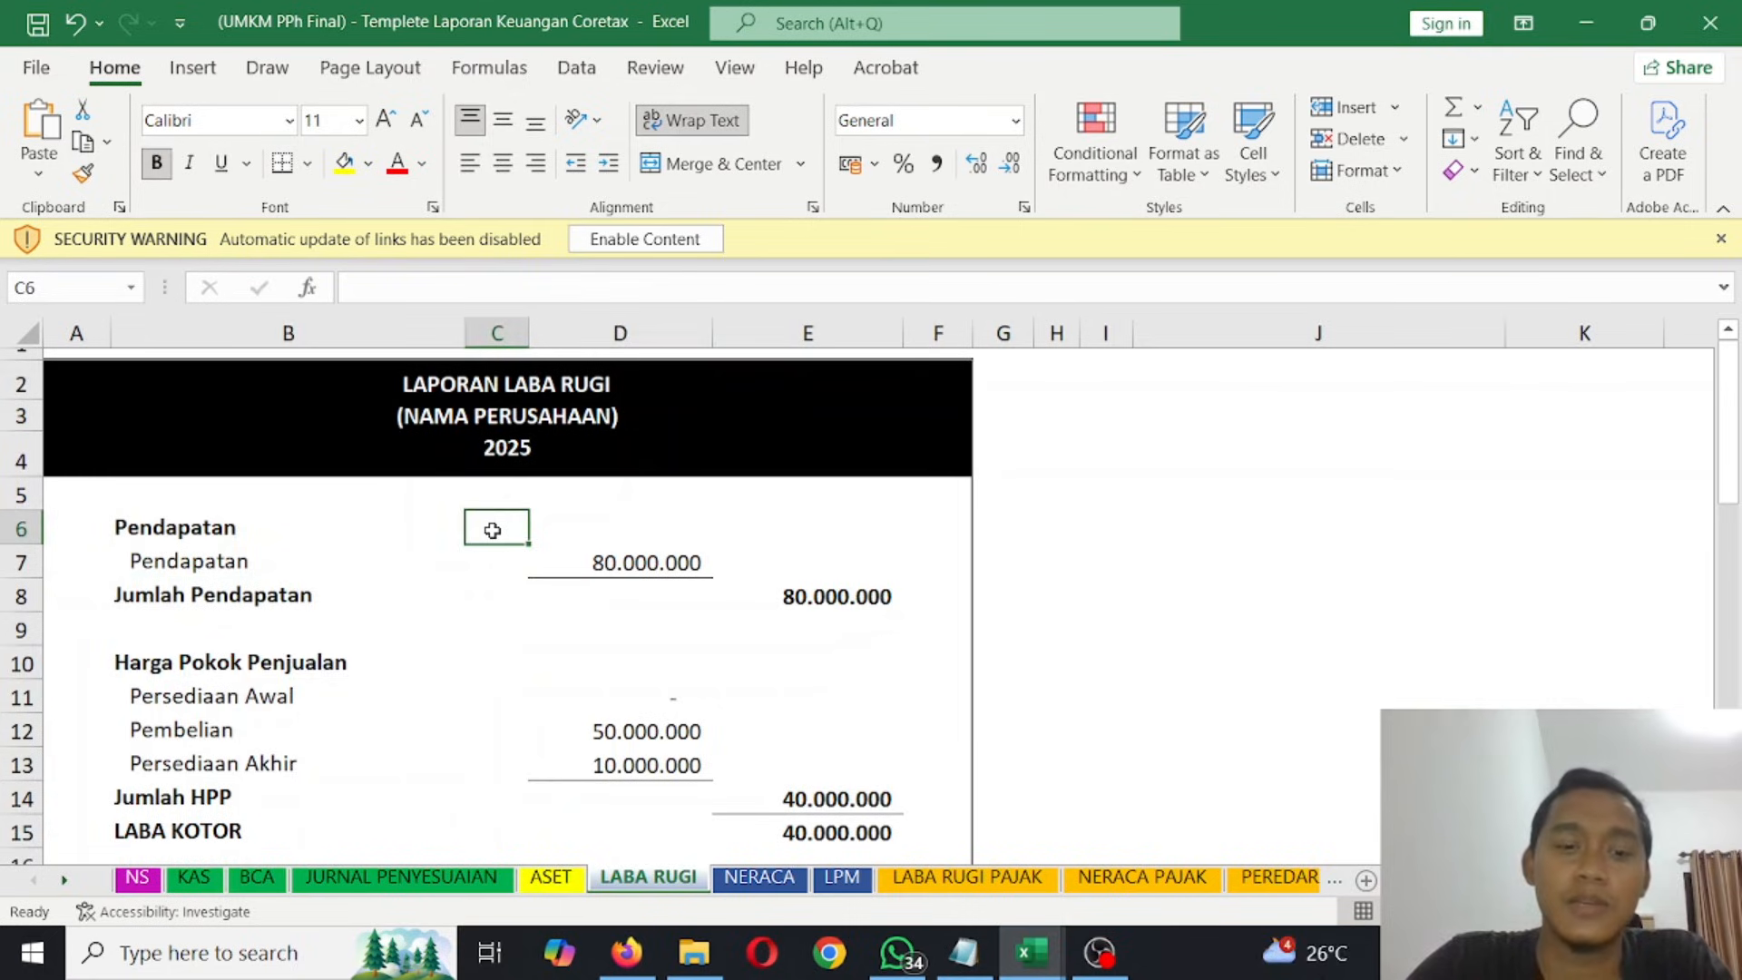
pyautogui.scroll(-7, 493, 530)
pyautogui.scroll(-6, 526, 535)
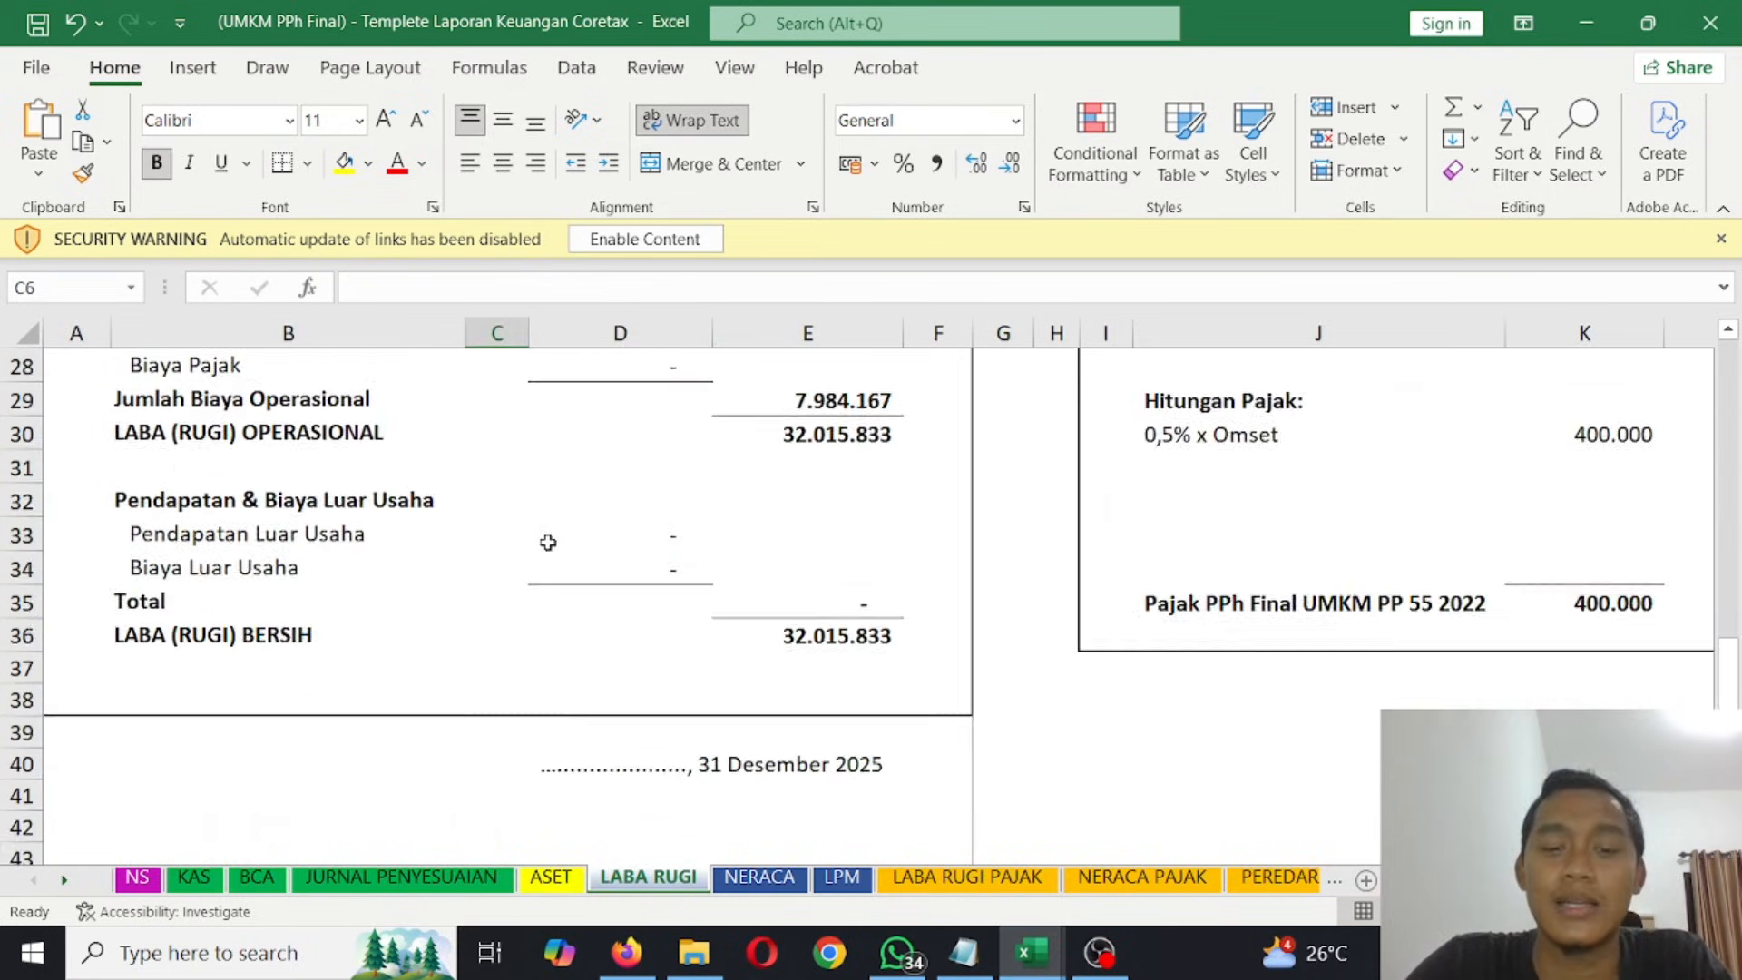
pyautogui.click(611, 512)
pyautogui.click(610, 496)
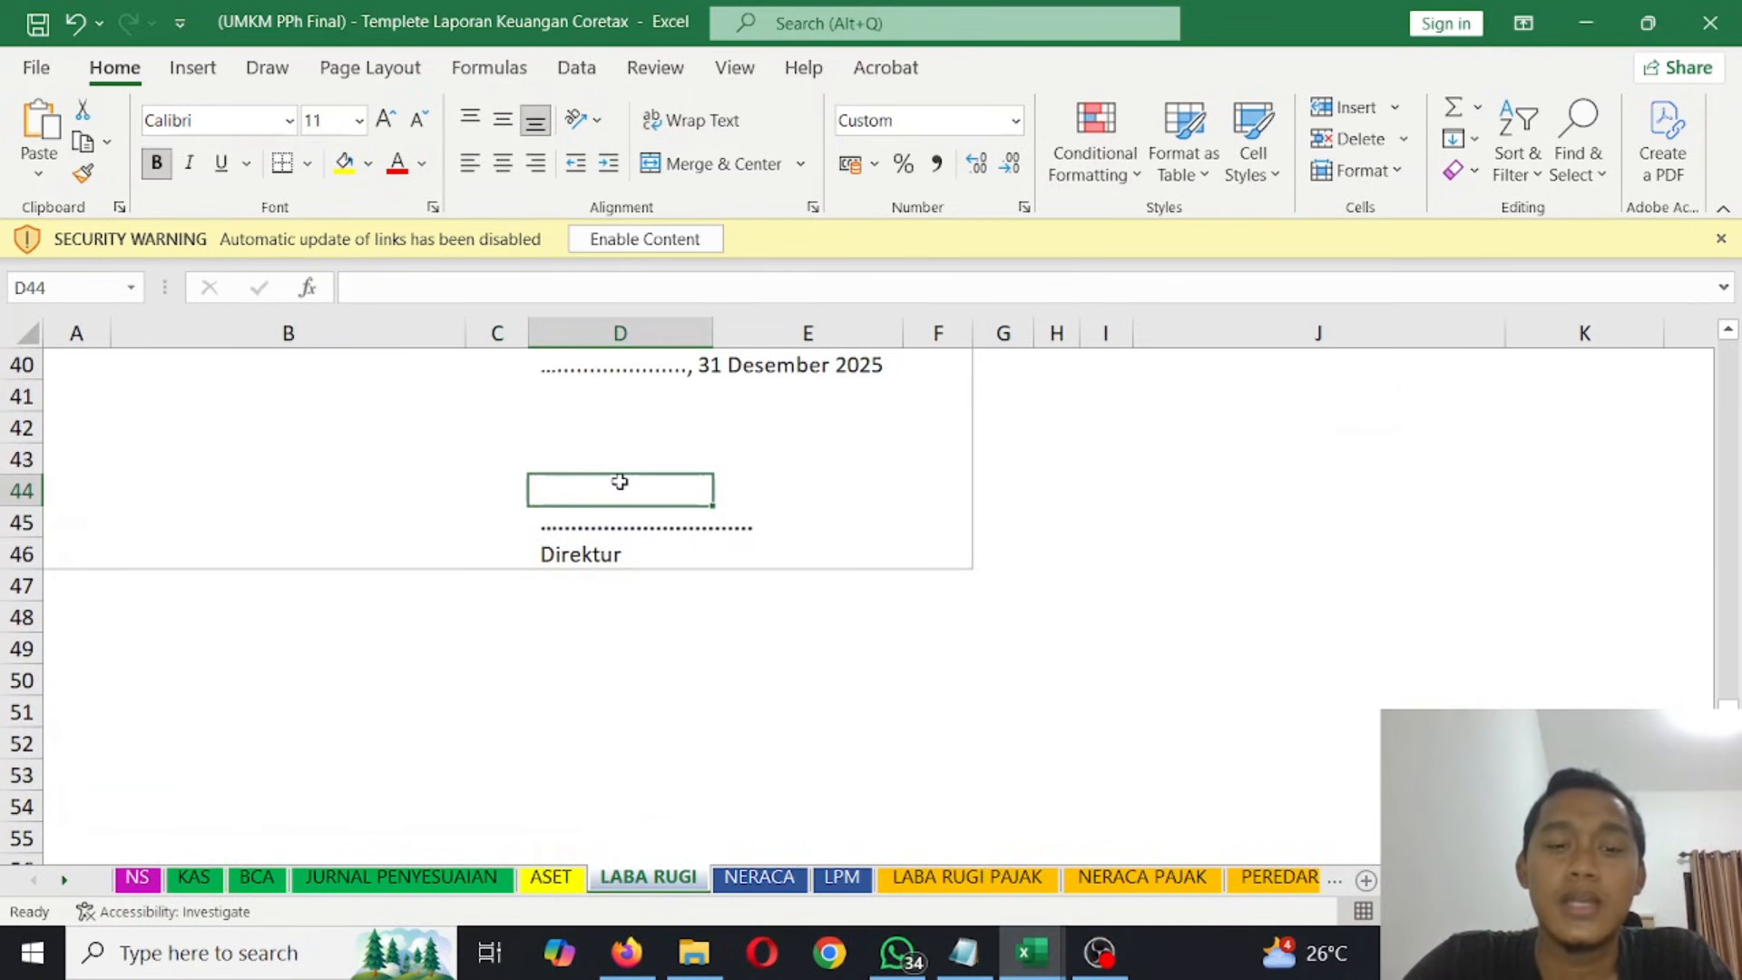
pyautogui.scroll(8, 614, 478)
pyautogui.scroll(5, 620, 481)
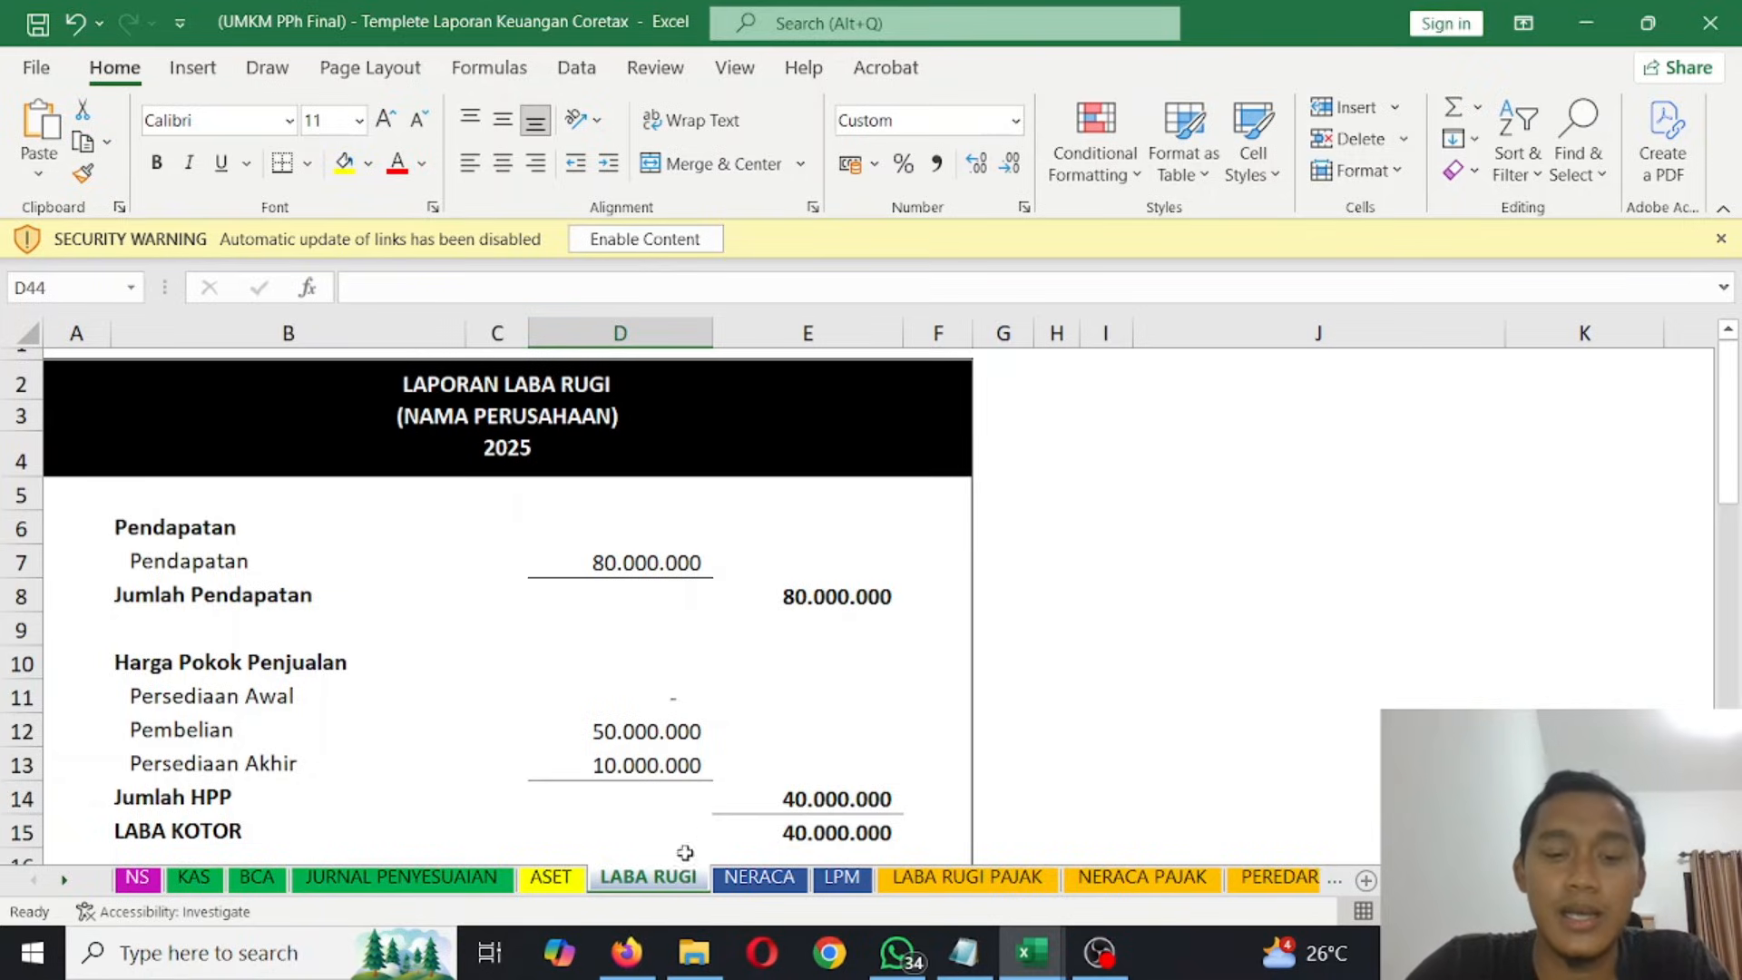
# - Switch to Firefox, enter the captcha code on the Coretax login page and log in with the prefilled credentials
pyautogui.click(627, 952)
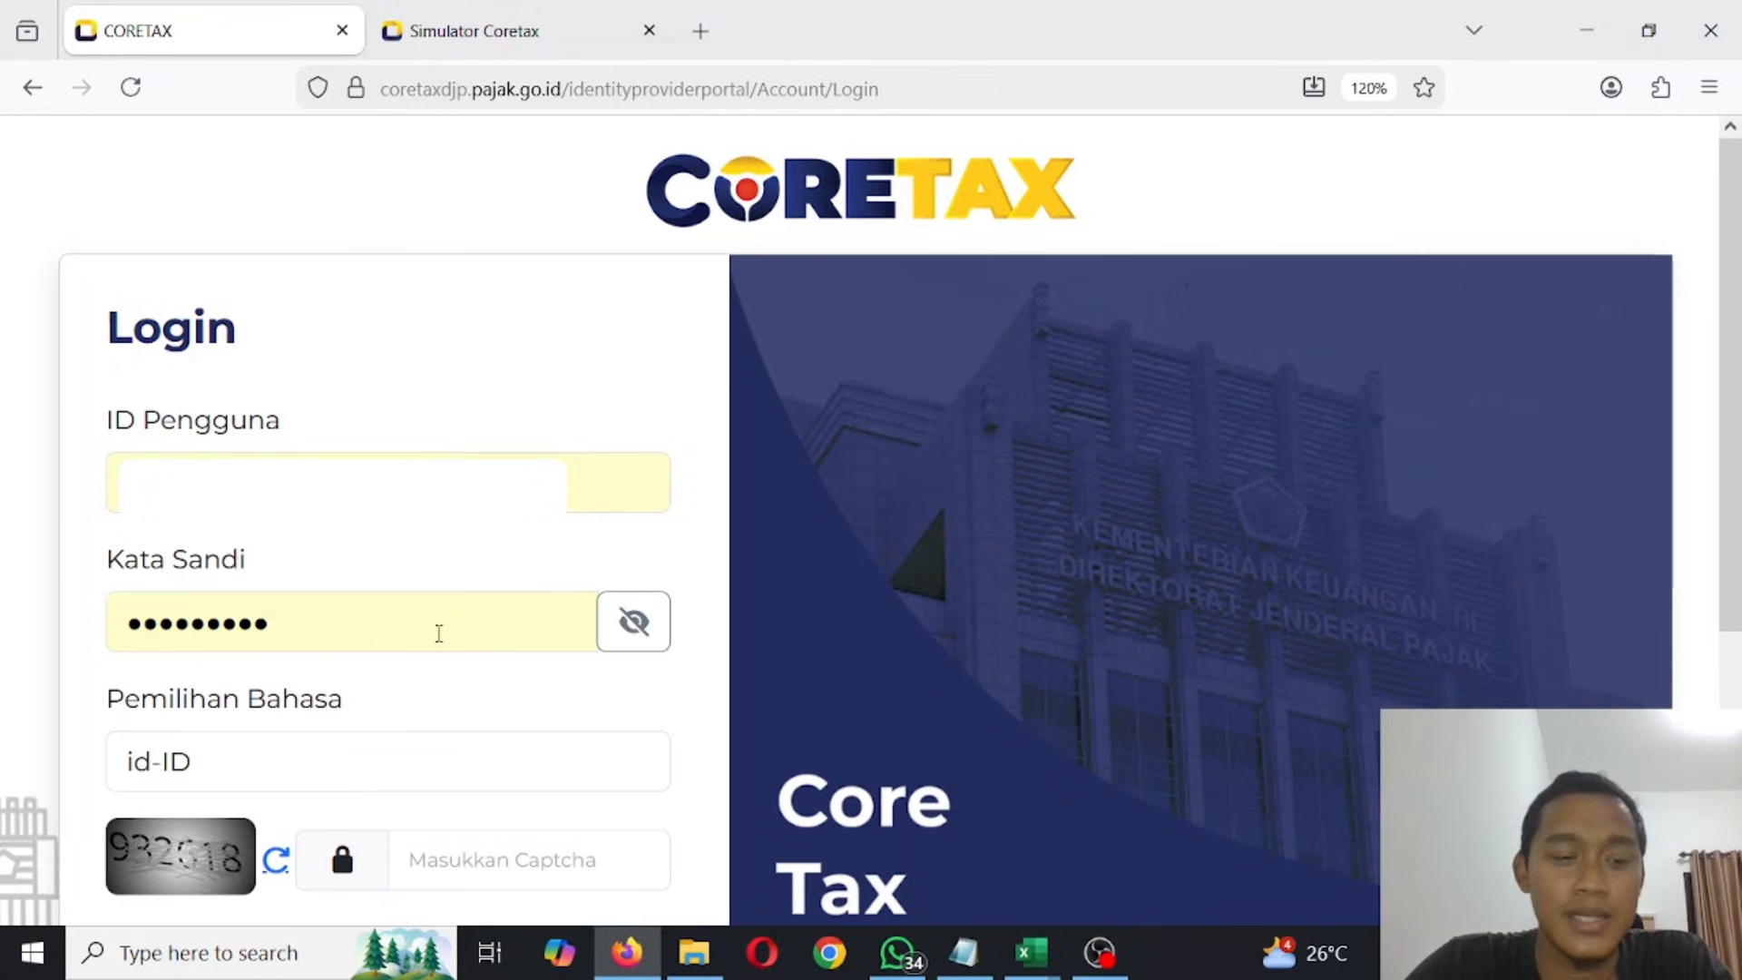
pyautogui.click(490, 858)
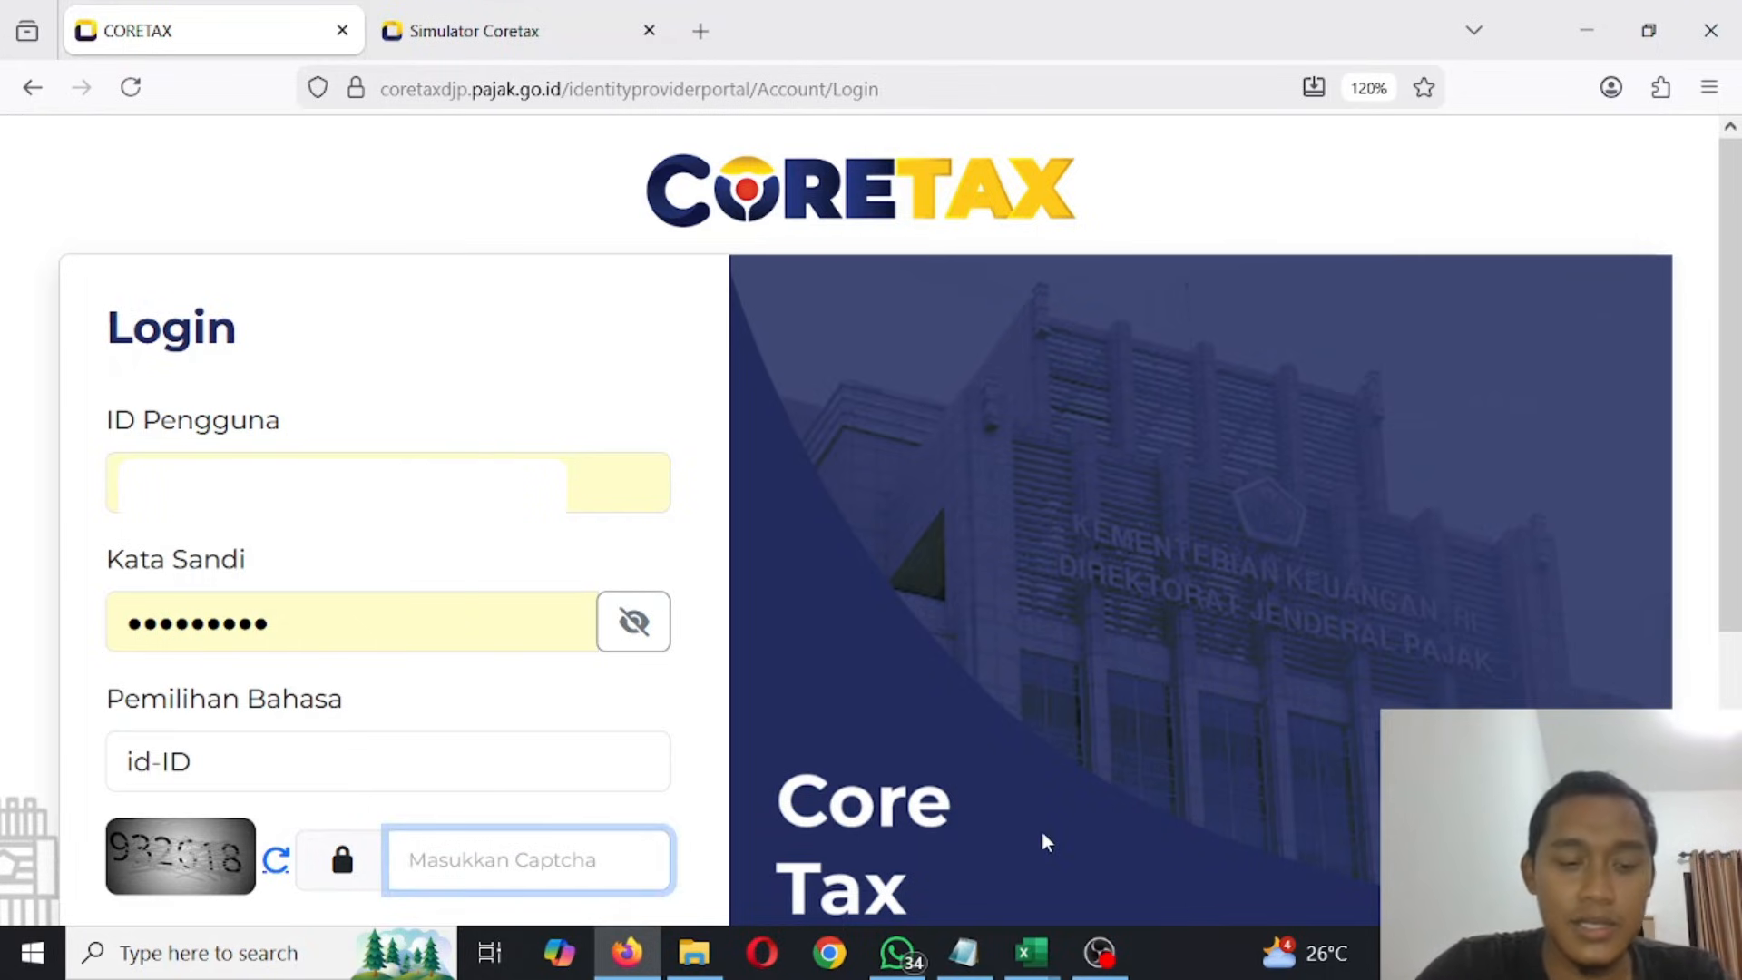
pyautogui.write('932618')
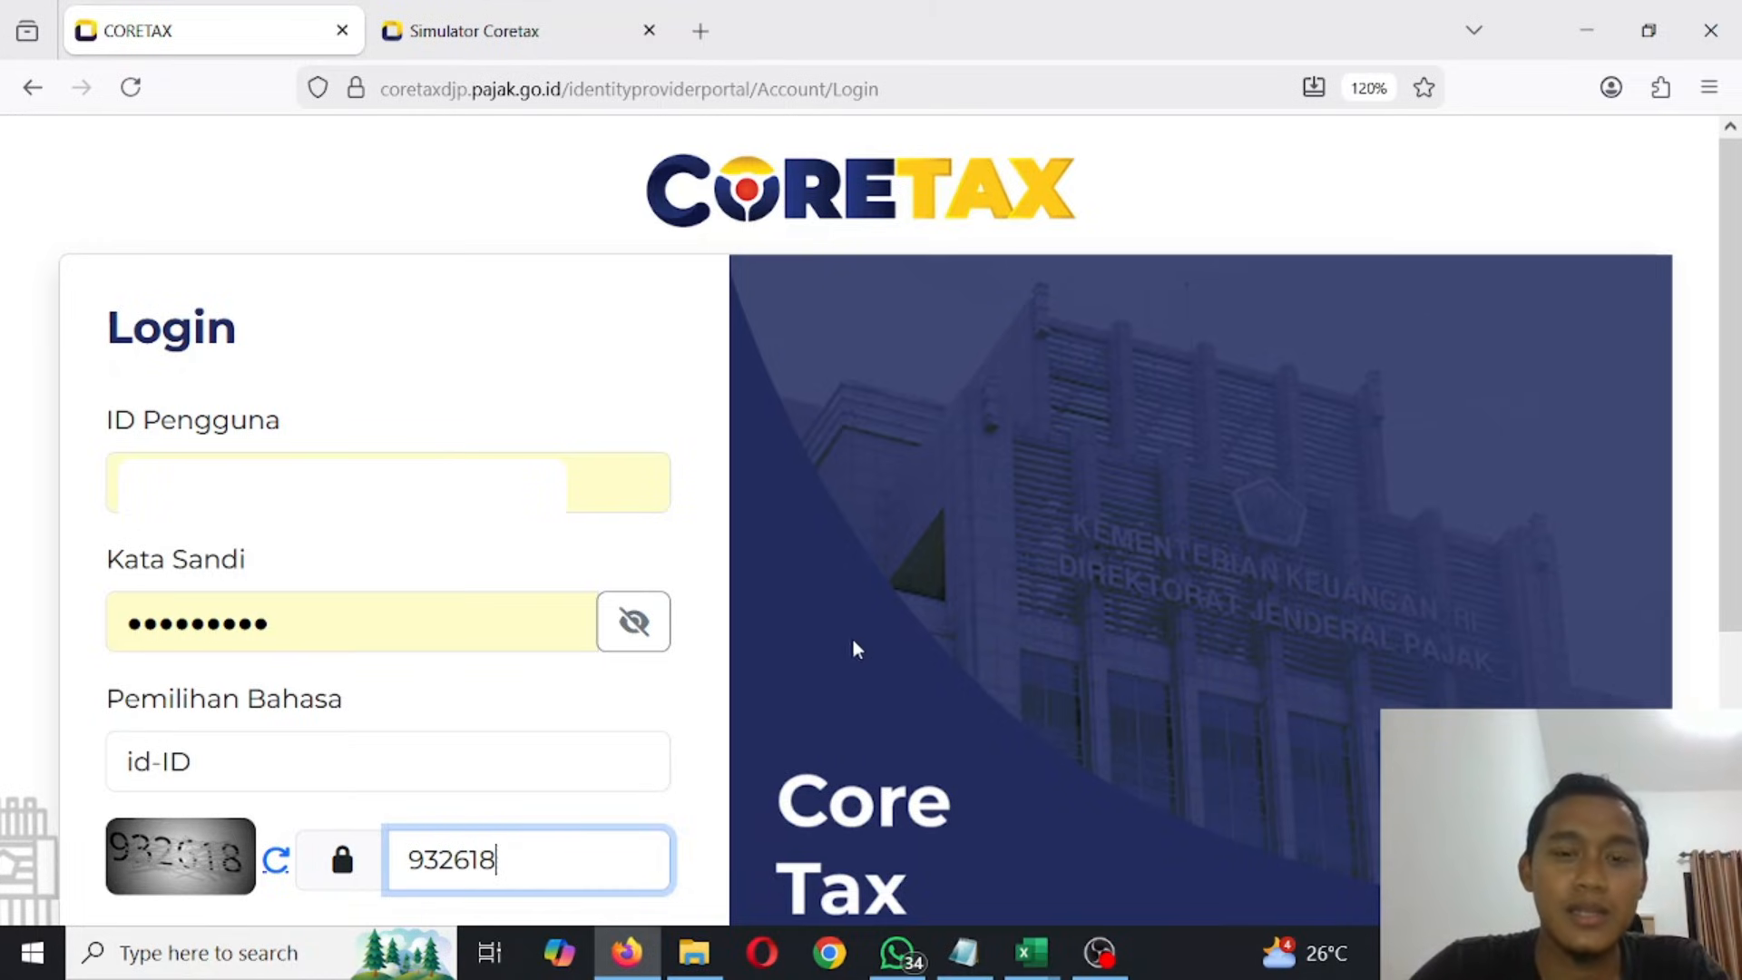
pyautogui.press('Return')
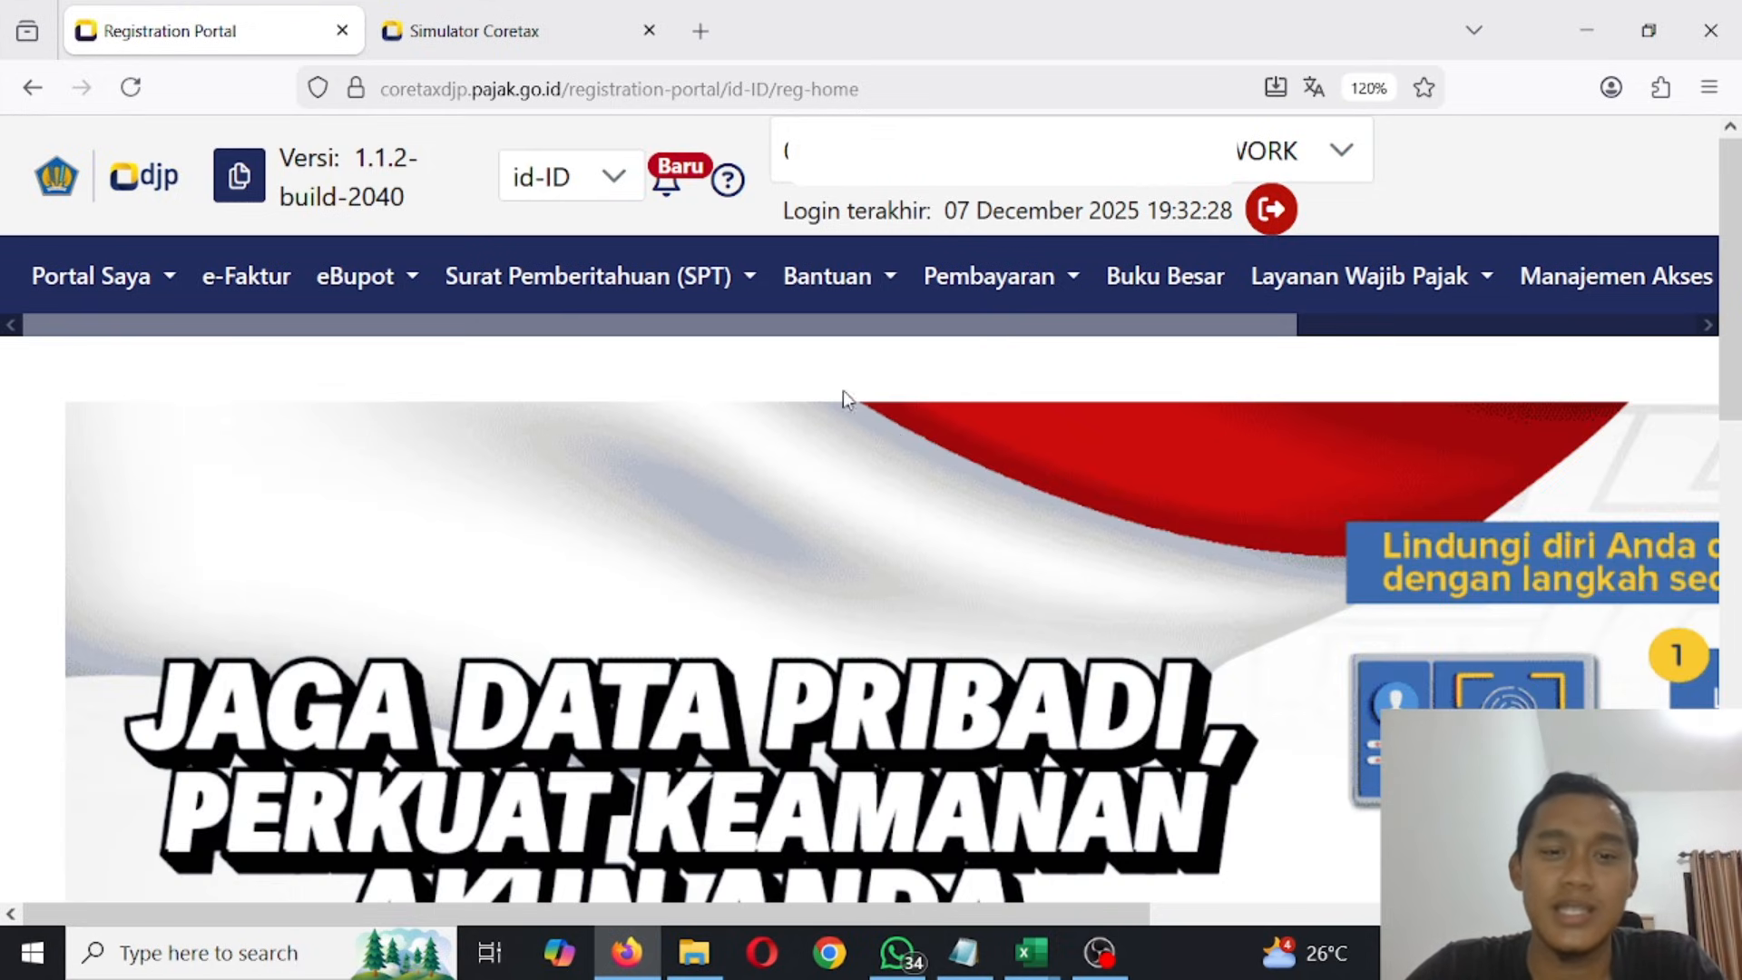
# - Start a new SPT draft from the Surat Pemberitahuan (SPT) page, selecting PPh Badan as the tax type
pyautogui.click(692, 272)
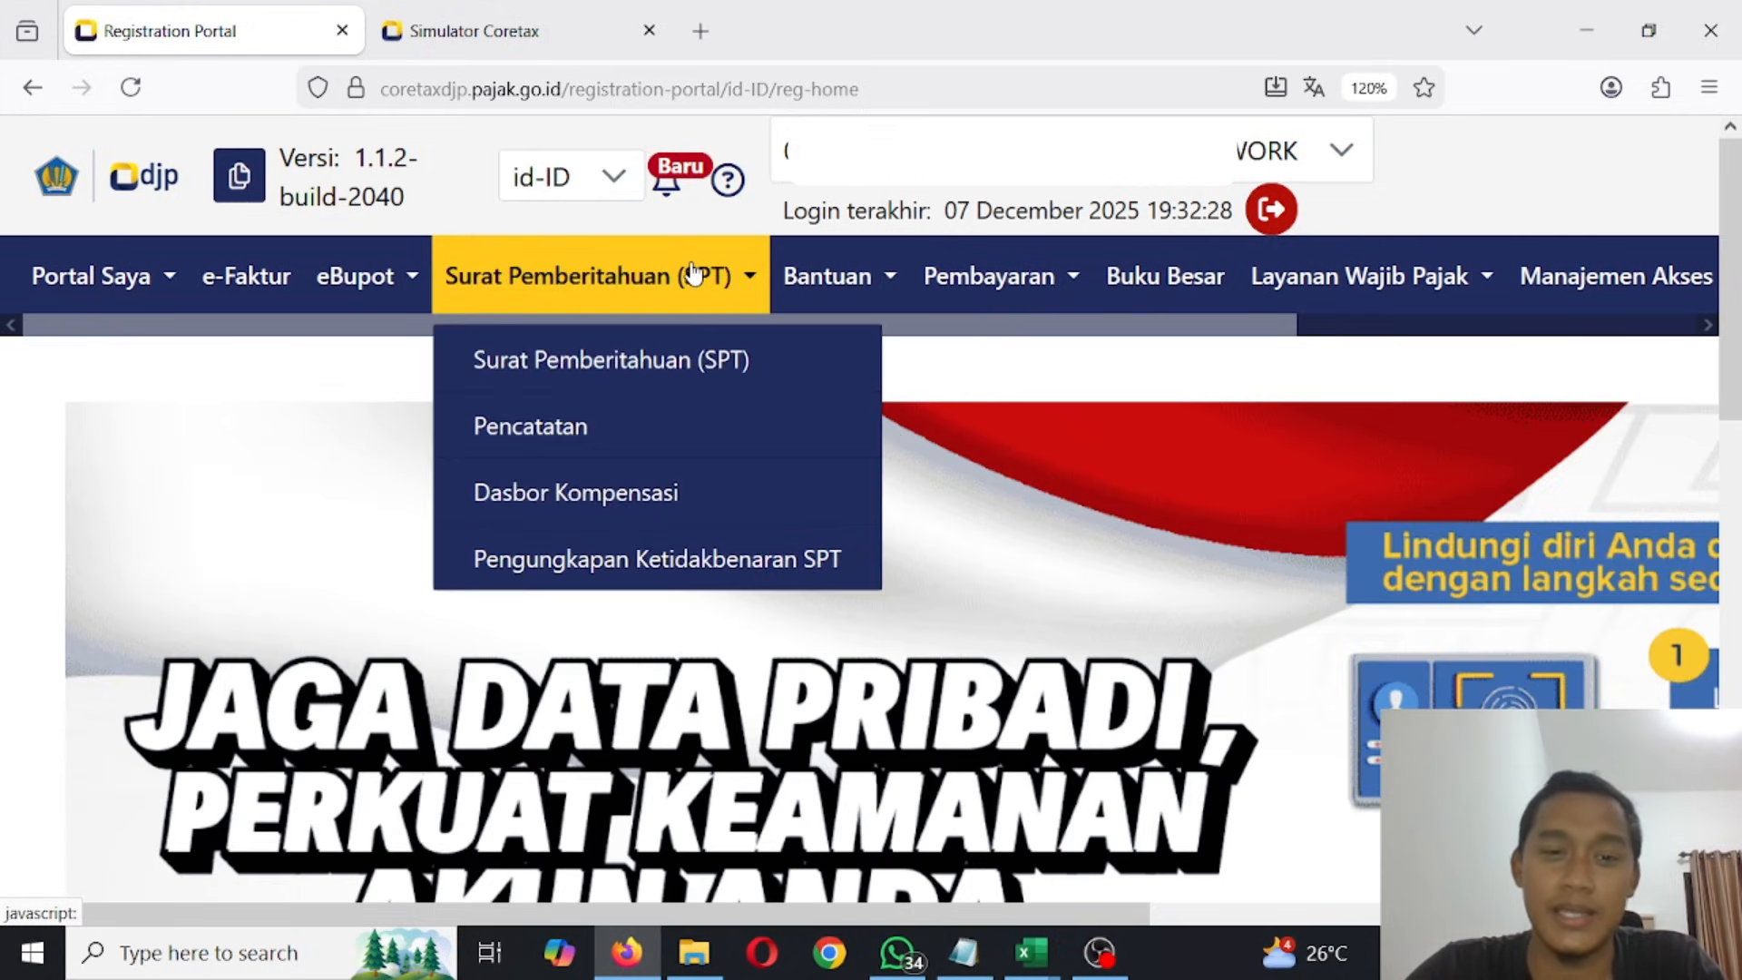
pyautogui.click(629, 363)
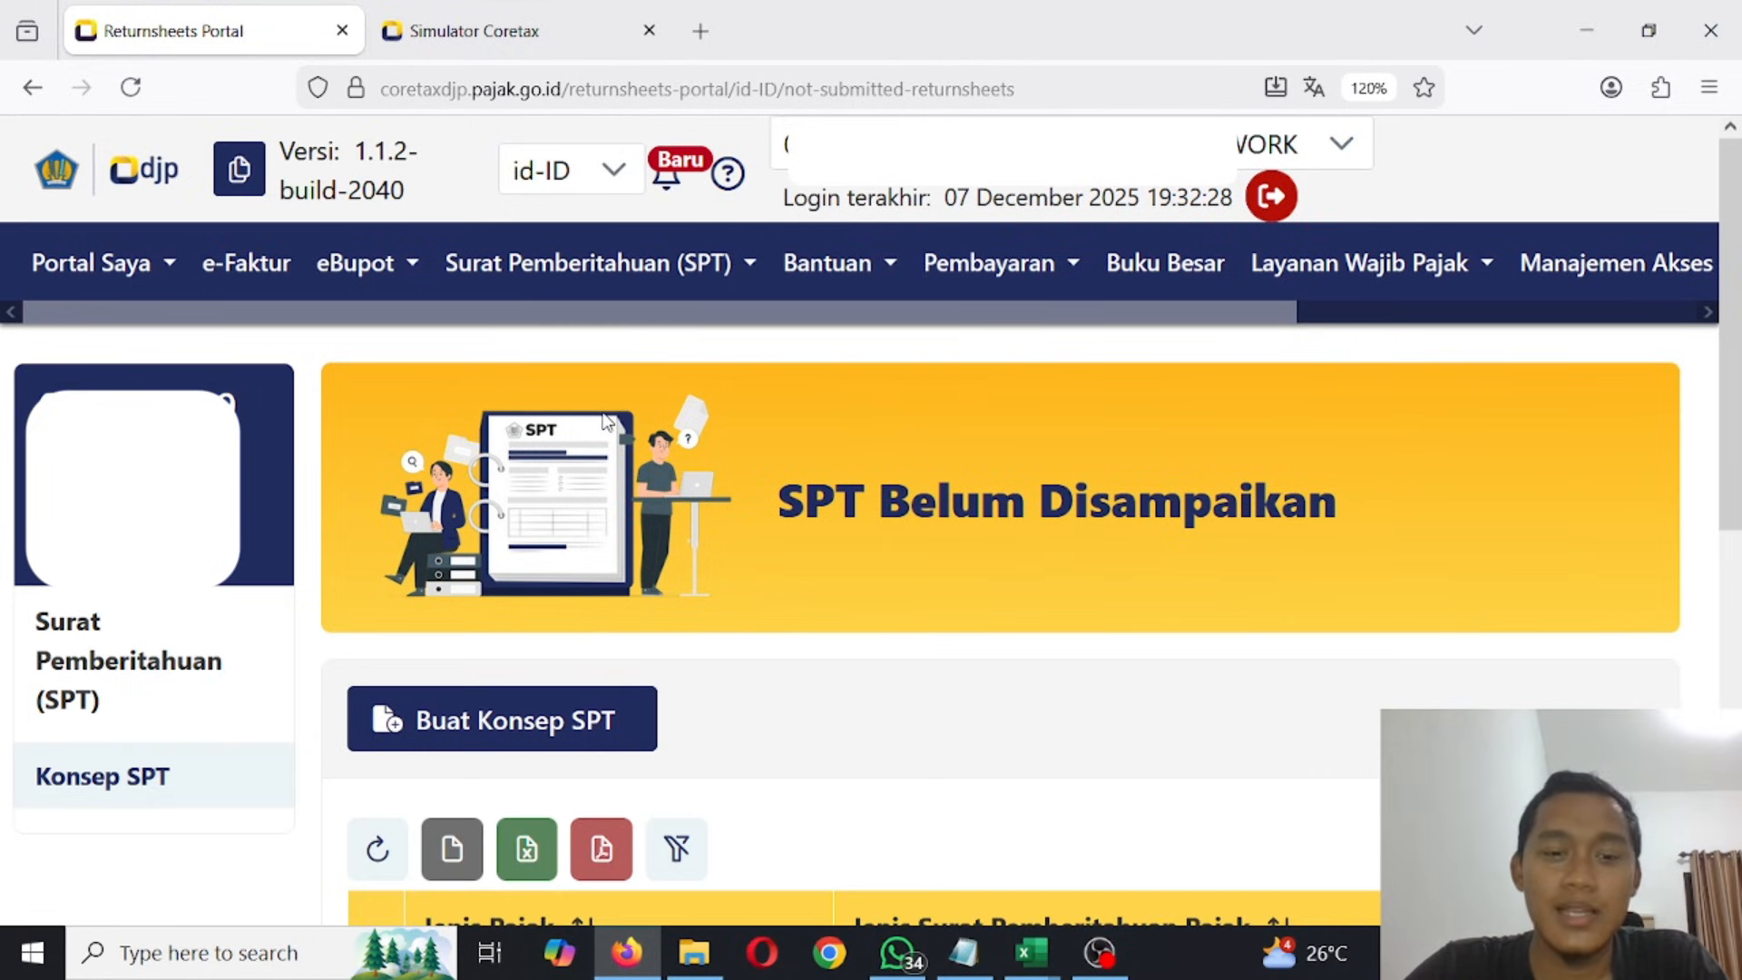
pyautogui.click(535, 726)
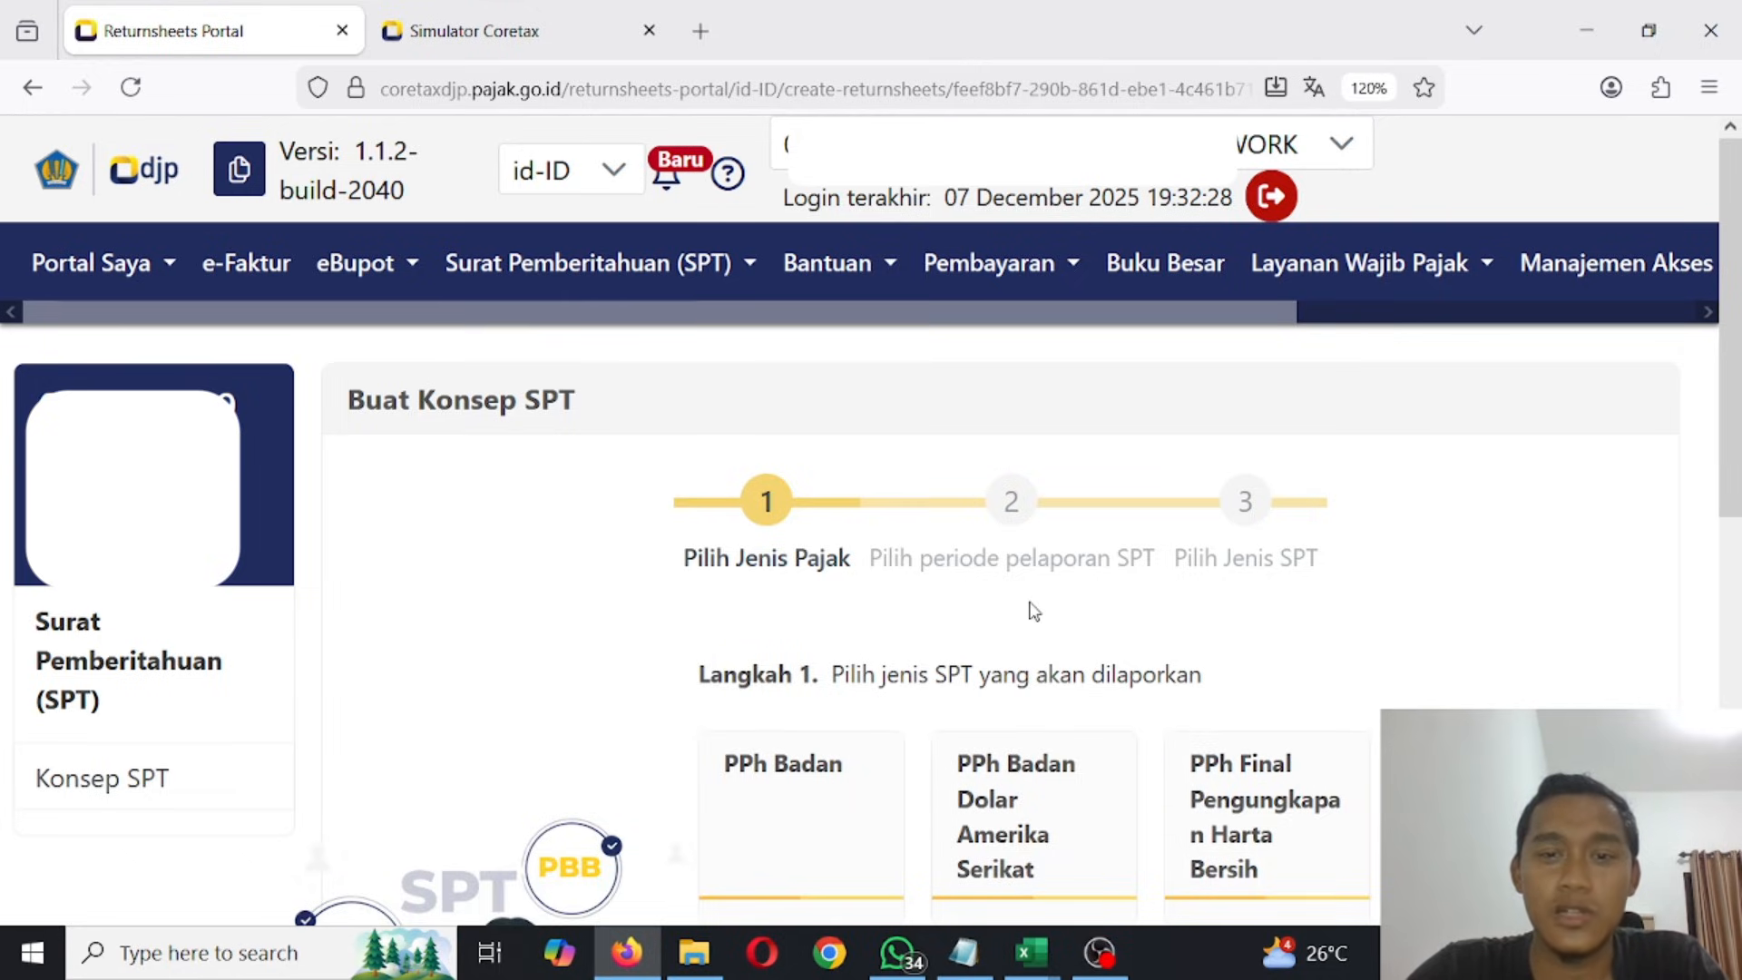
pyautogui.scroll(-5, 1034, 612)
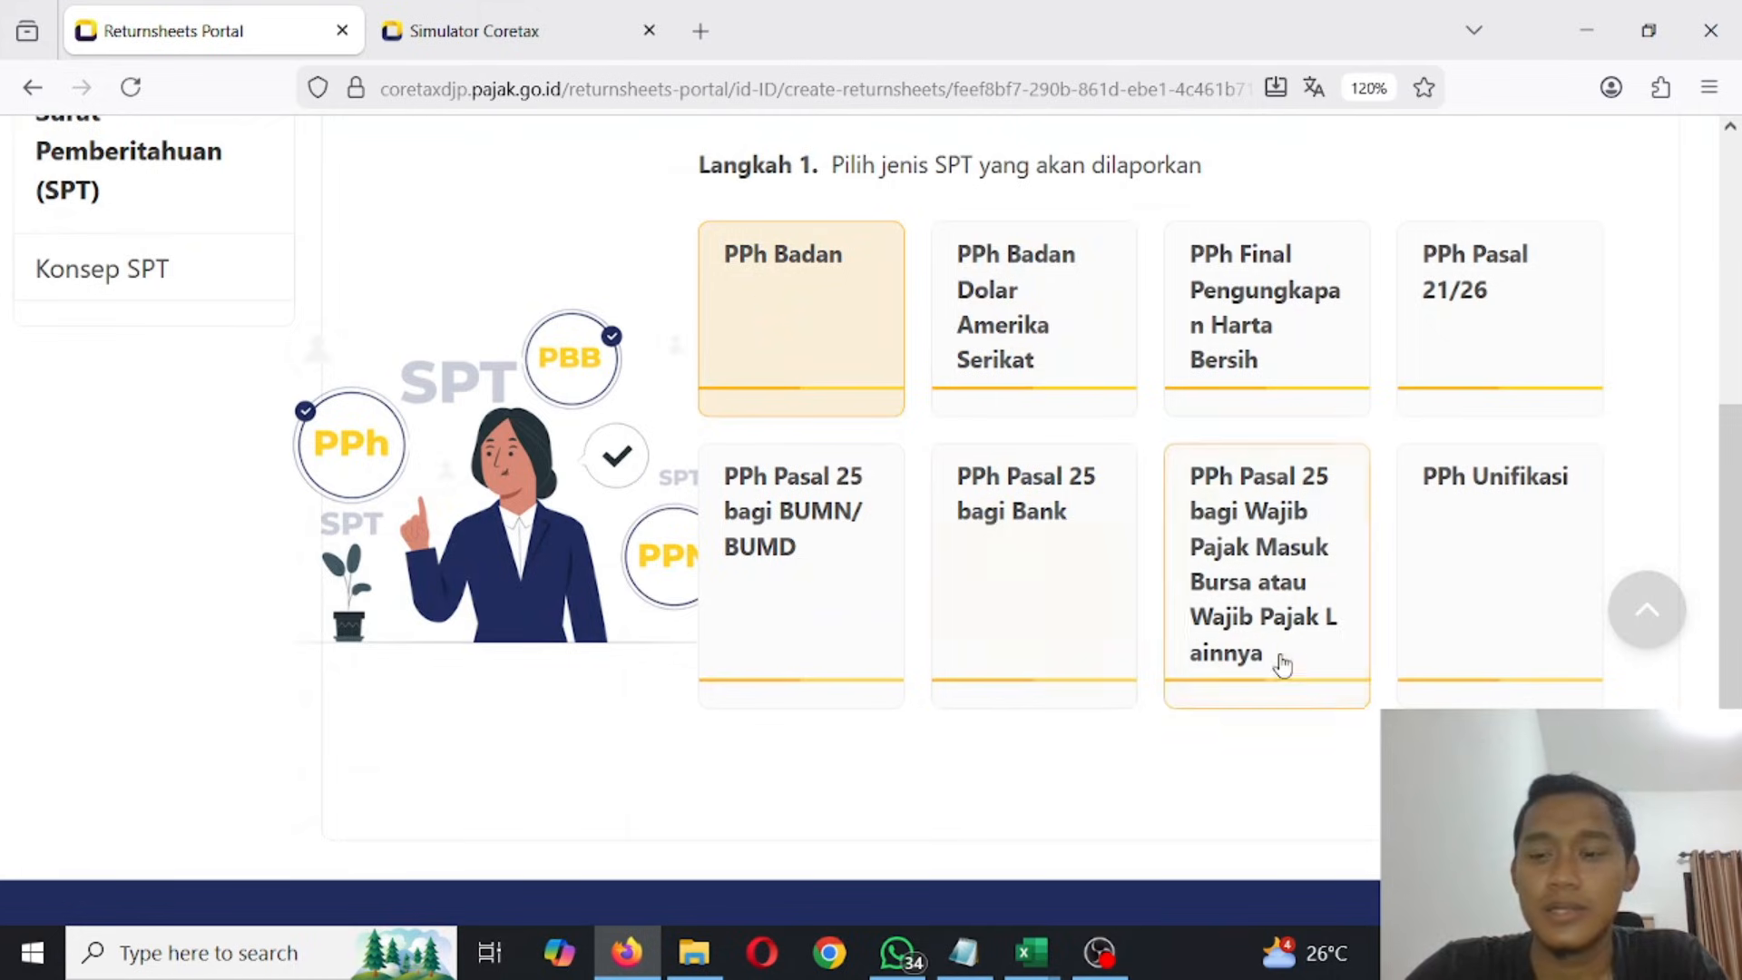
pyautogui.click(1499, 770)
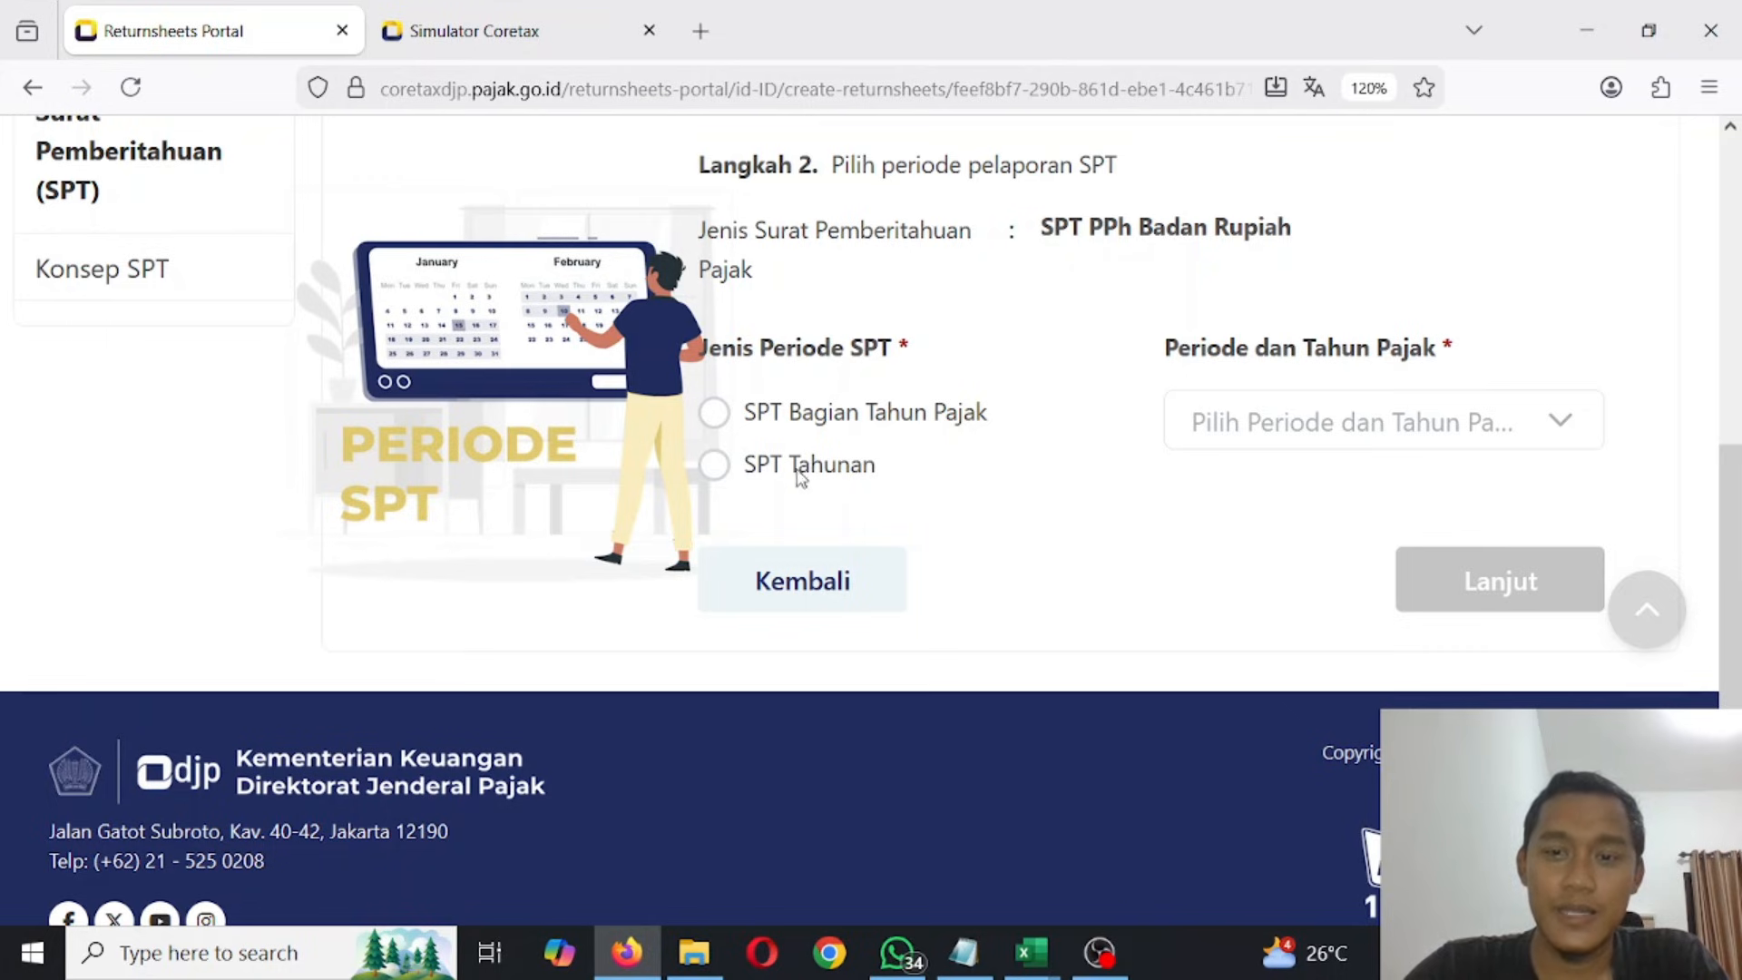
# - In the Simulator Coretax, set the reporting period to SPT Tahunan for tax year 2025 and proceed
pyautogui.click(712, 465)
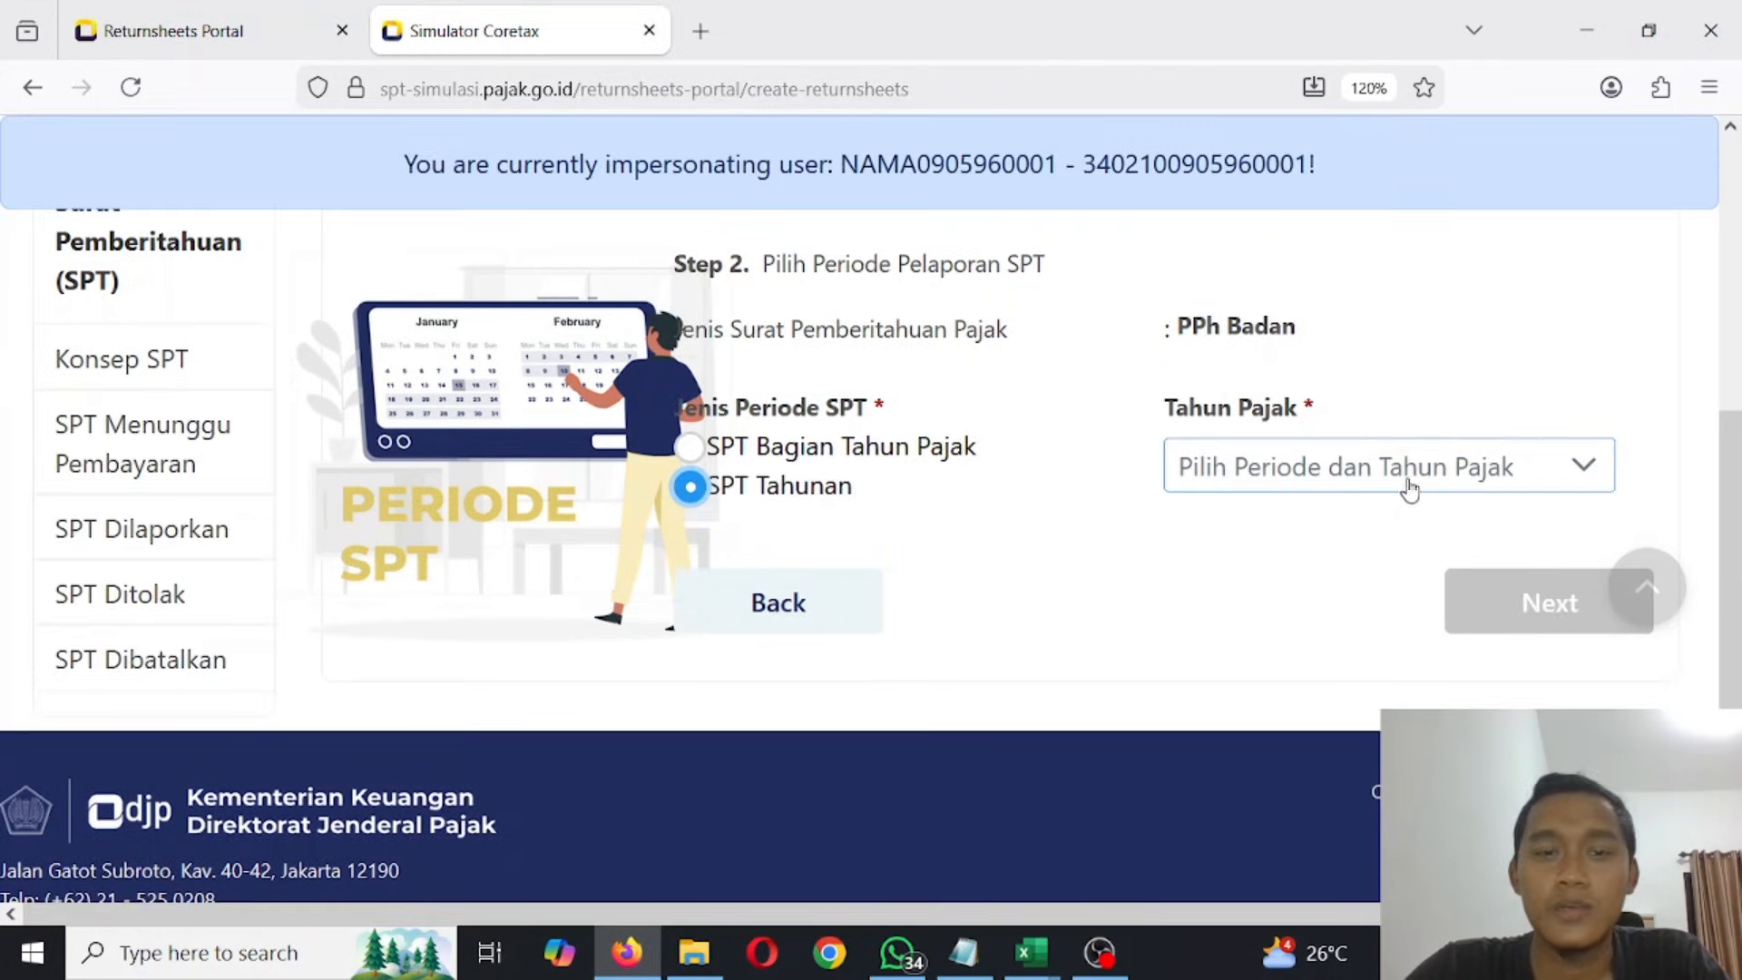
pyautogui.click(1414, 469)
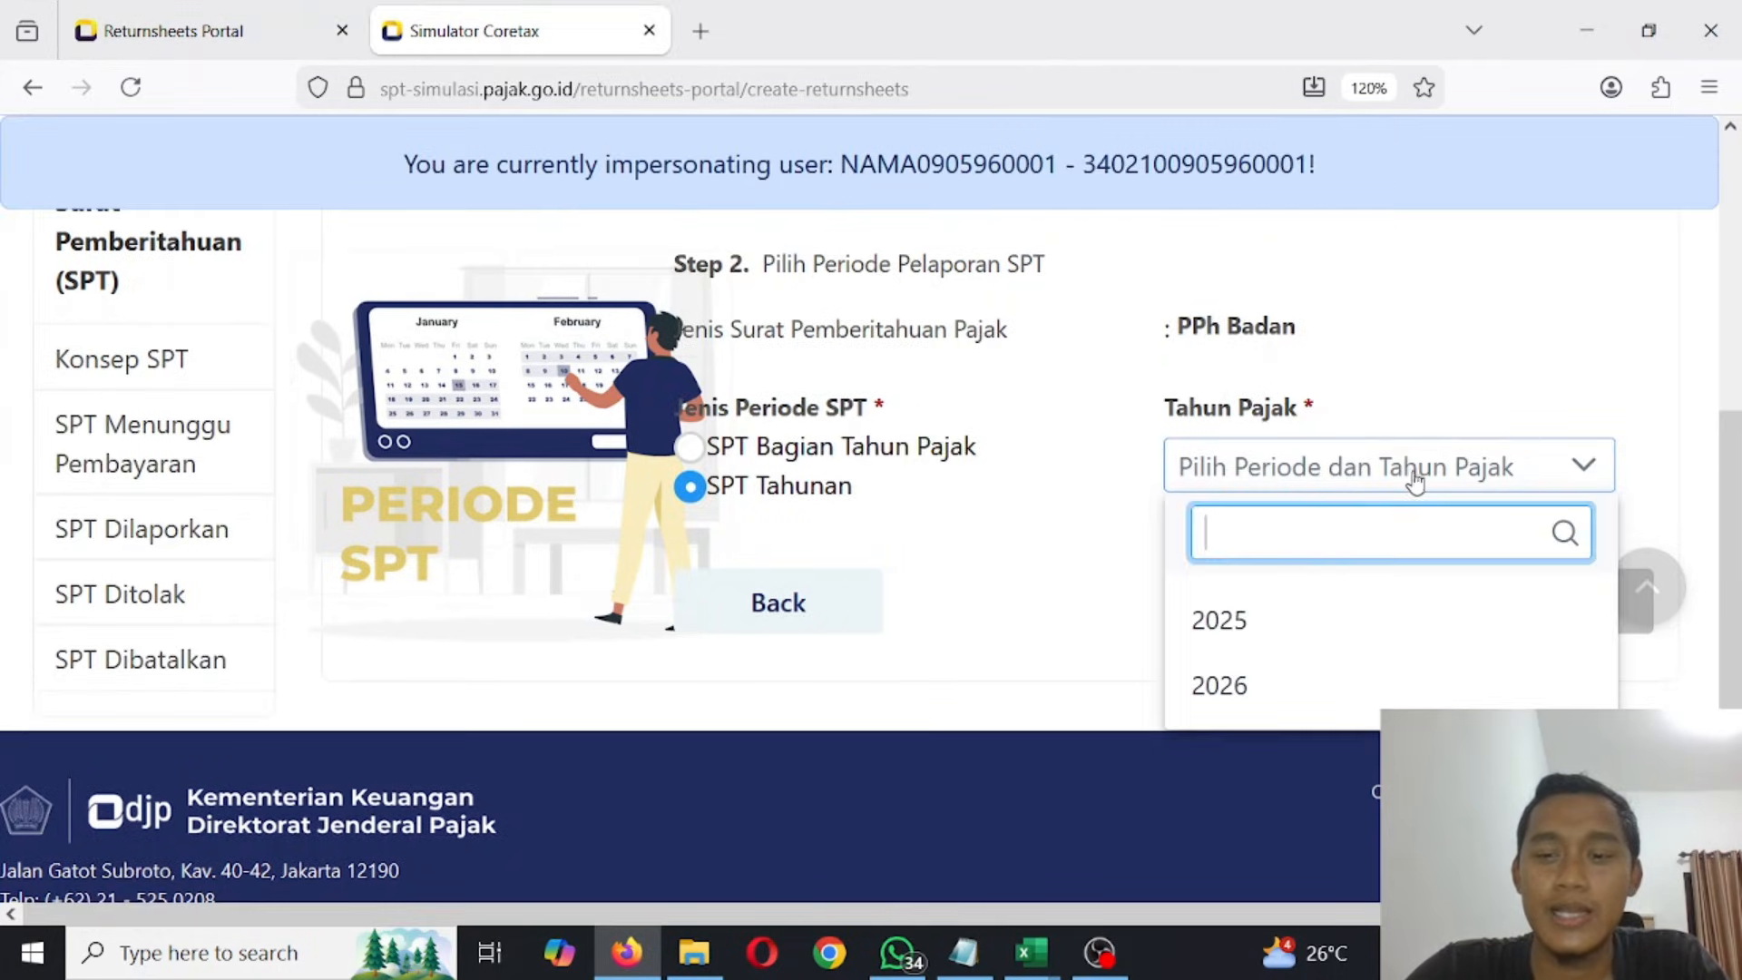
pyautogui.click(1243, 628)
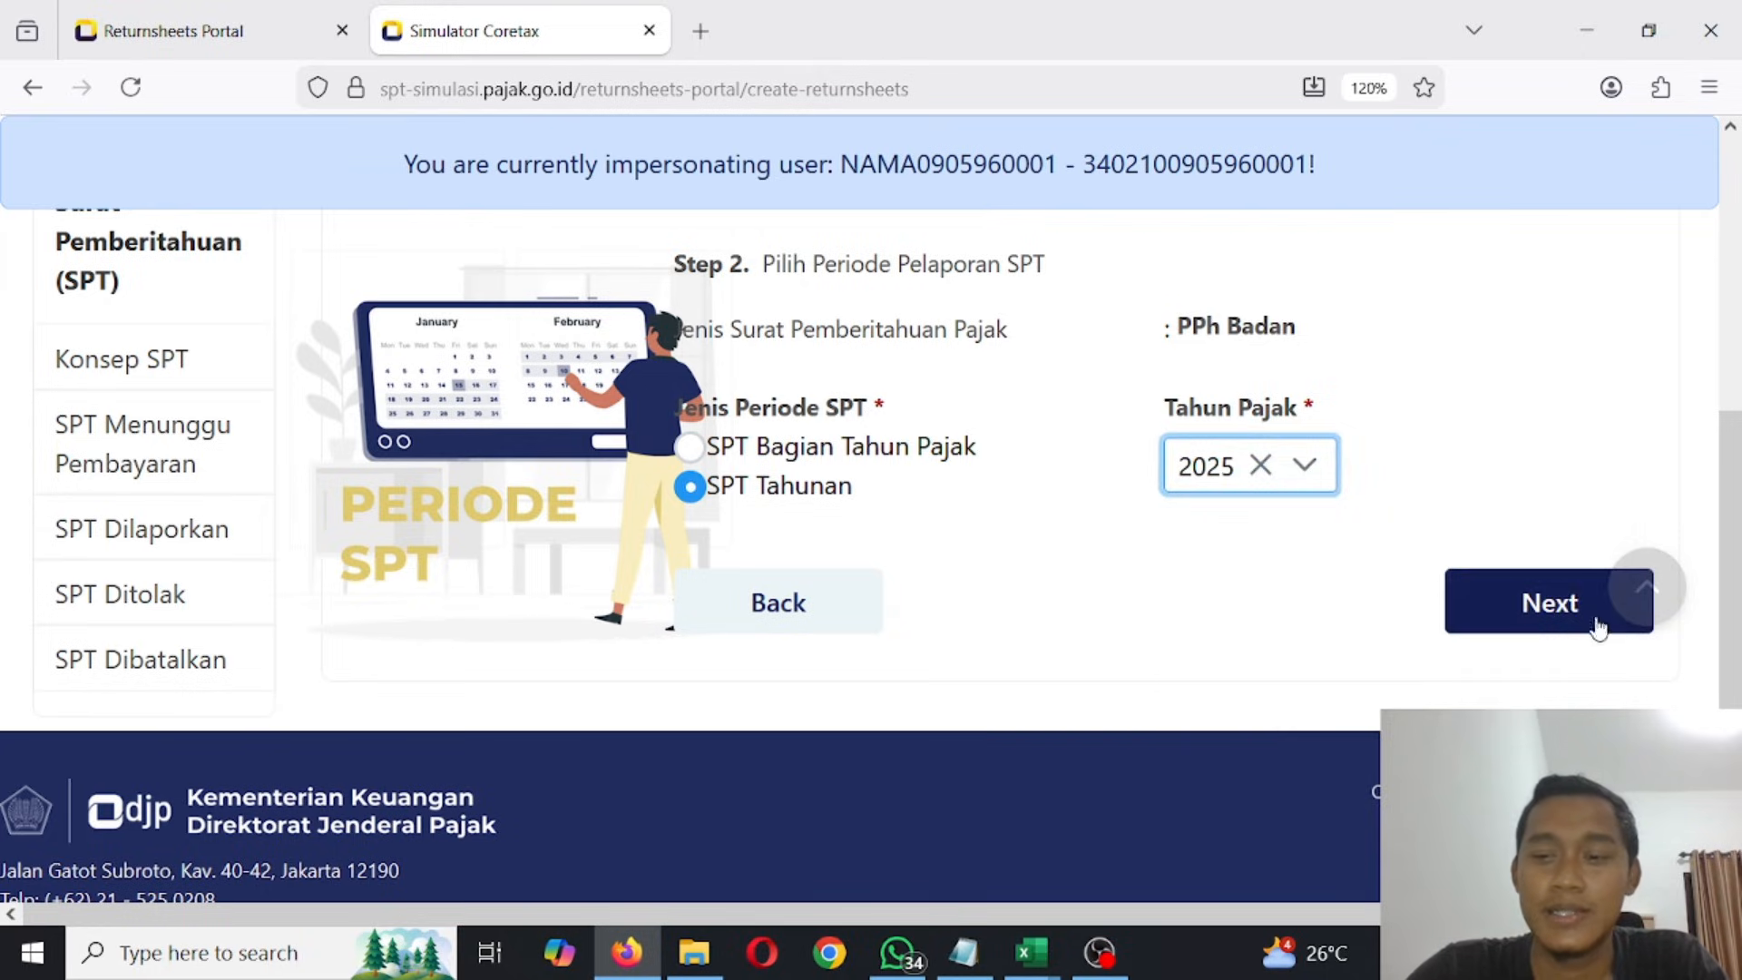
pyautogui.click(1519, 603)
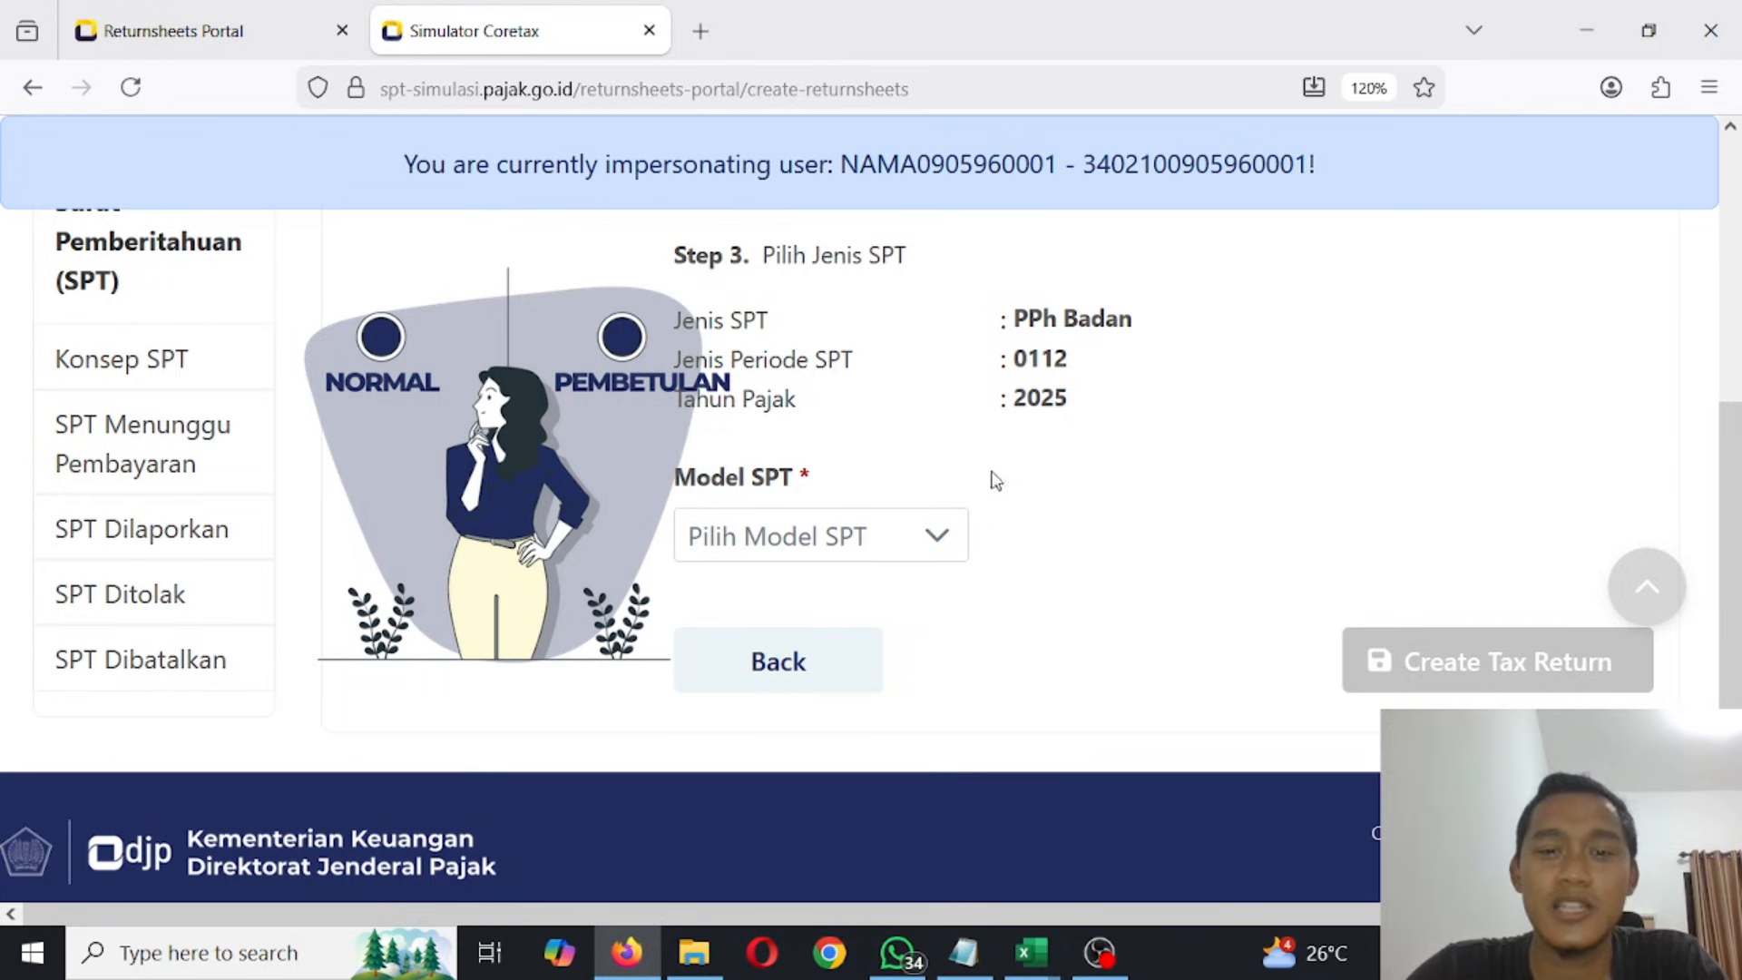
# - Create the tax return with SPT model Normal and open the first PPh Badan draft in the list for editing
pyautogui.click(882, 548)
pyautogui.click(772, 696)
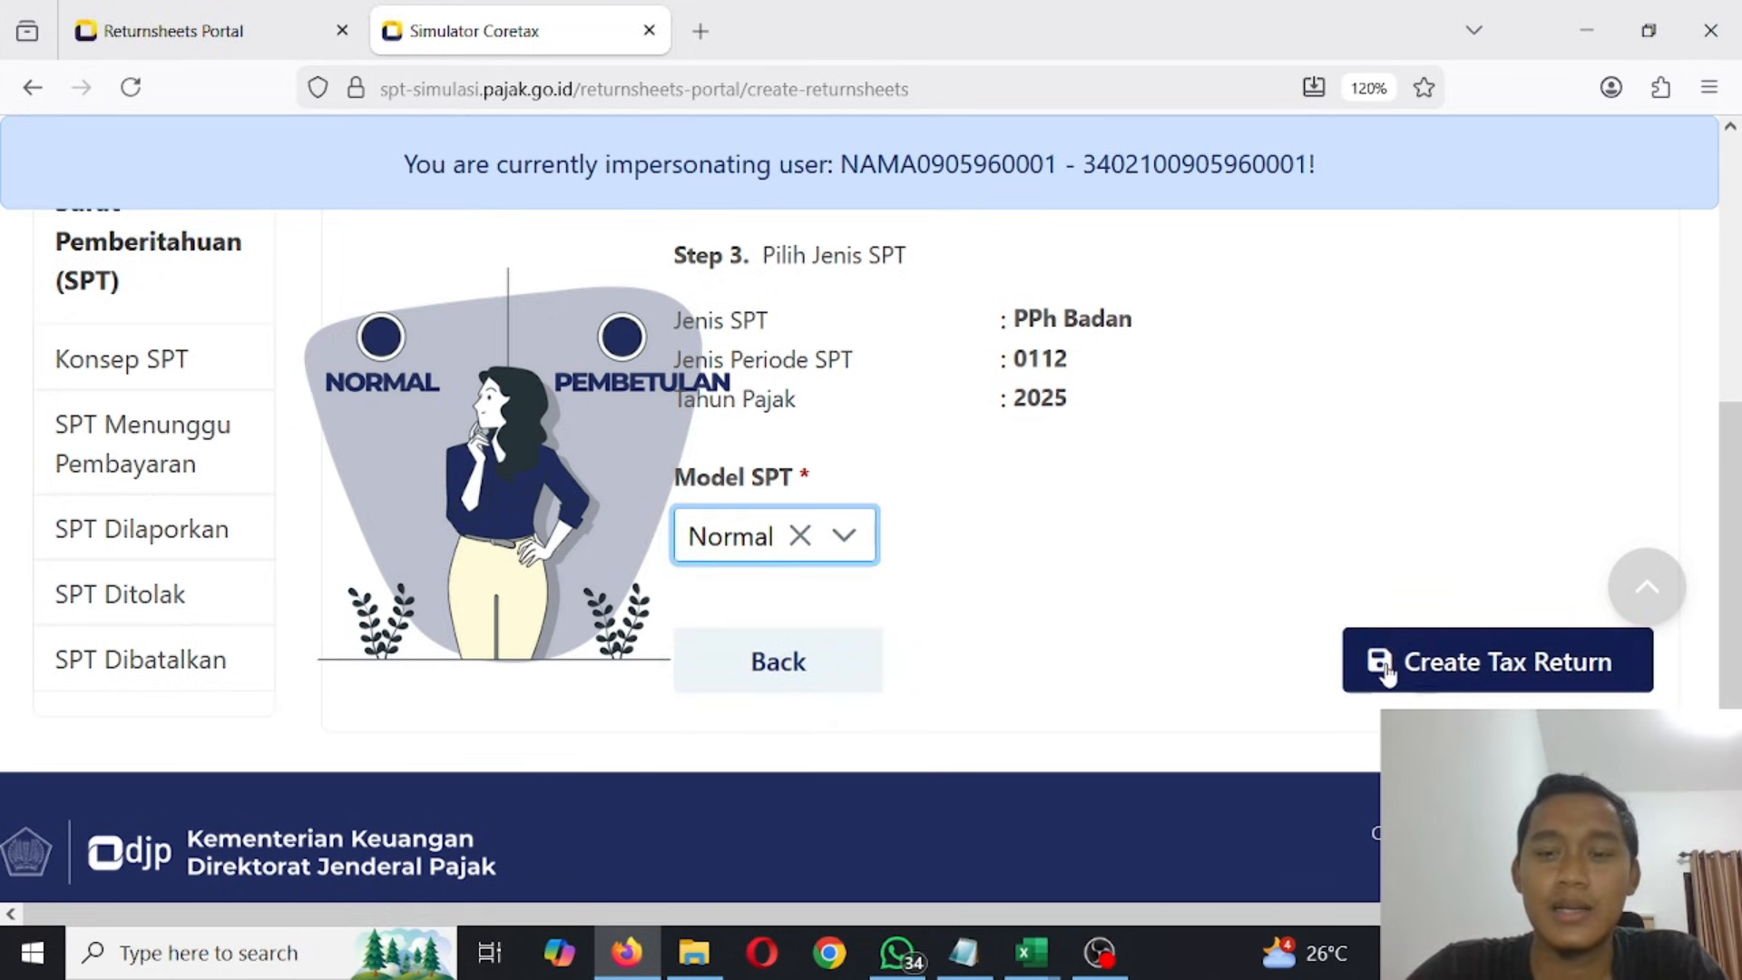
pyautogui.click(1442, 669)
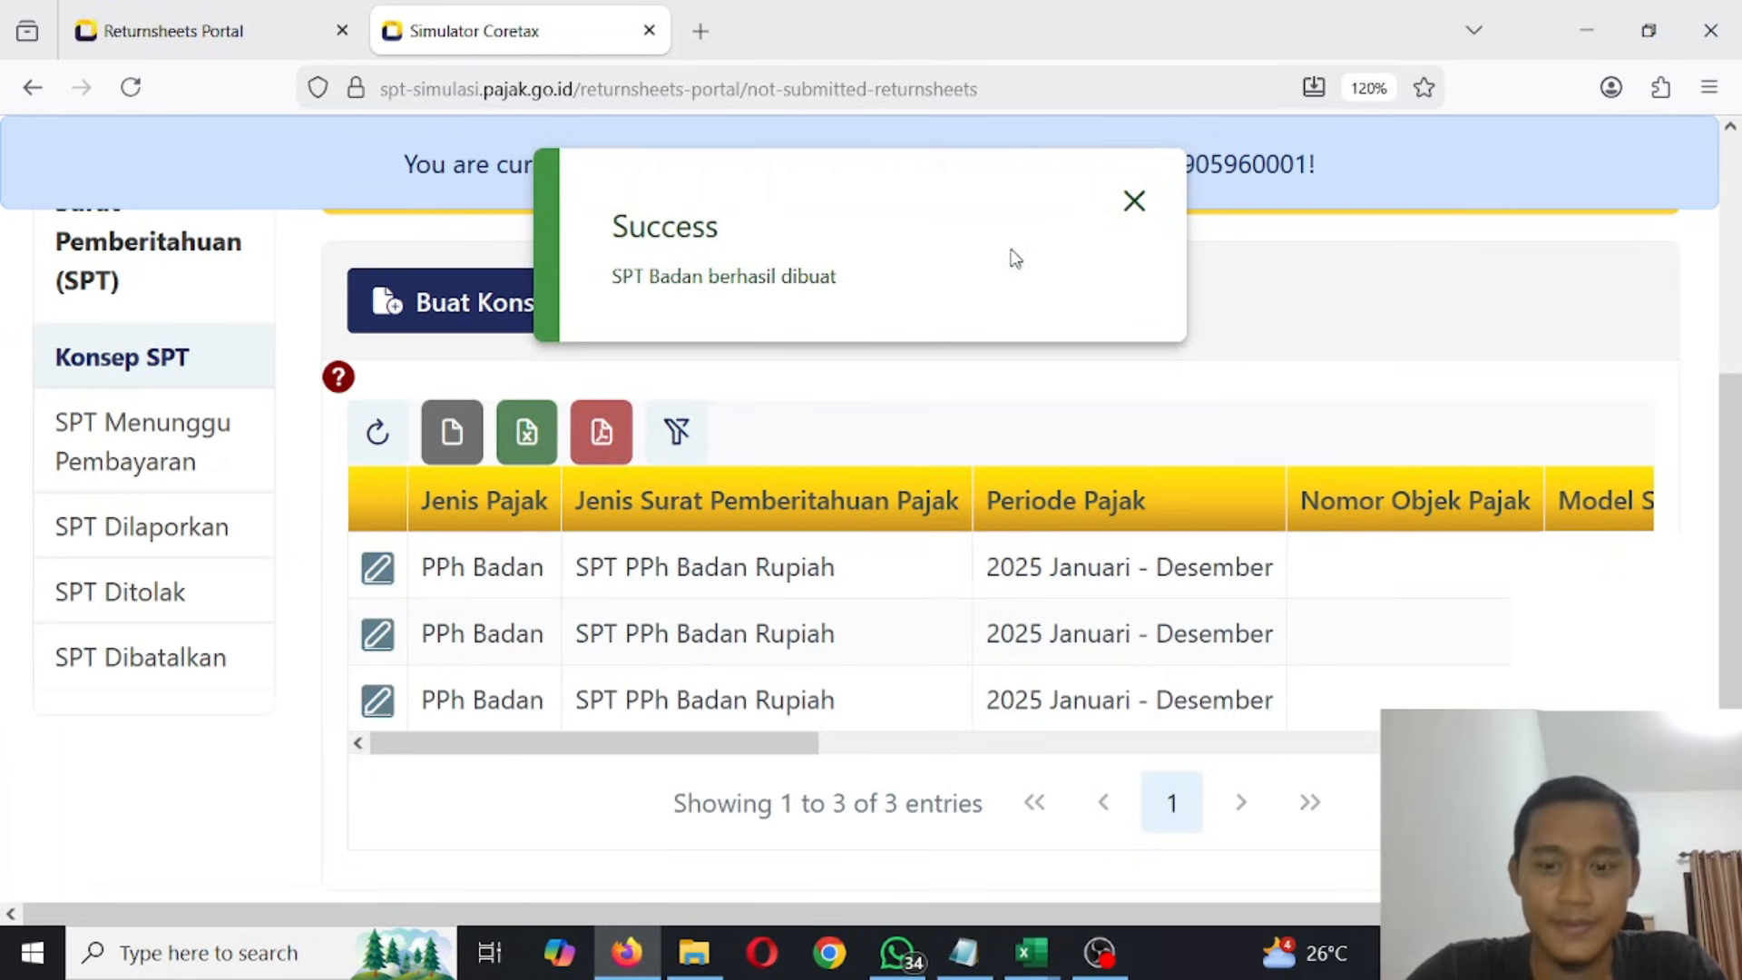
pyautogui.click(1134, 199)
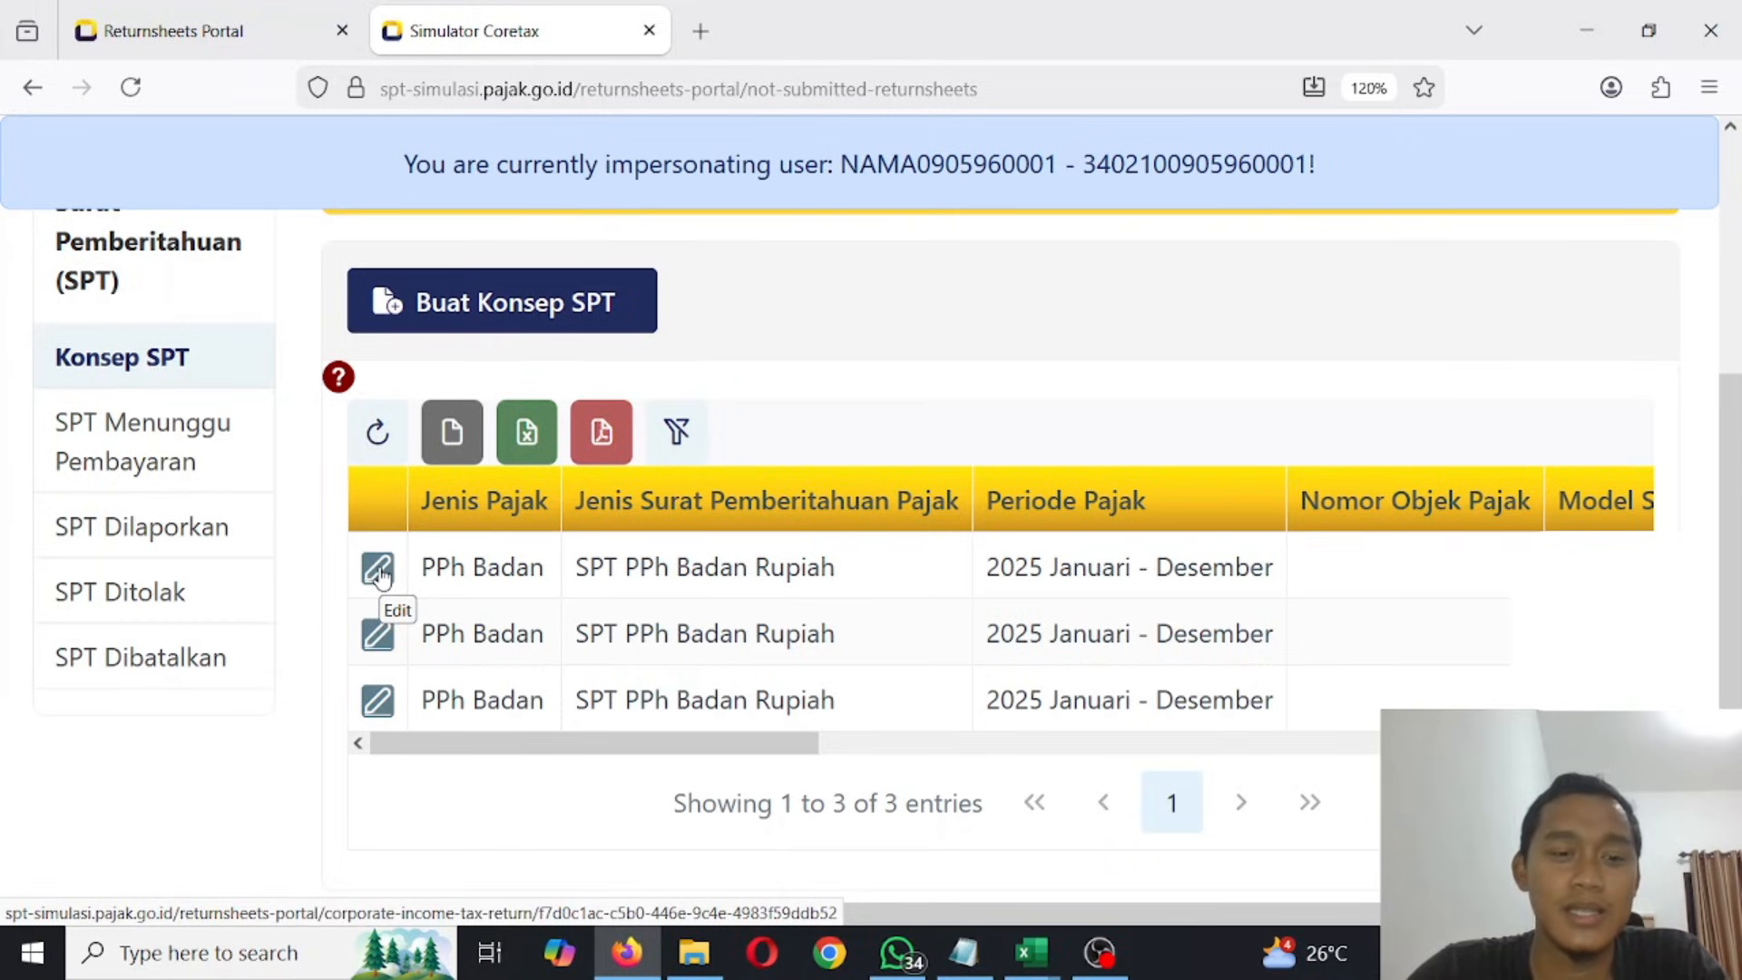
pyautogui.click(379, 573)
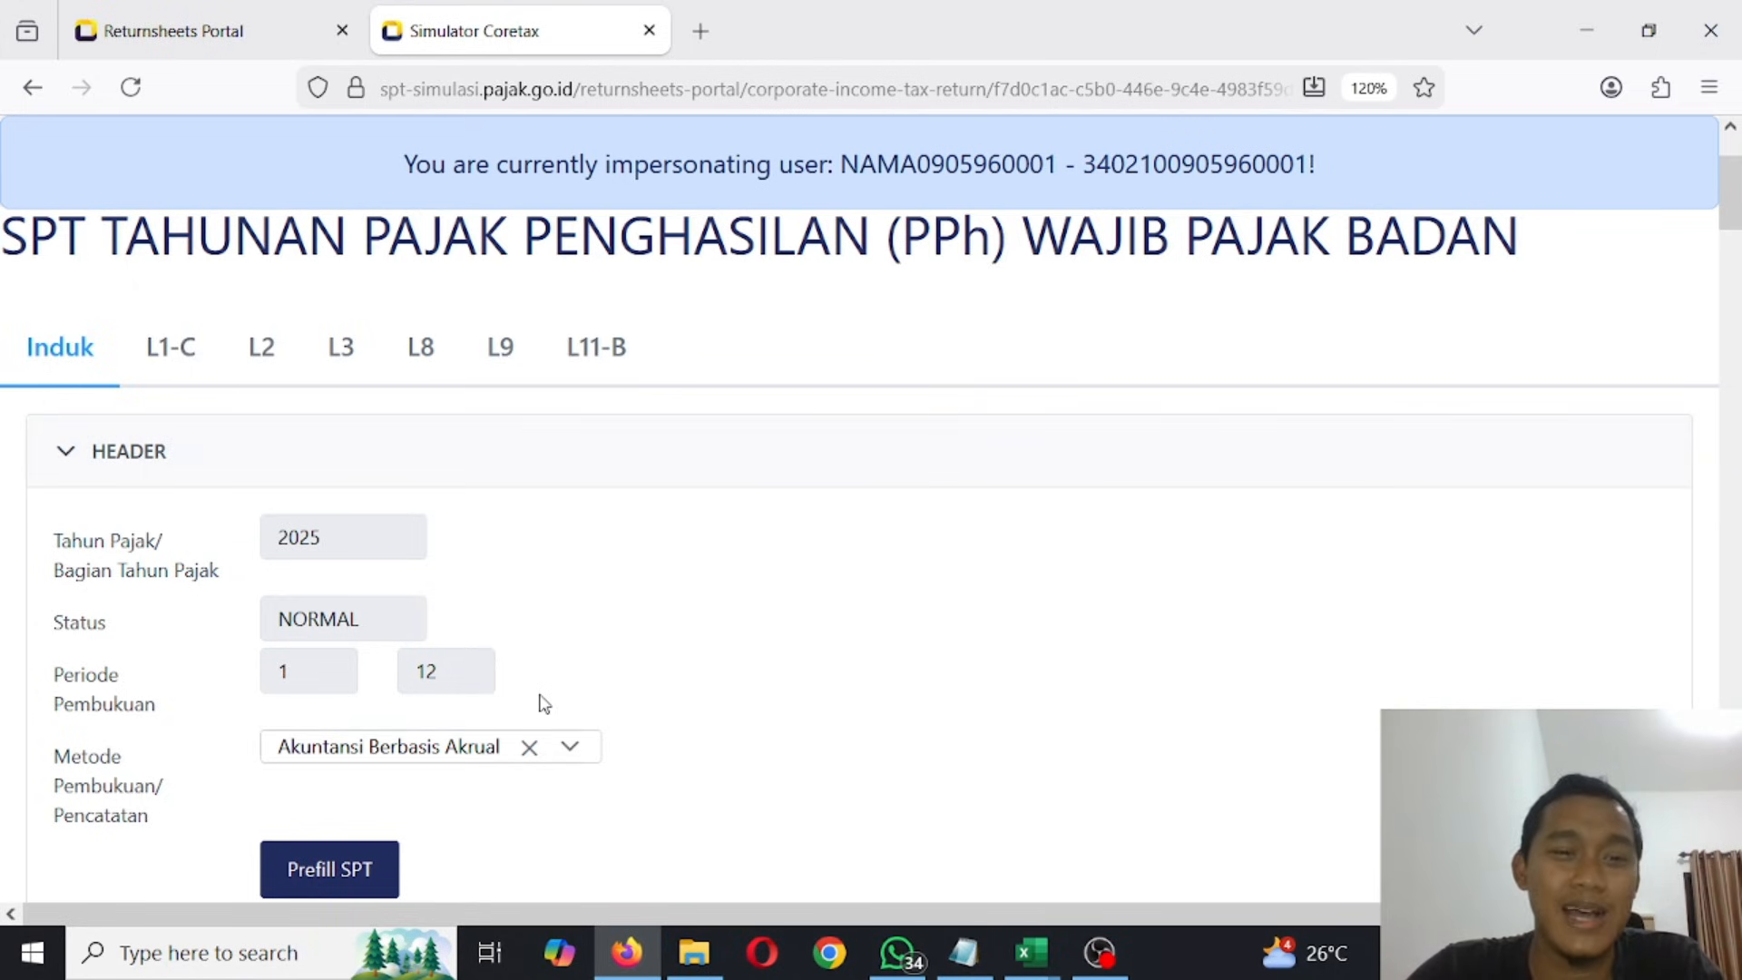
# - Examine the Induk form's header, taxpayer identity, financial report information, final income and PPh calculation sections
pyautogui.scroll(-10, 544, 704)
pyautogui.scroll(-10, 544, 703)
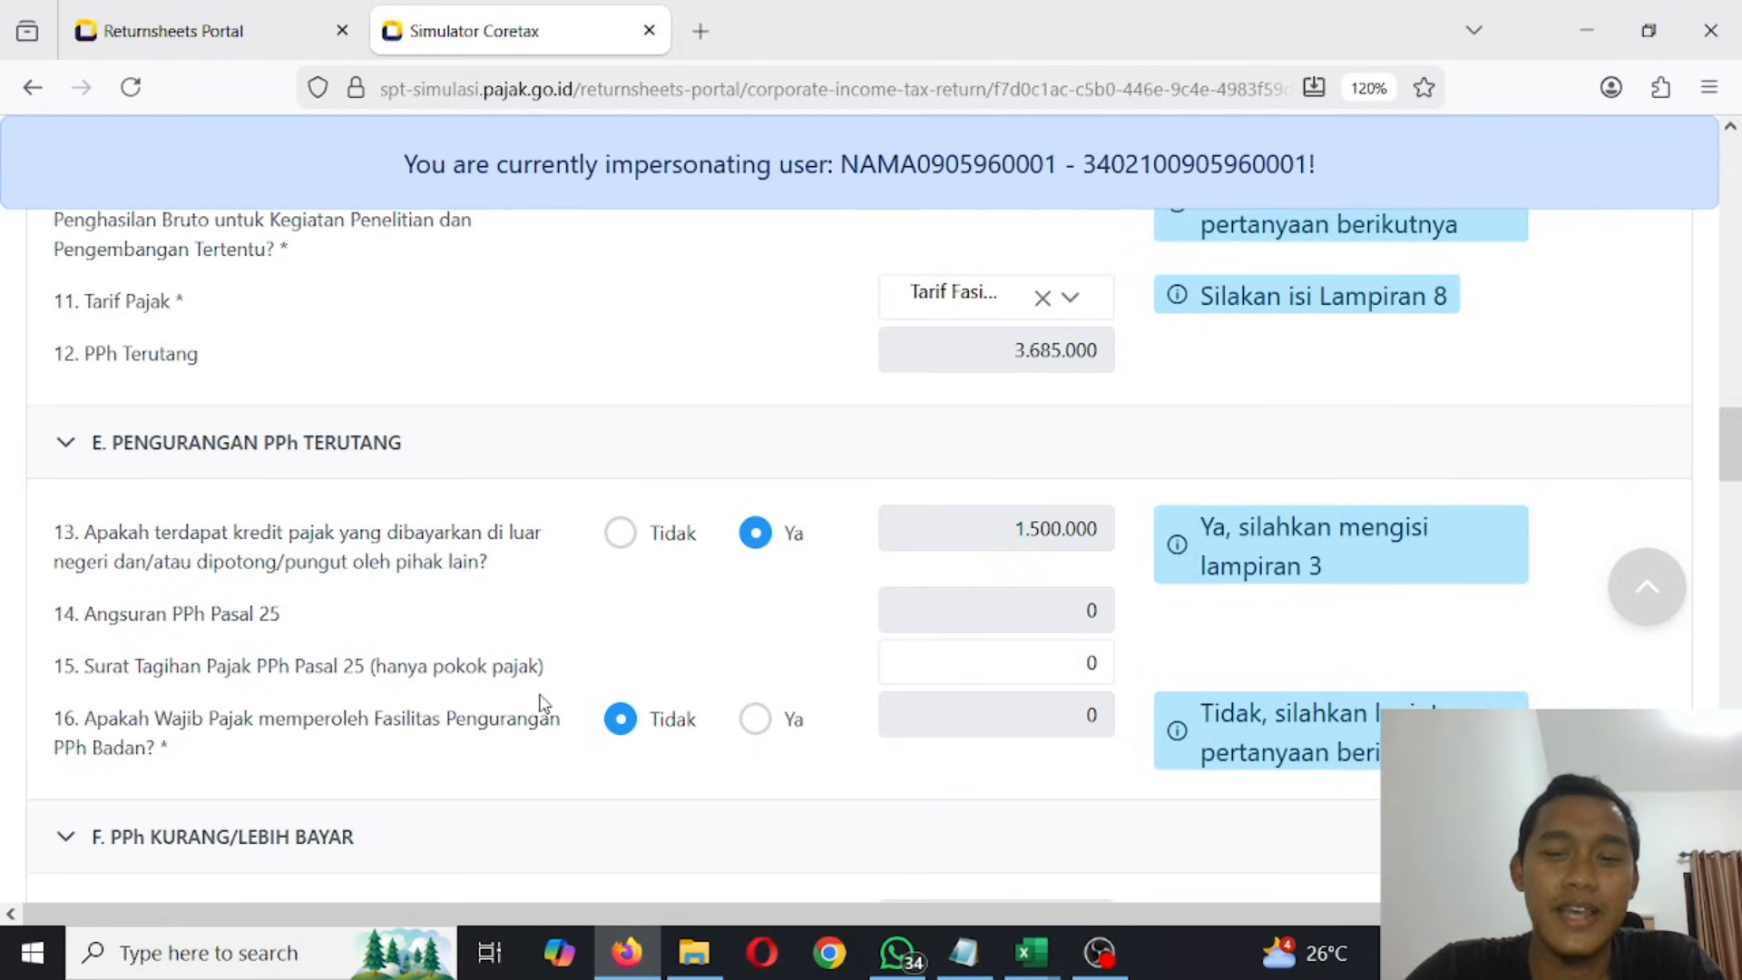
pyautogui.scroll(-5, 544, 704)
pyautogui.scroll(20, 544, 704)
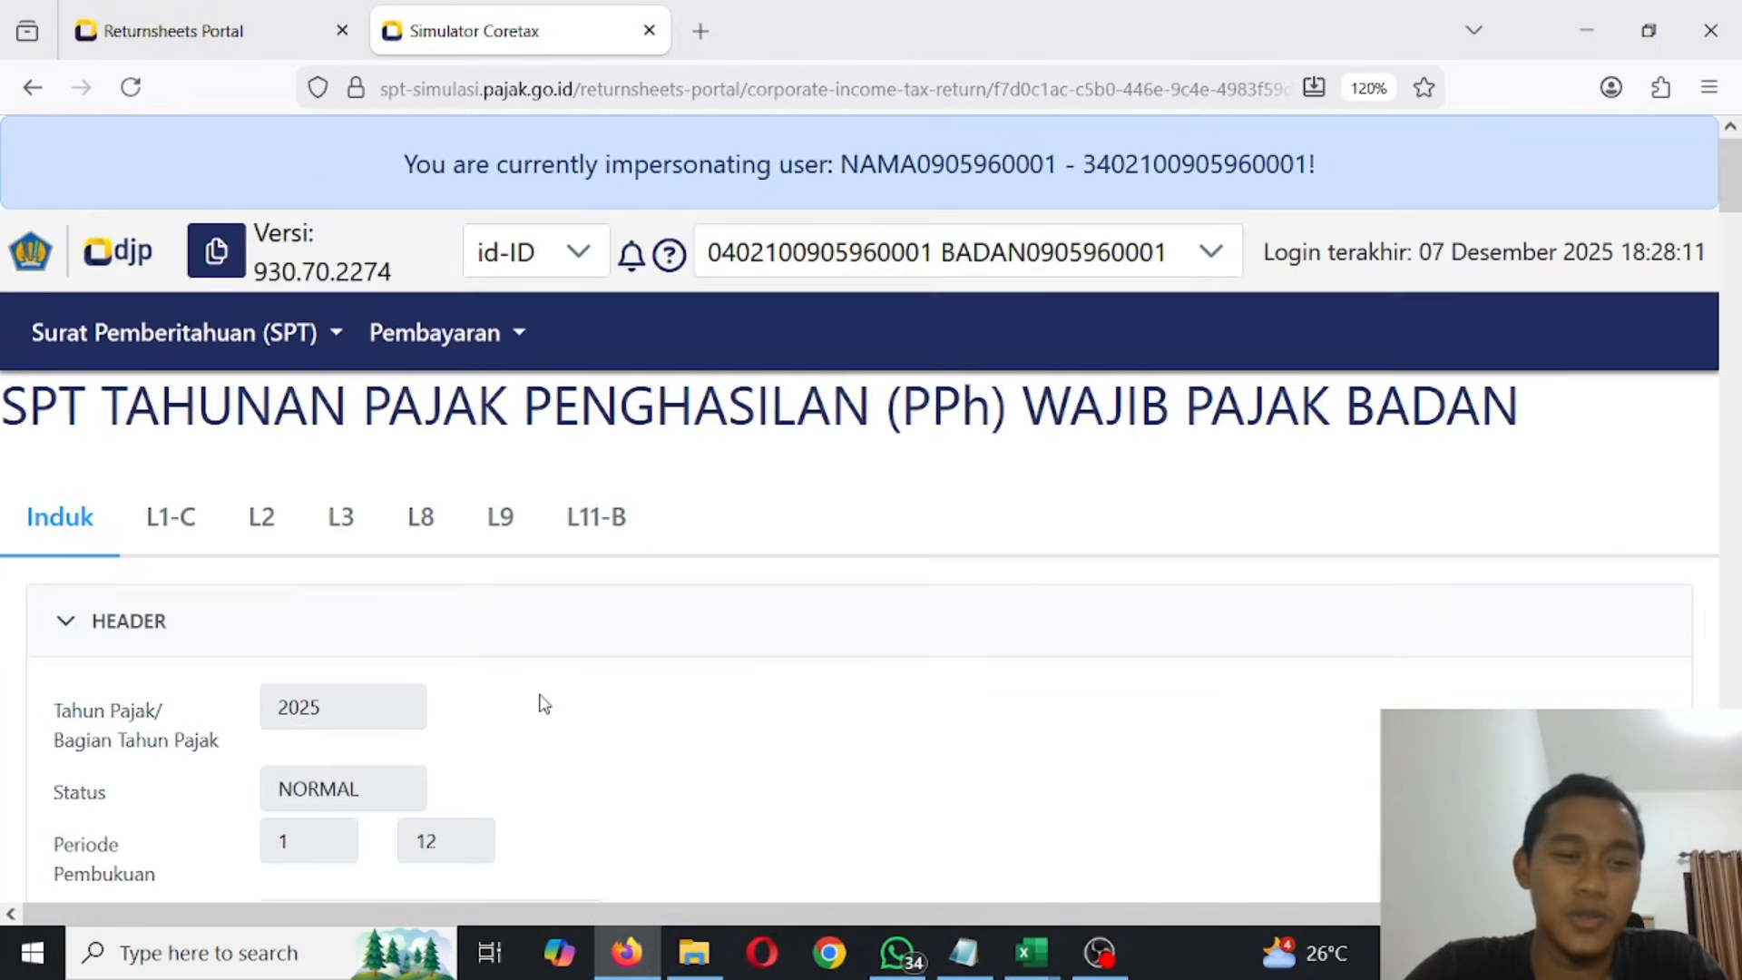
pyautogui.scroll(-5, 471, 630)
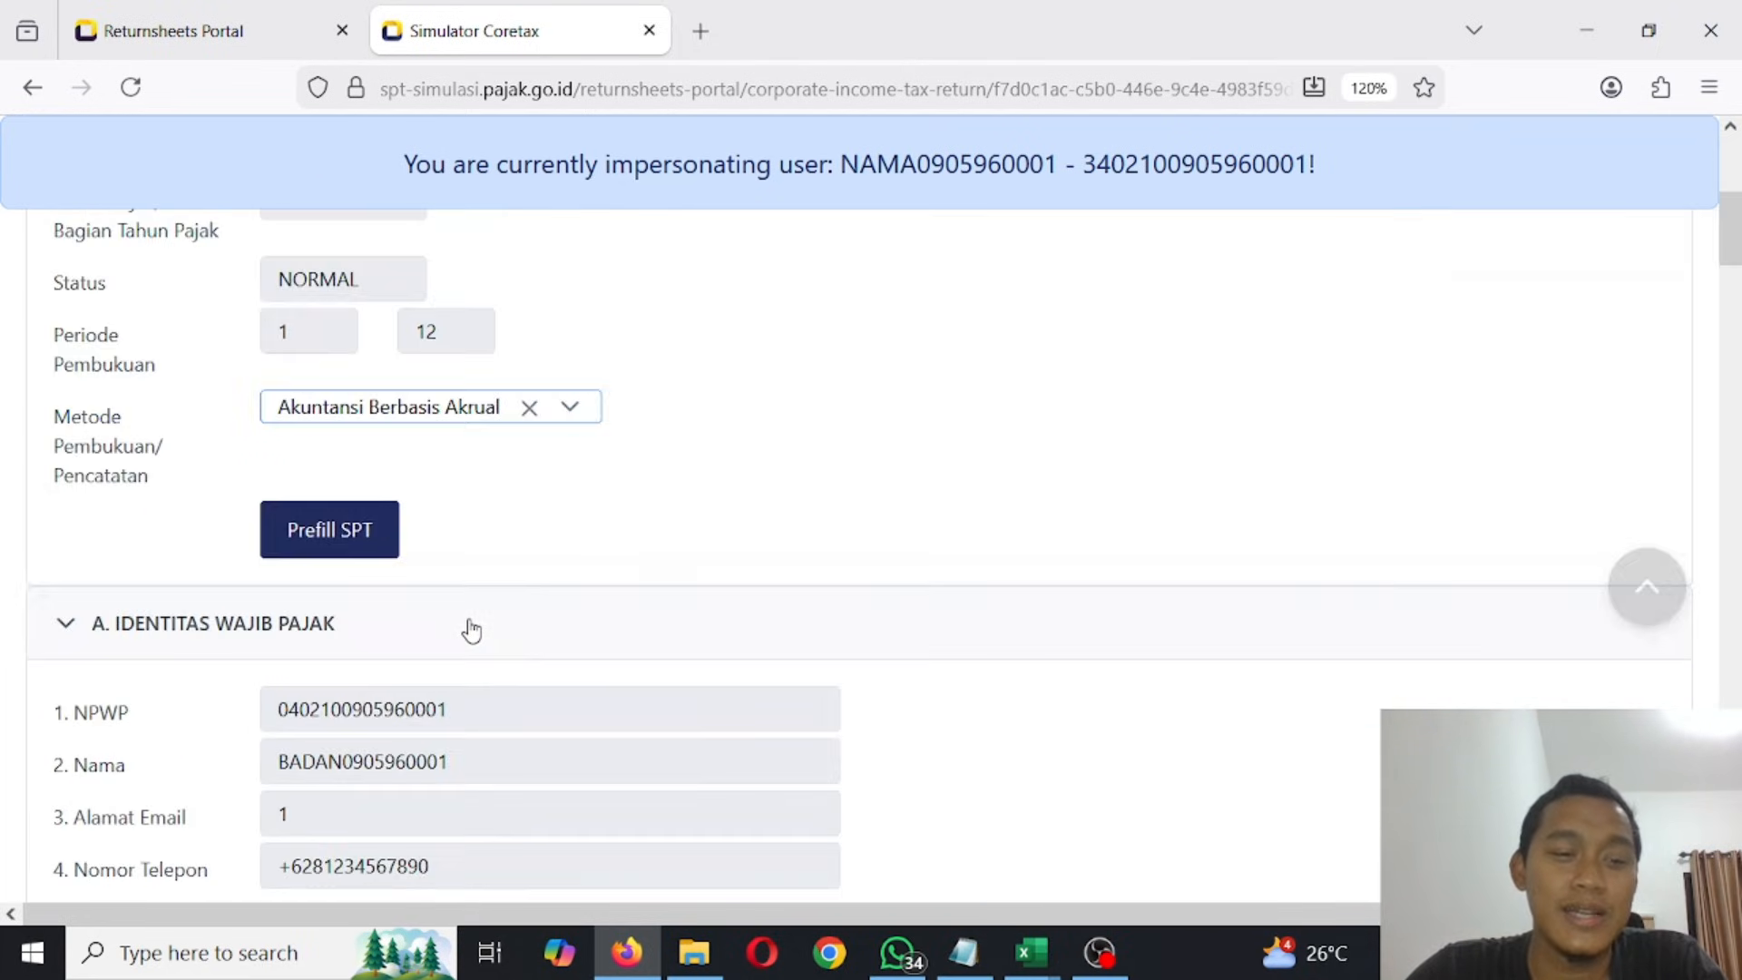
pyautogui.scroll(-4, 633, 544)
pyautogui.scroll(4, 638, 545)
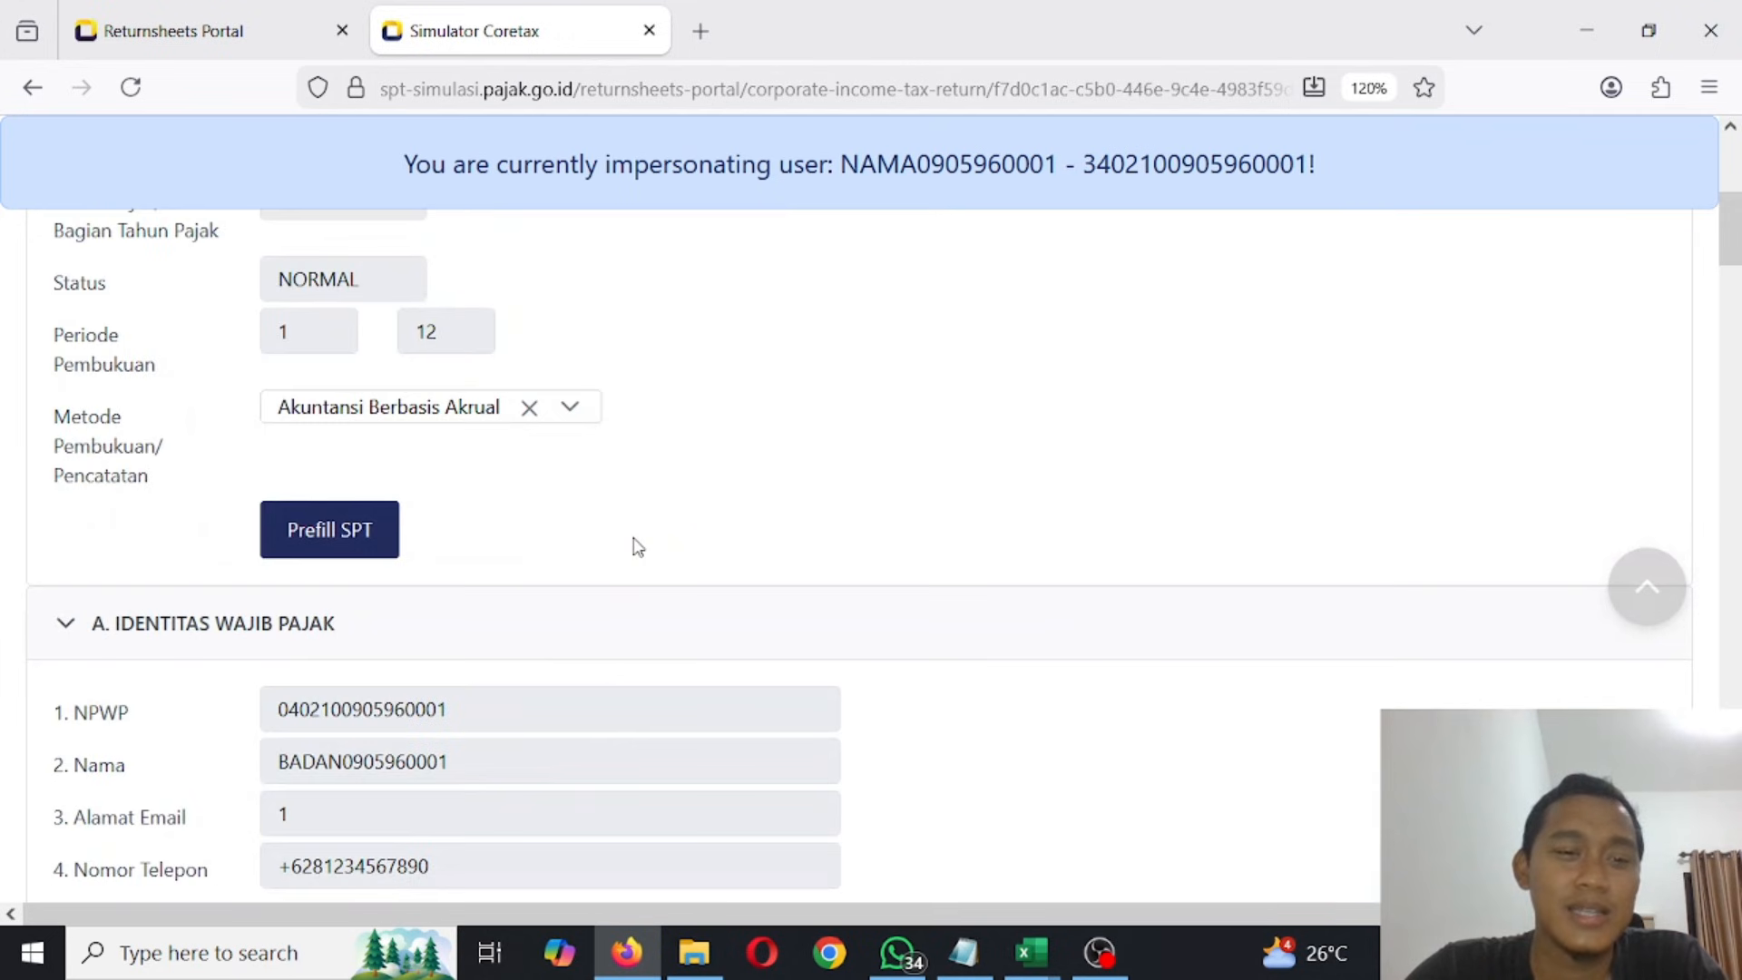
pyautogui.scroll(-9, 638, 545)
pyautogui.scroll(3, 635, 547)
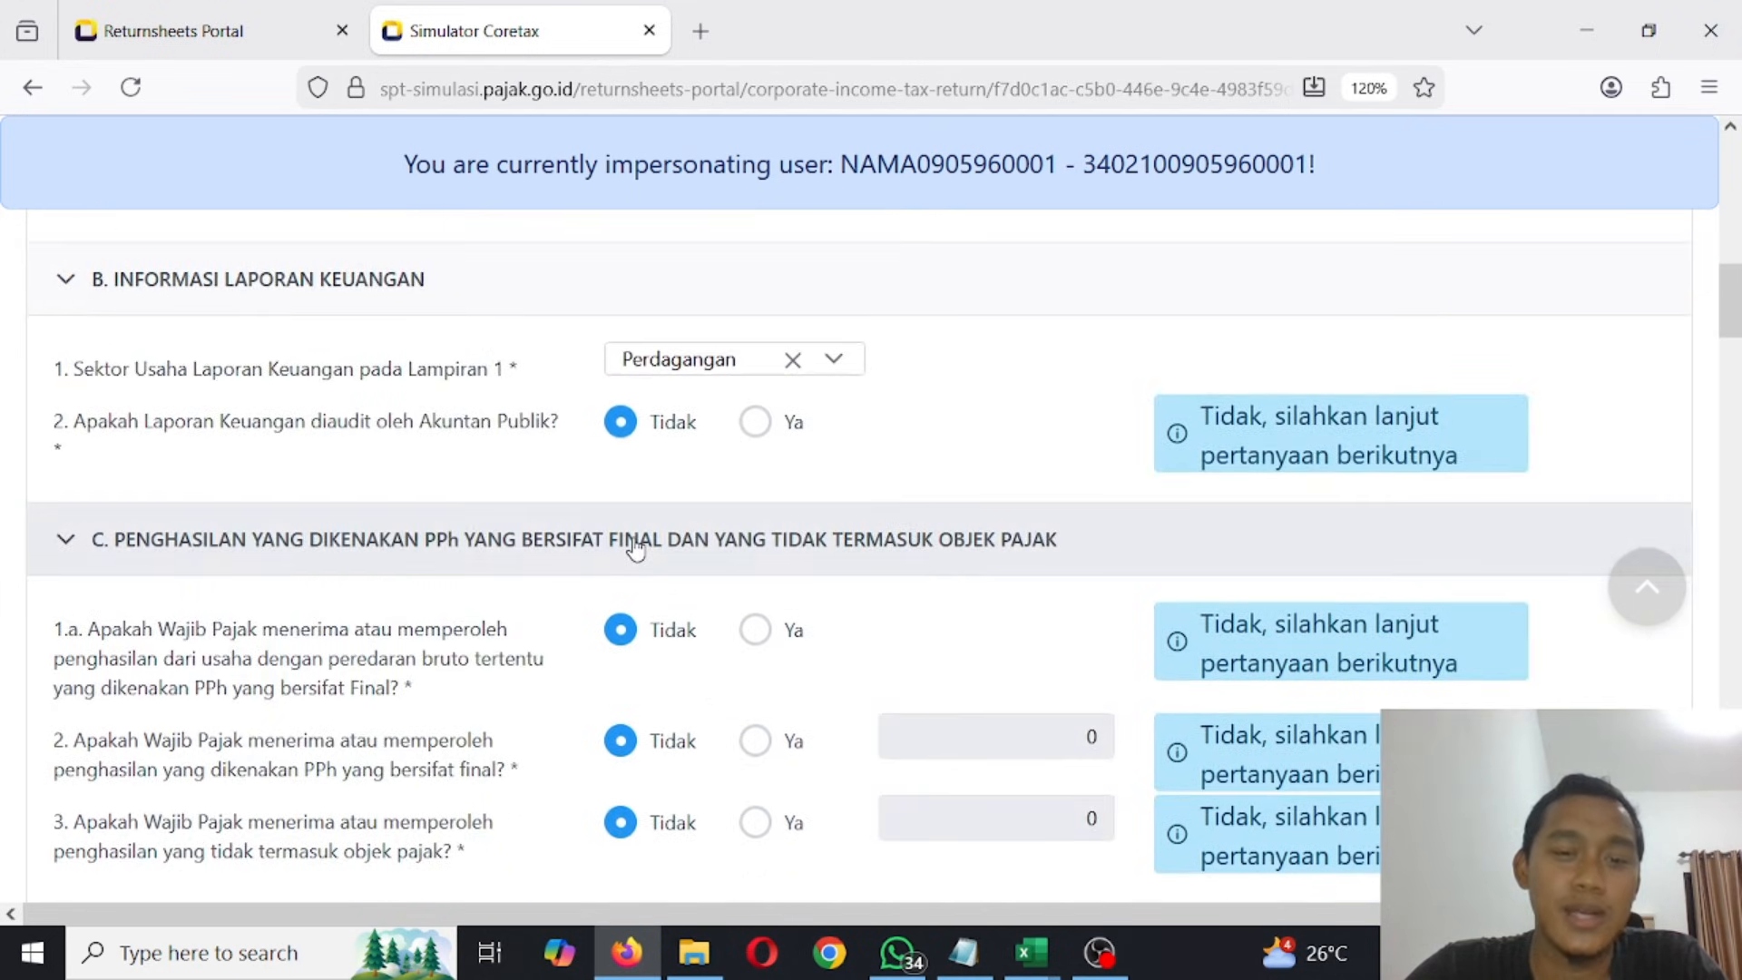
pyautogui.scroll(-3, 638, 545)
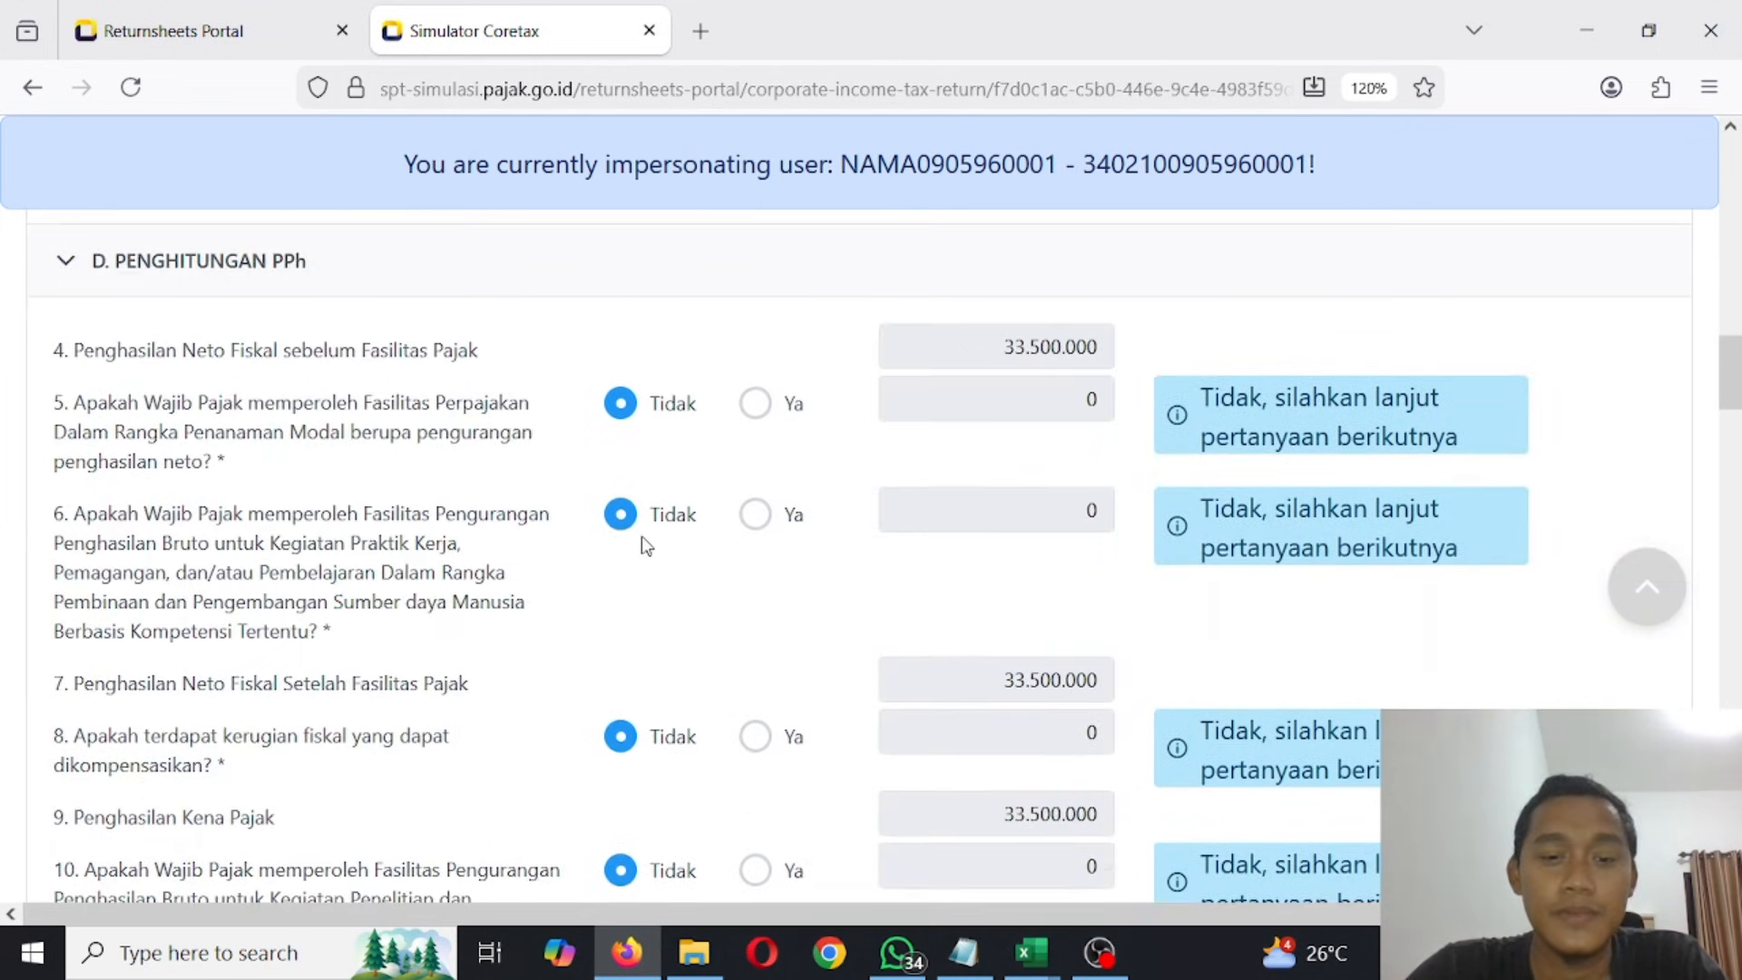
# - Review the rest of the Induk form, from the PPh calculation and tax credits through the PPh Pasal 25 instalment section
pyautogui.scroll(-3, 641, 537)
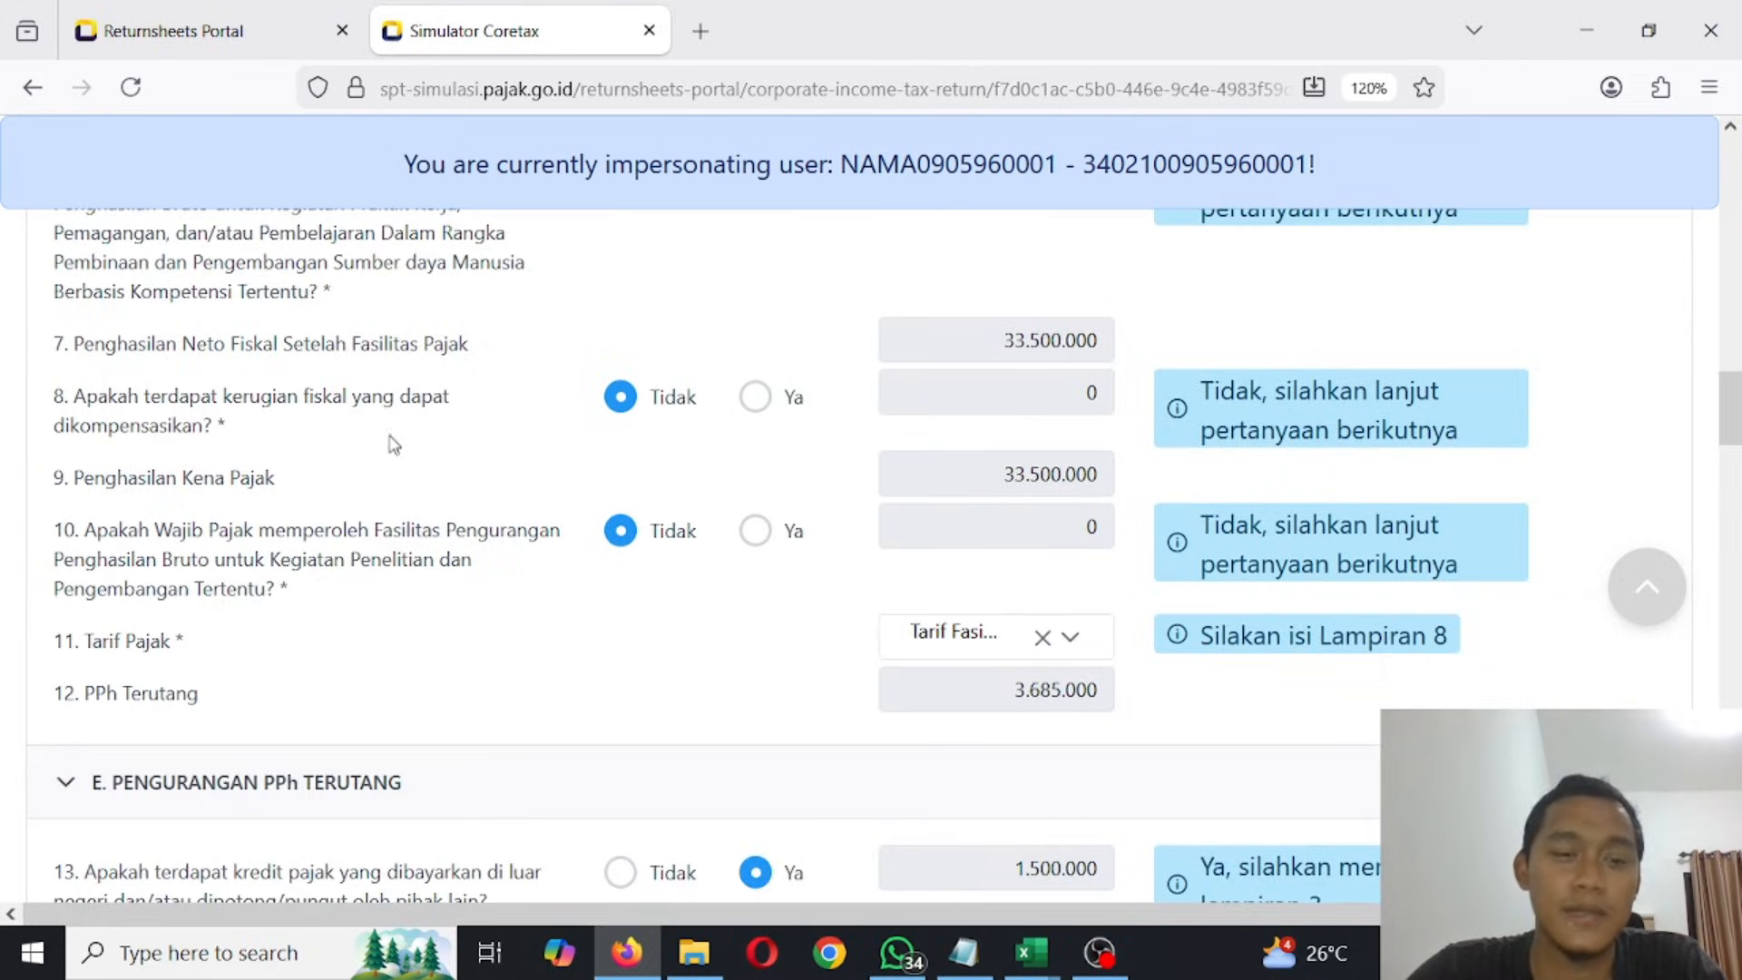
pyautogui.scroll(-3, 396, 448)
pyautogui.scroll(-2, 439, 576)
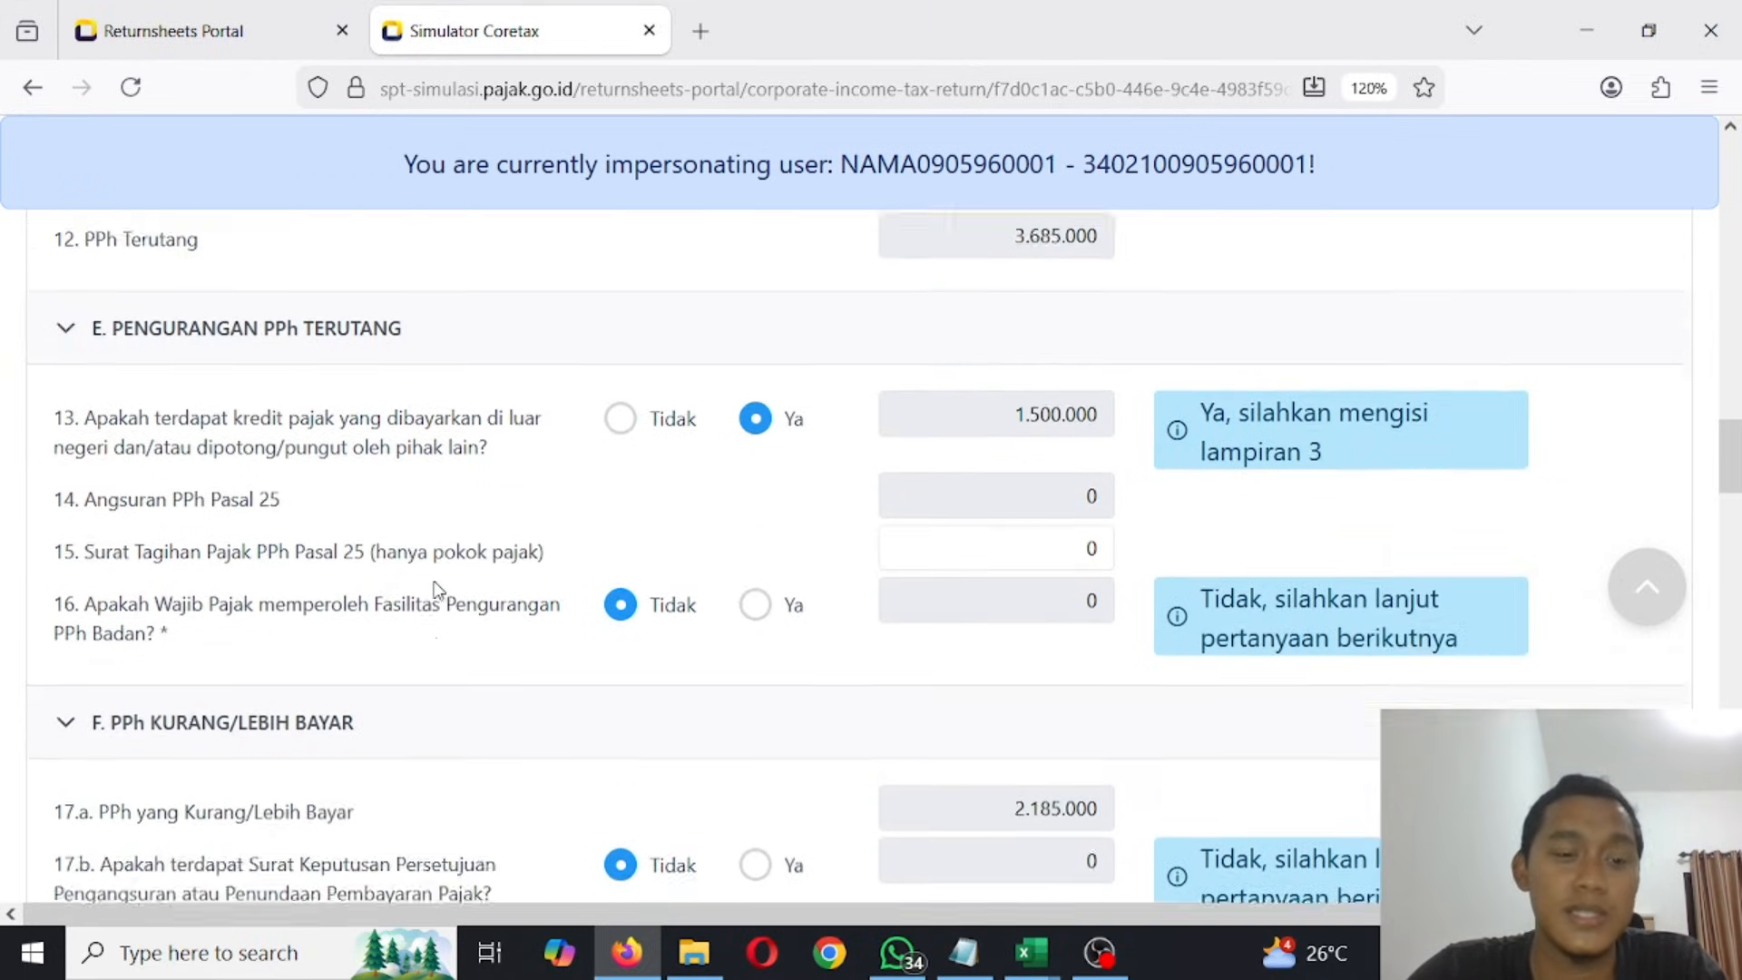
pyautogui.scroll(-6, 439, 591)
pyautogui.scroll(-3, 439, 591)
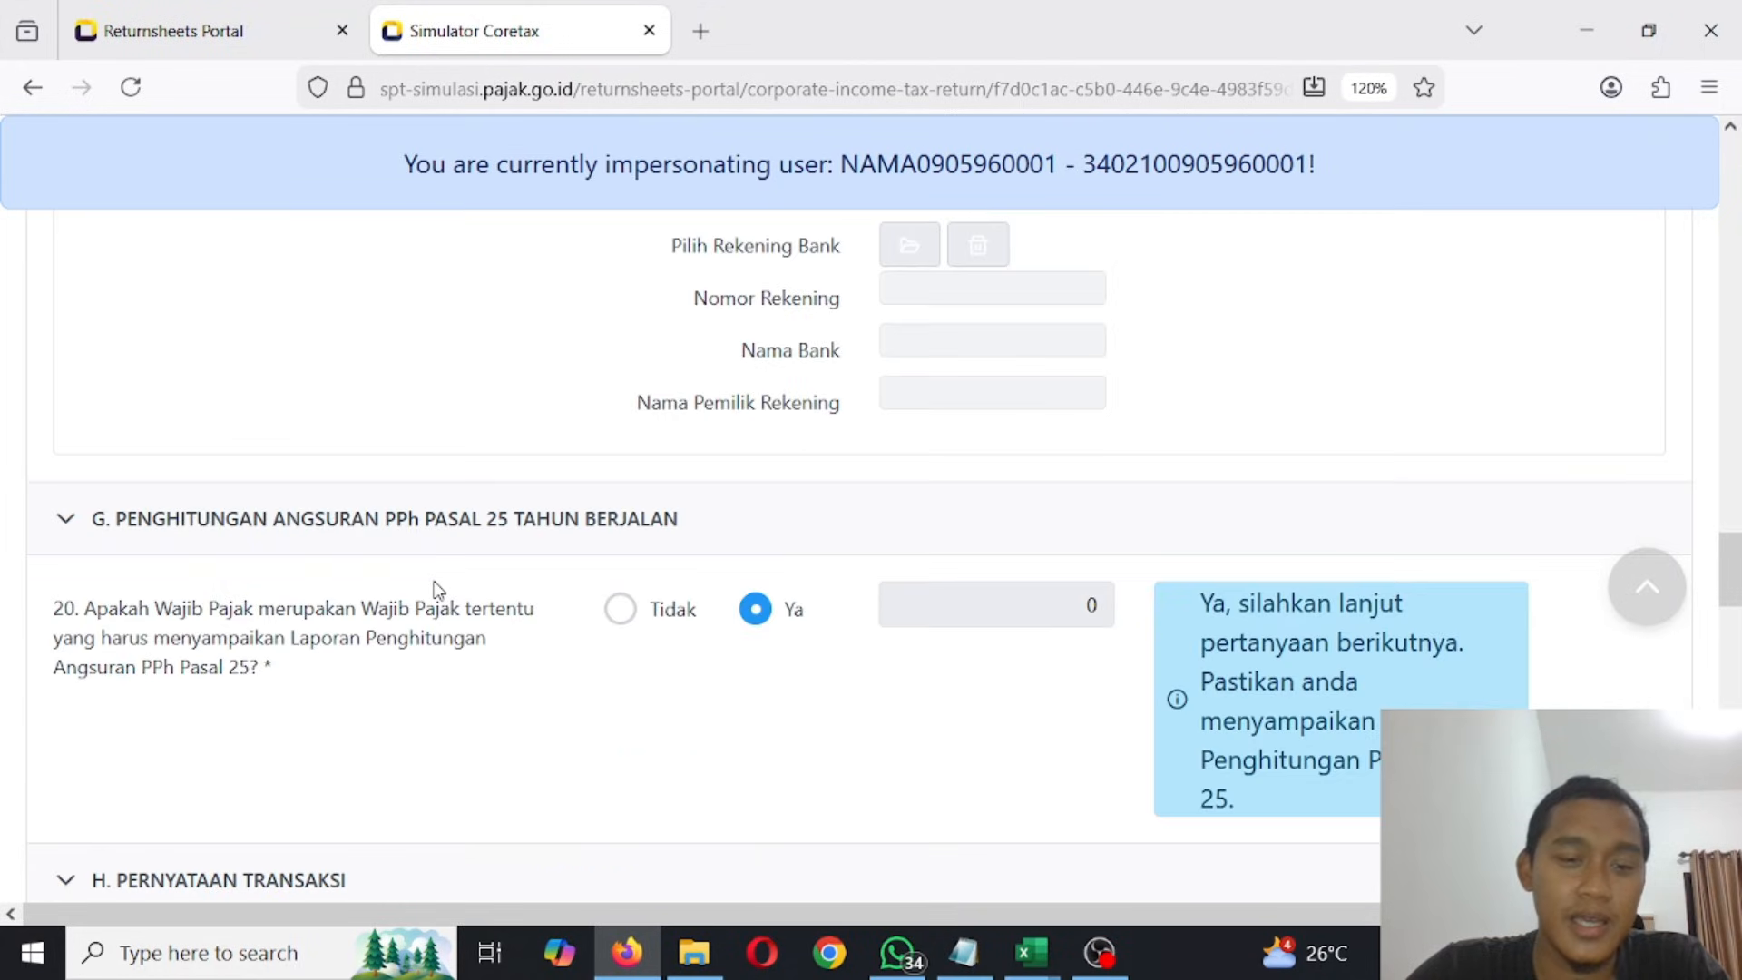
pyautogui.scroll(20, 439, 590)
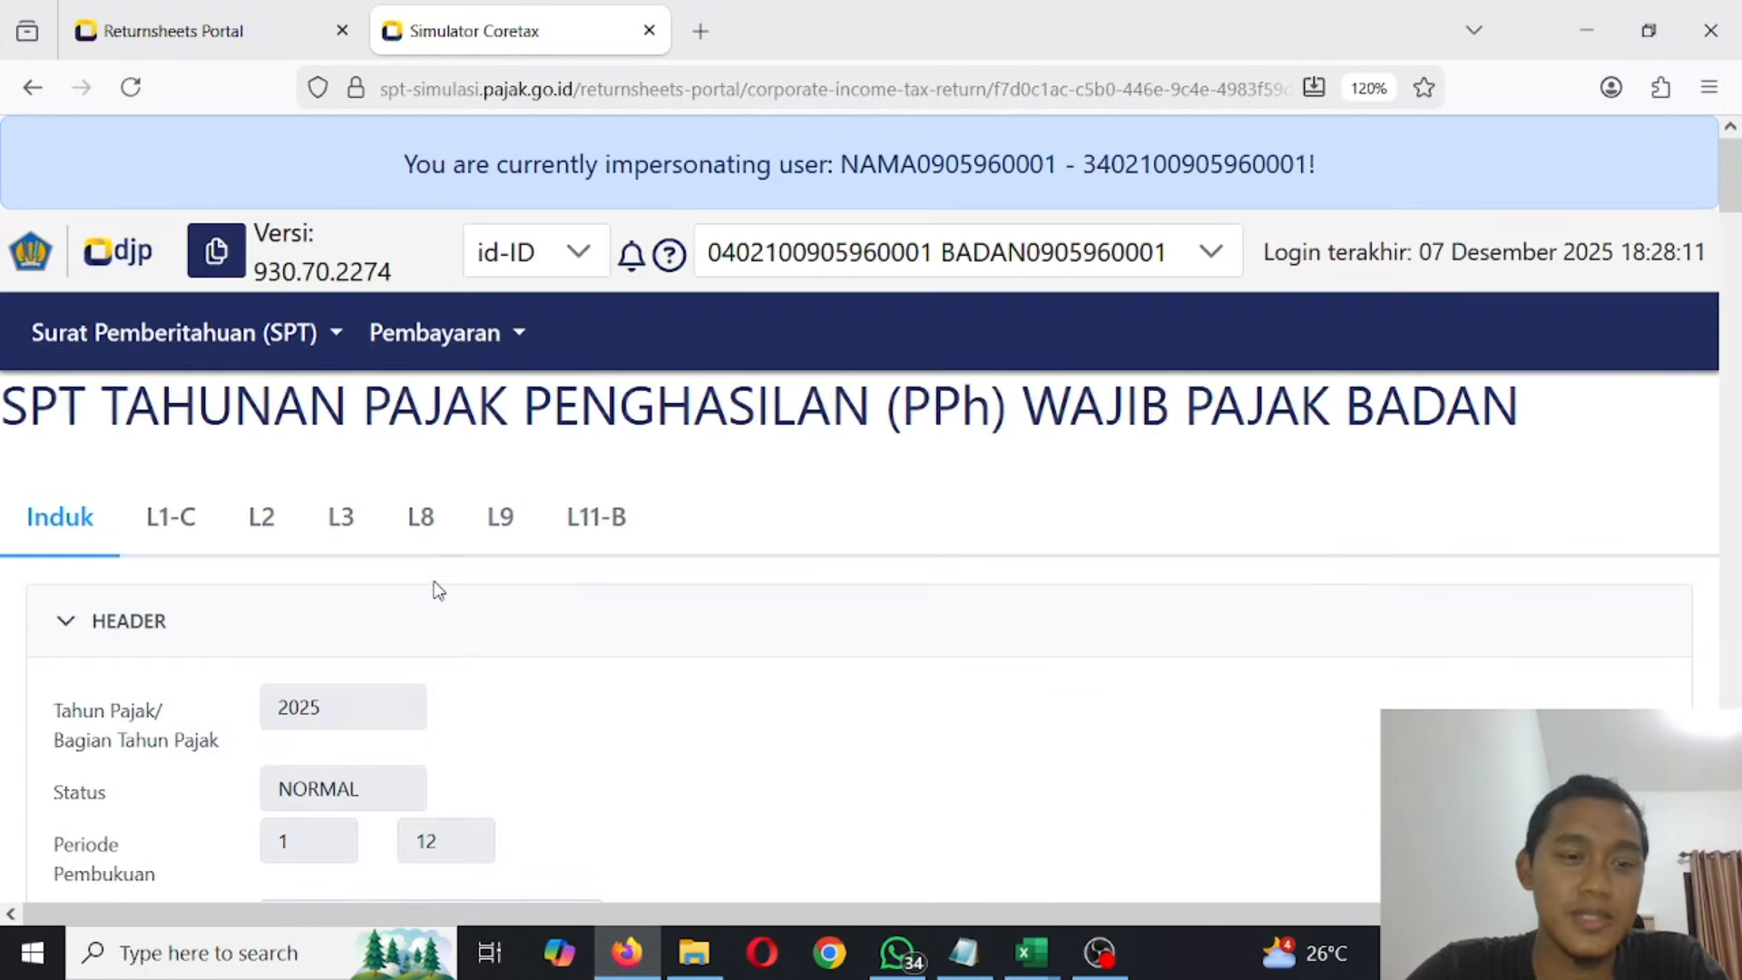
# - Open attachment L1-C and view the sales accounts in its Laporan Laba Rugi table
pyautogui.click(169, 517)
pyautogui.scroll(-3, 463, 530)
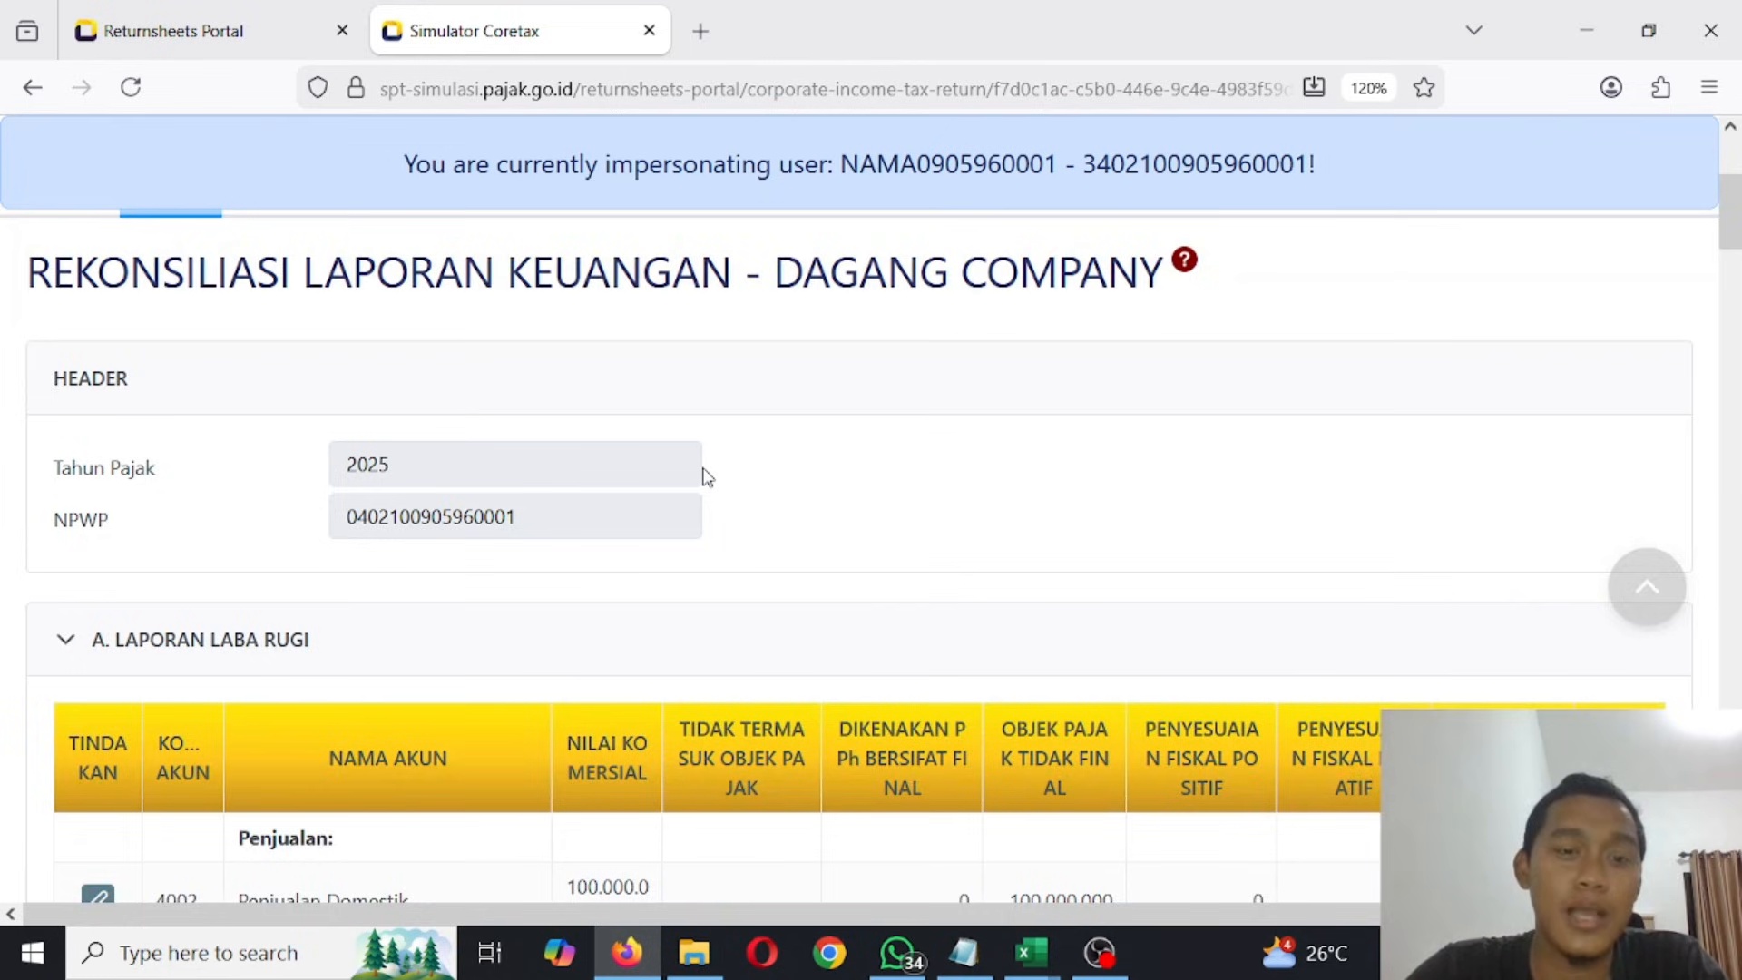
pyautogui.scroll(-5, 701, 466)
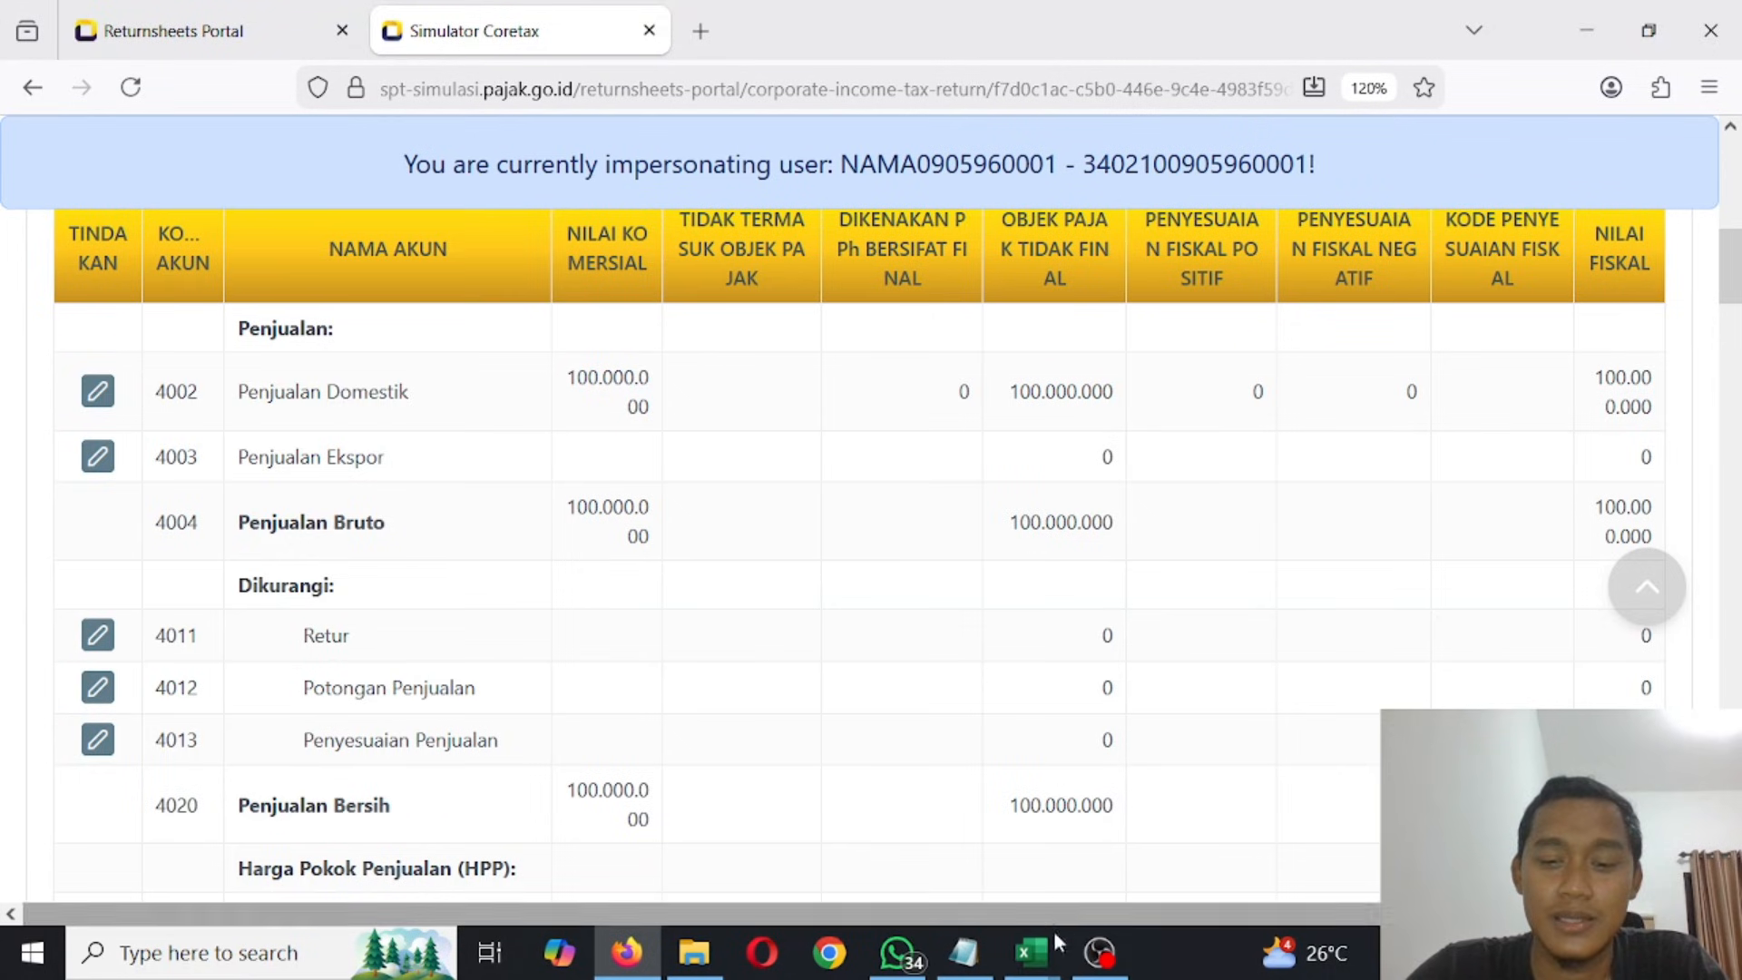
# - Switch to the UMKM PPh Final workbook in Excel and compare its LABA RUGI, KAS and LABA RUGI PAJAK sheets
pyautogui.moveTo(1034, 948)
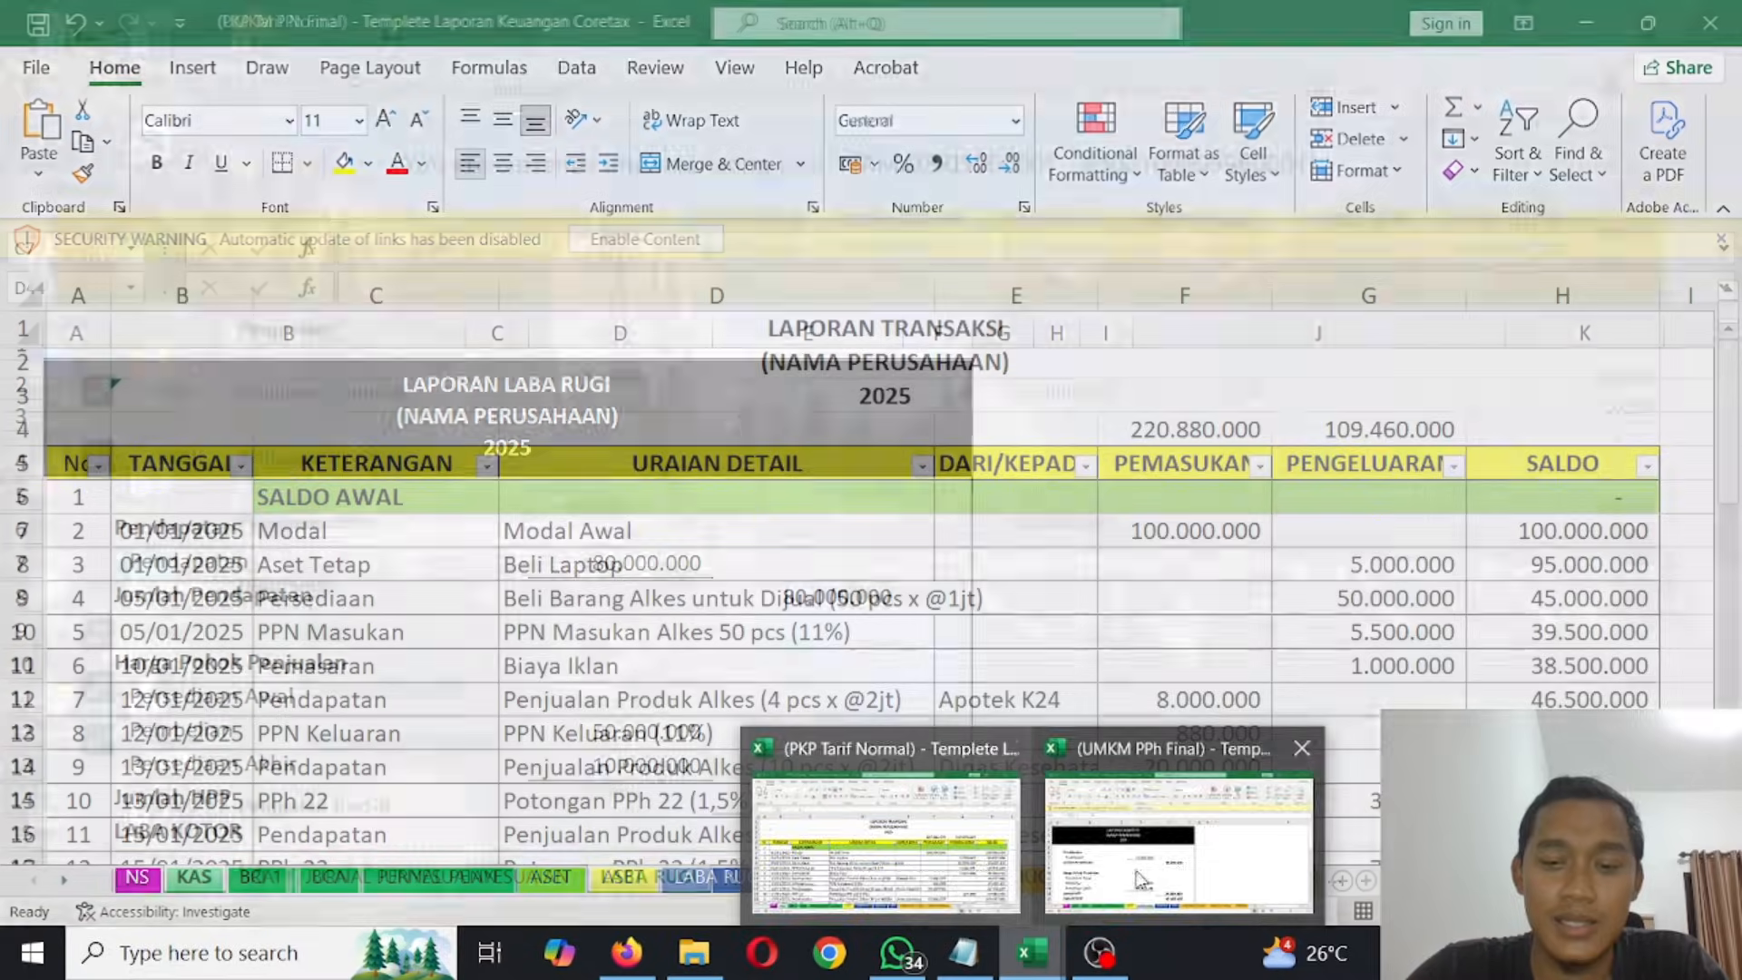
pyautogui.click(1140, 879)
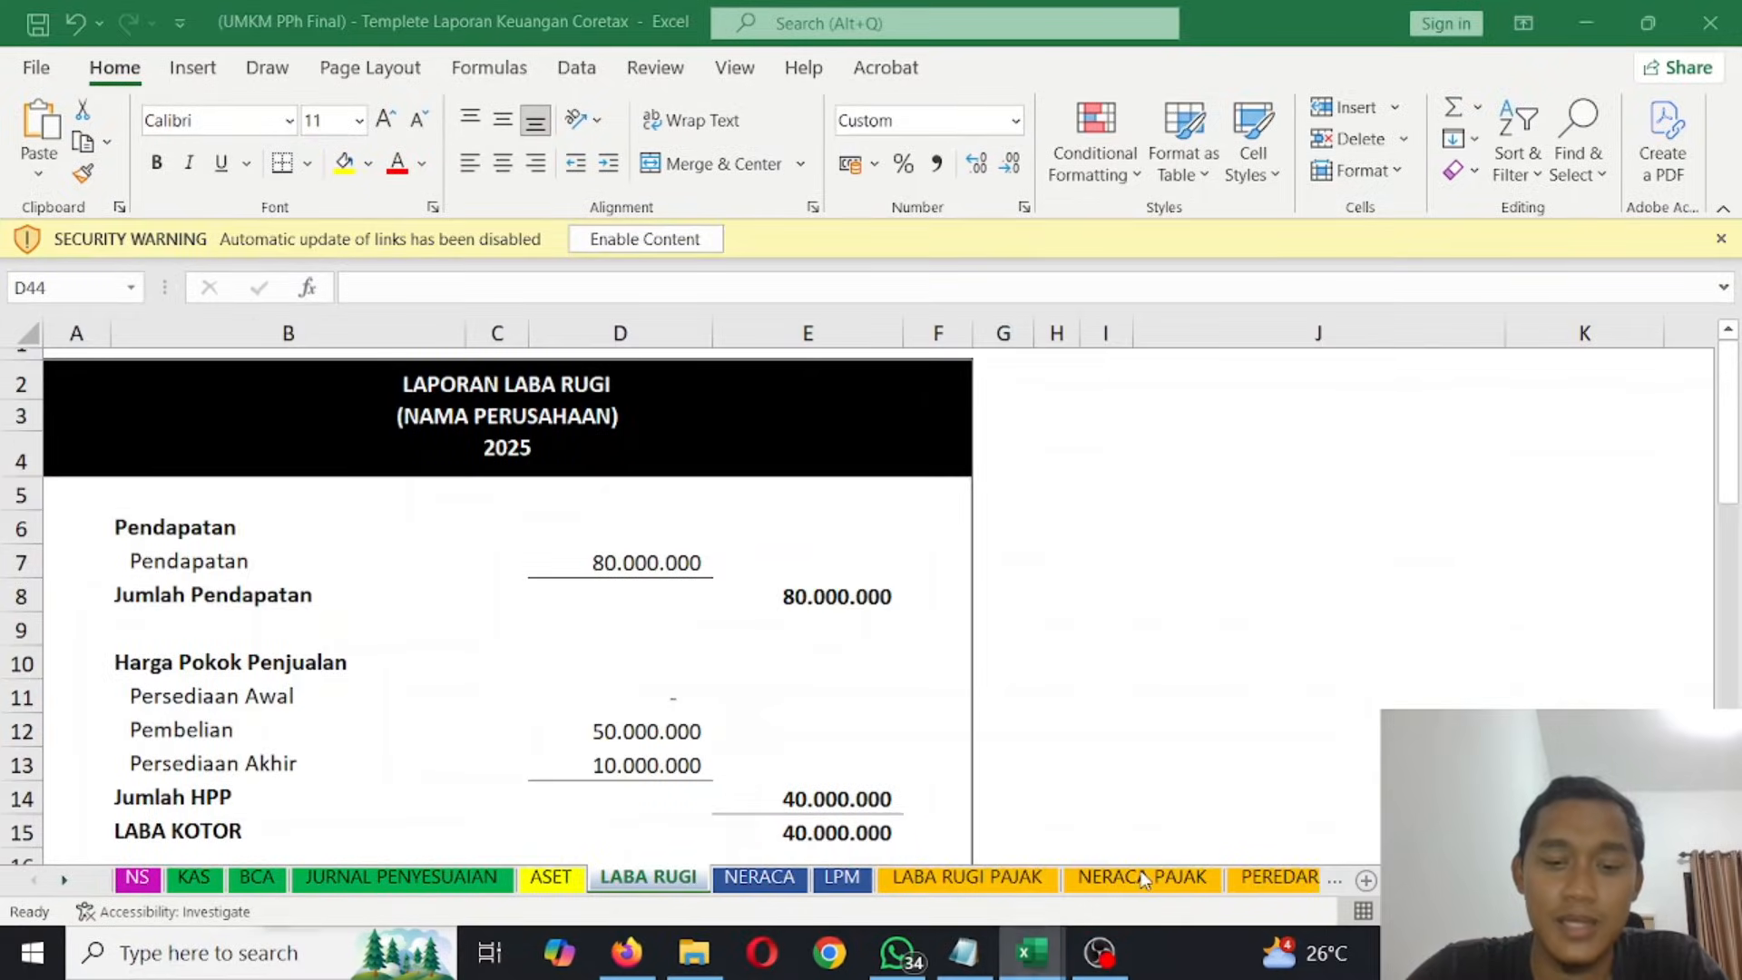
pyautogui.click(967, 878)
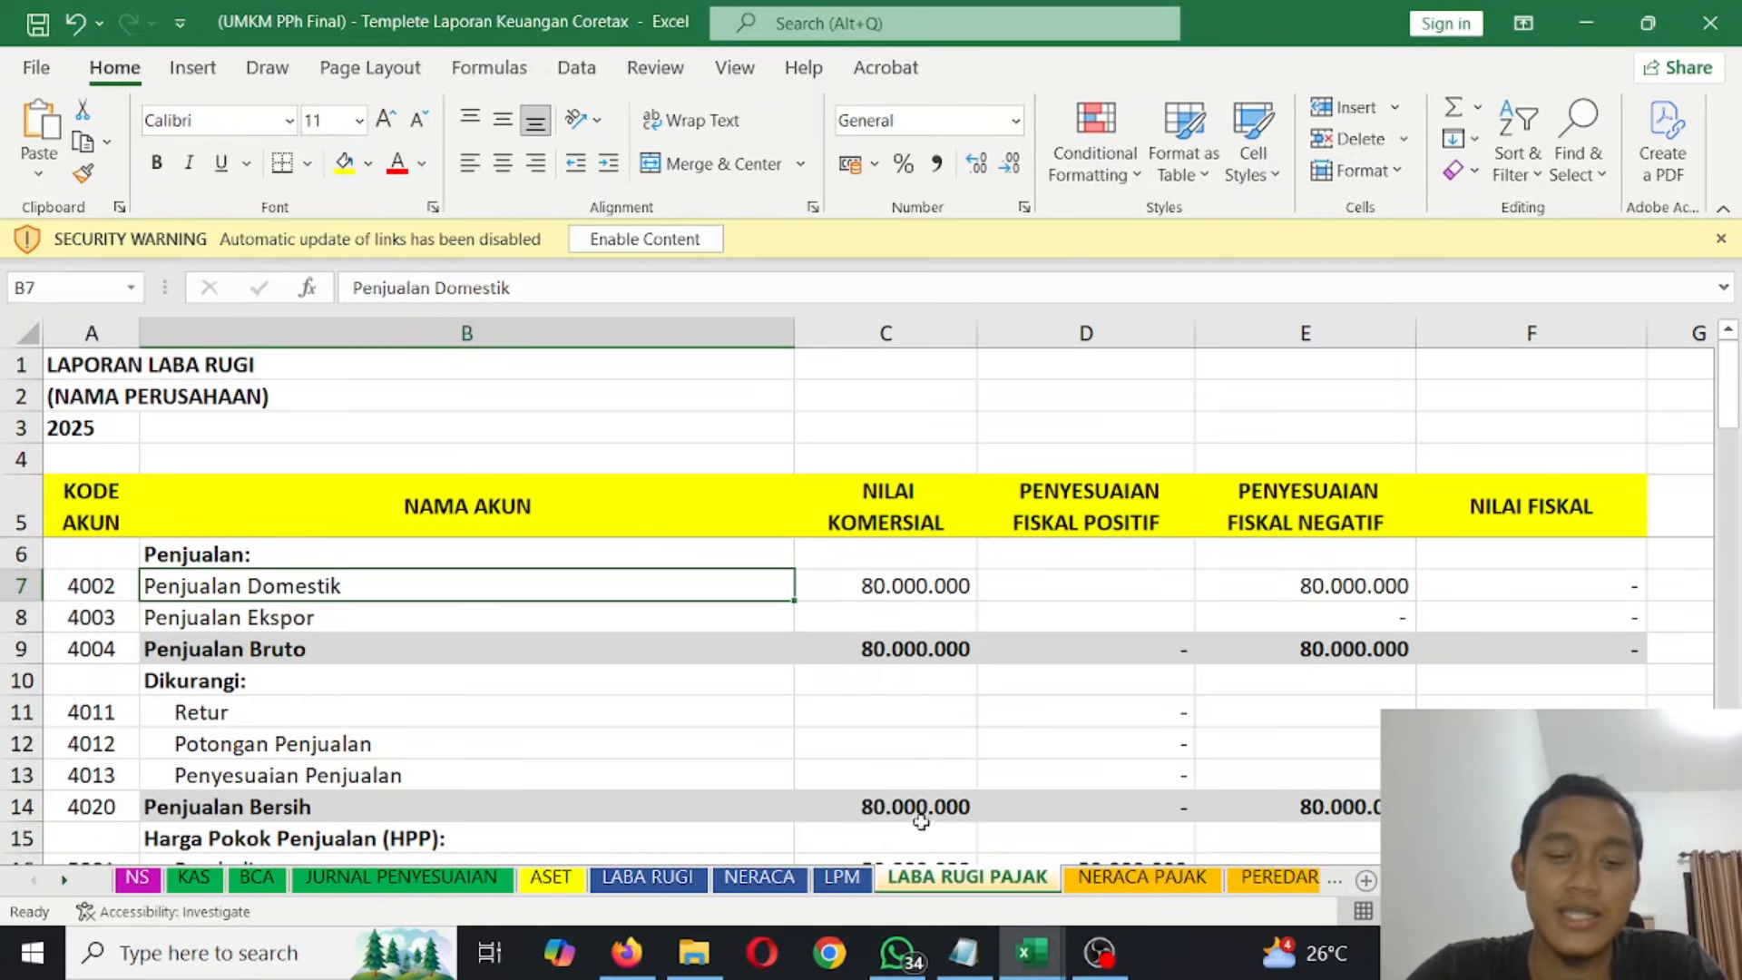
pyautogui.click(636, 886)
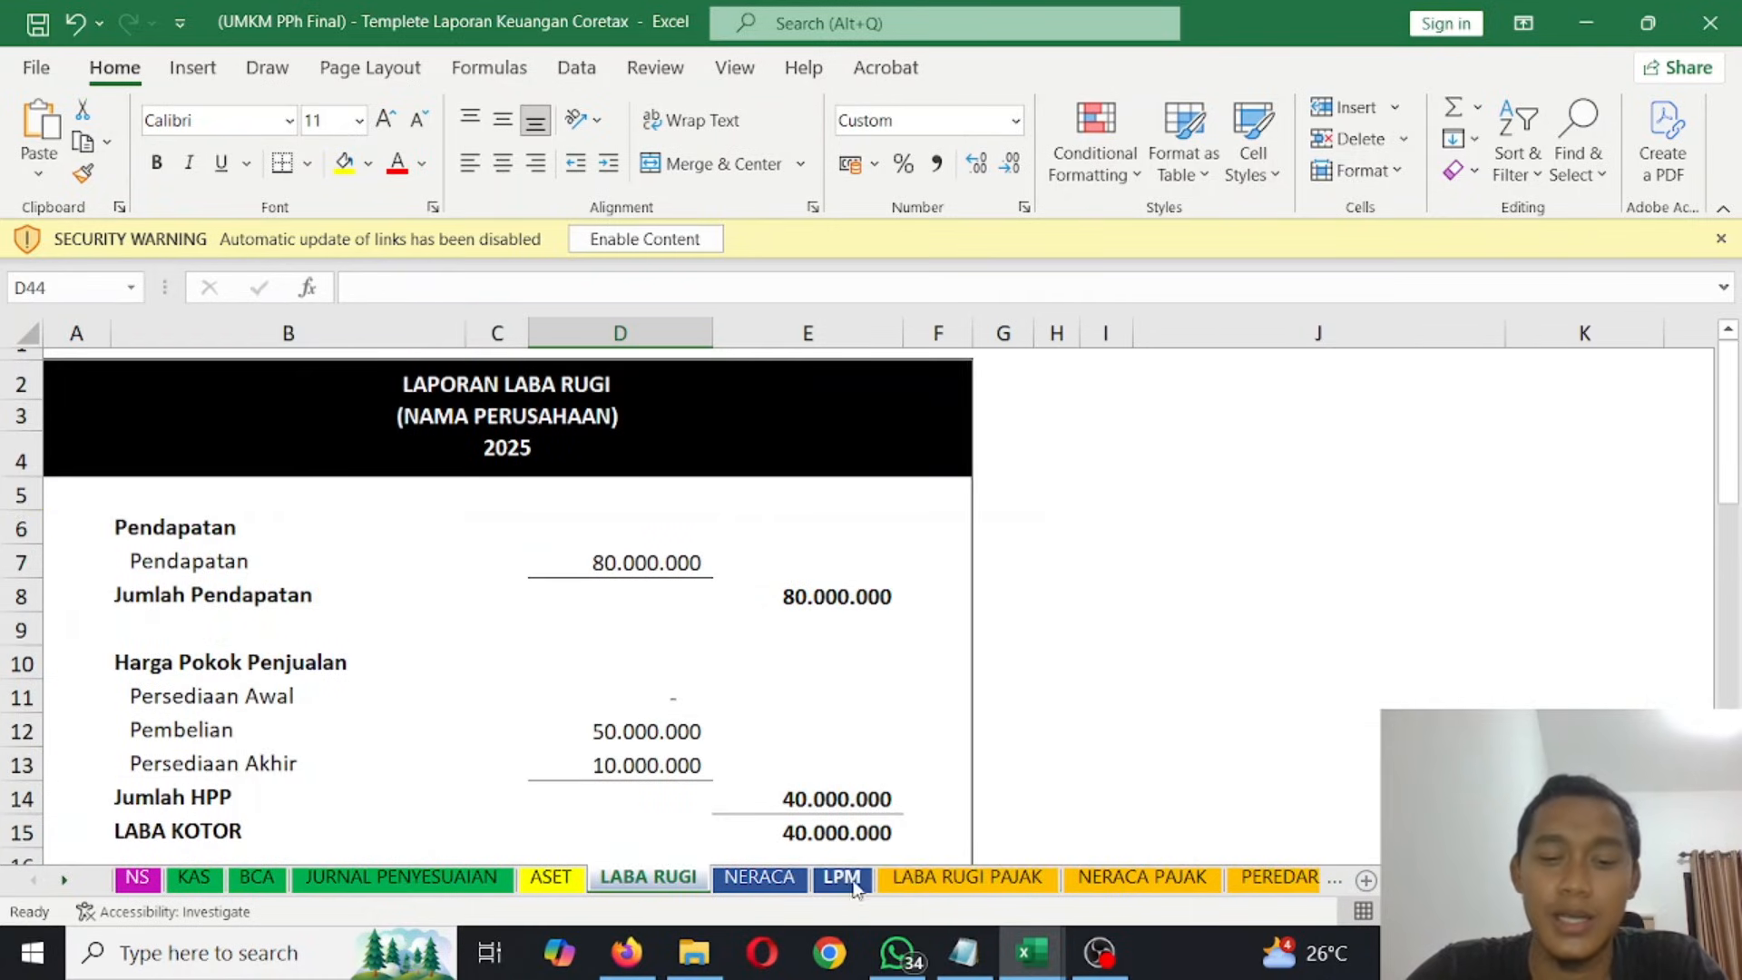
pyautogui.click(207, 882)
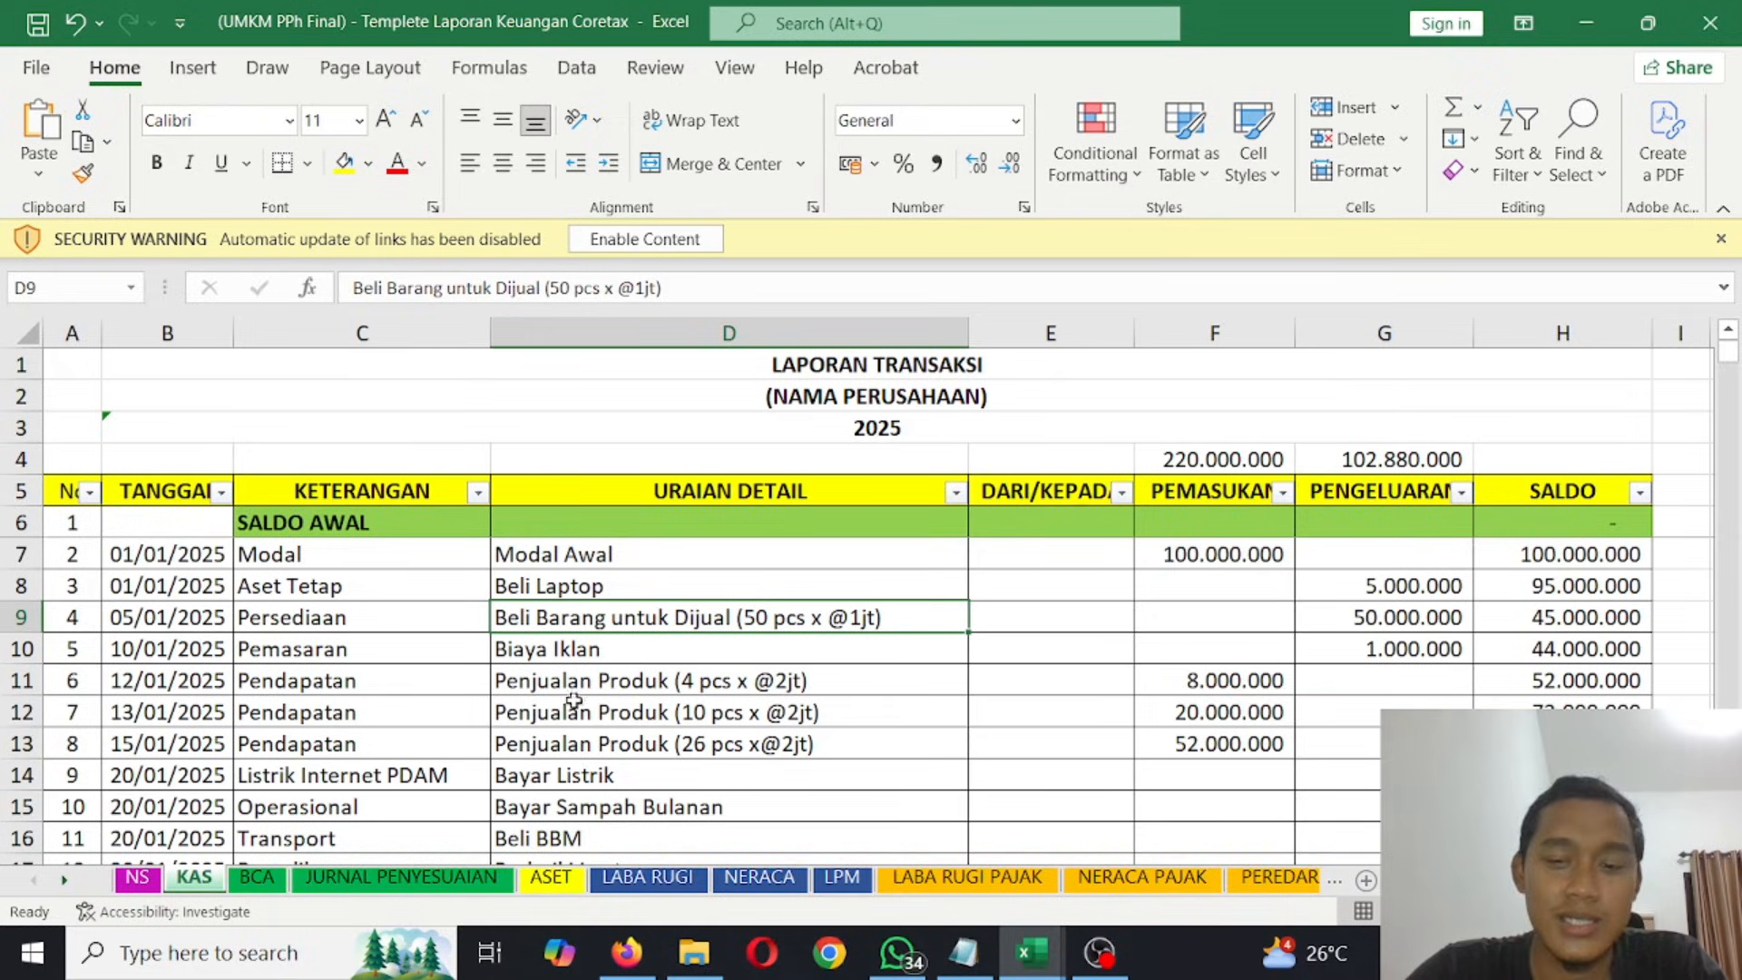
pyautogui.click(662, 887)
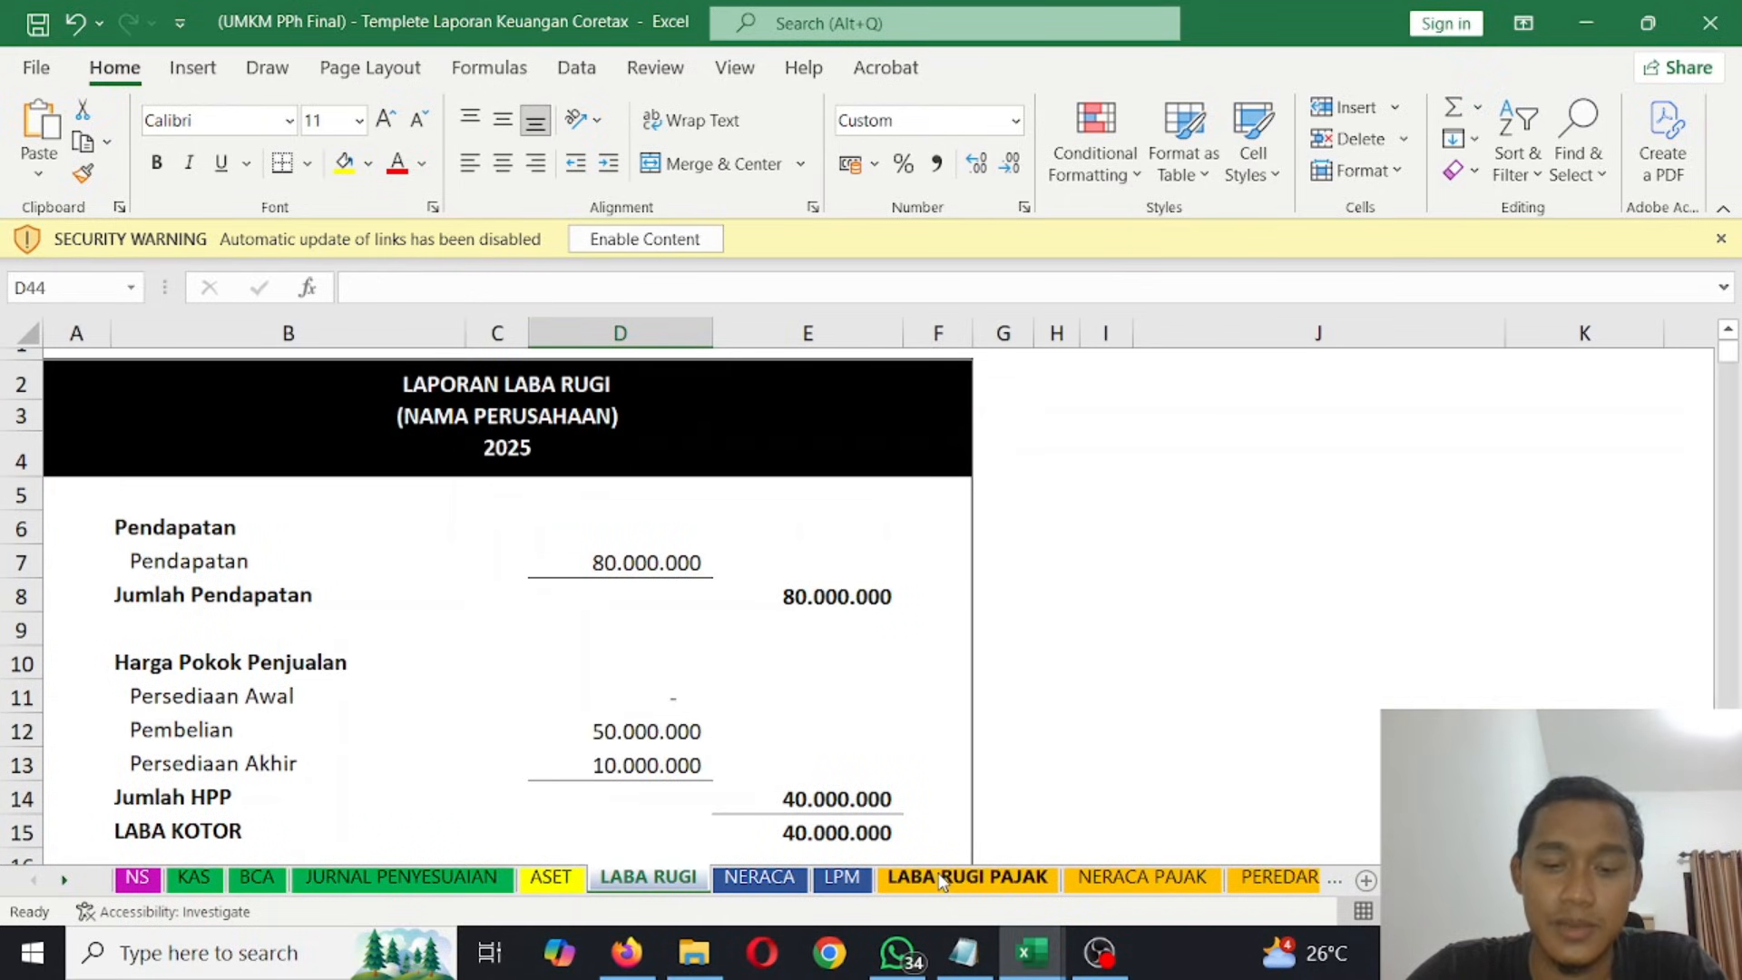
pyautogui.click(896, 884)
# - Examine the sales and deduction accounts on the LABA RUGI PAJAK sheet, including the commercial value of Penjualan Domestik
pyautogui.click(864, 580)
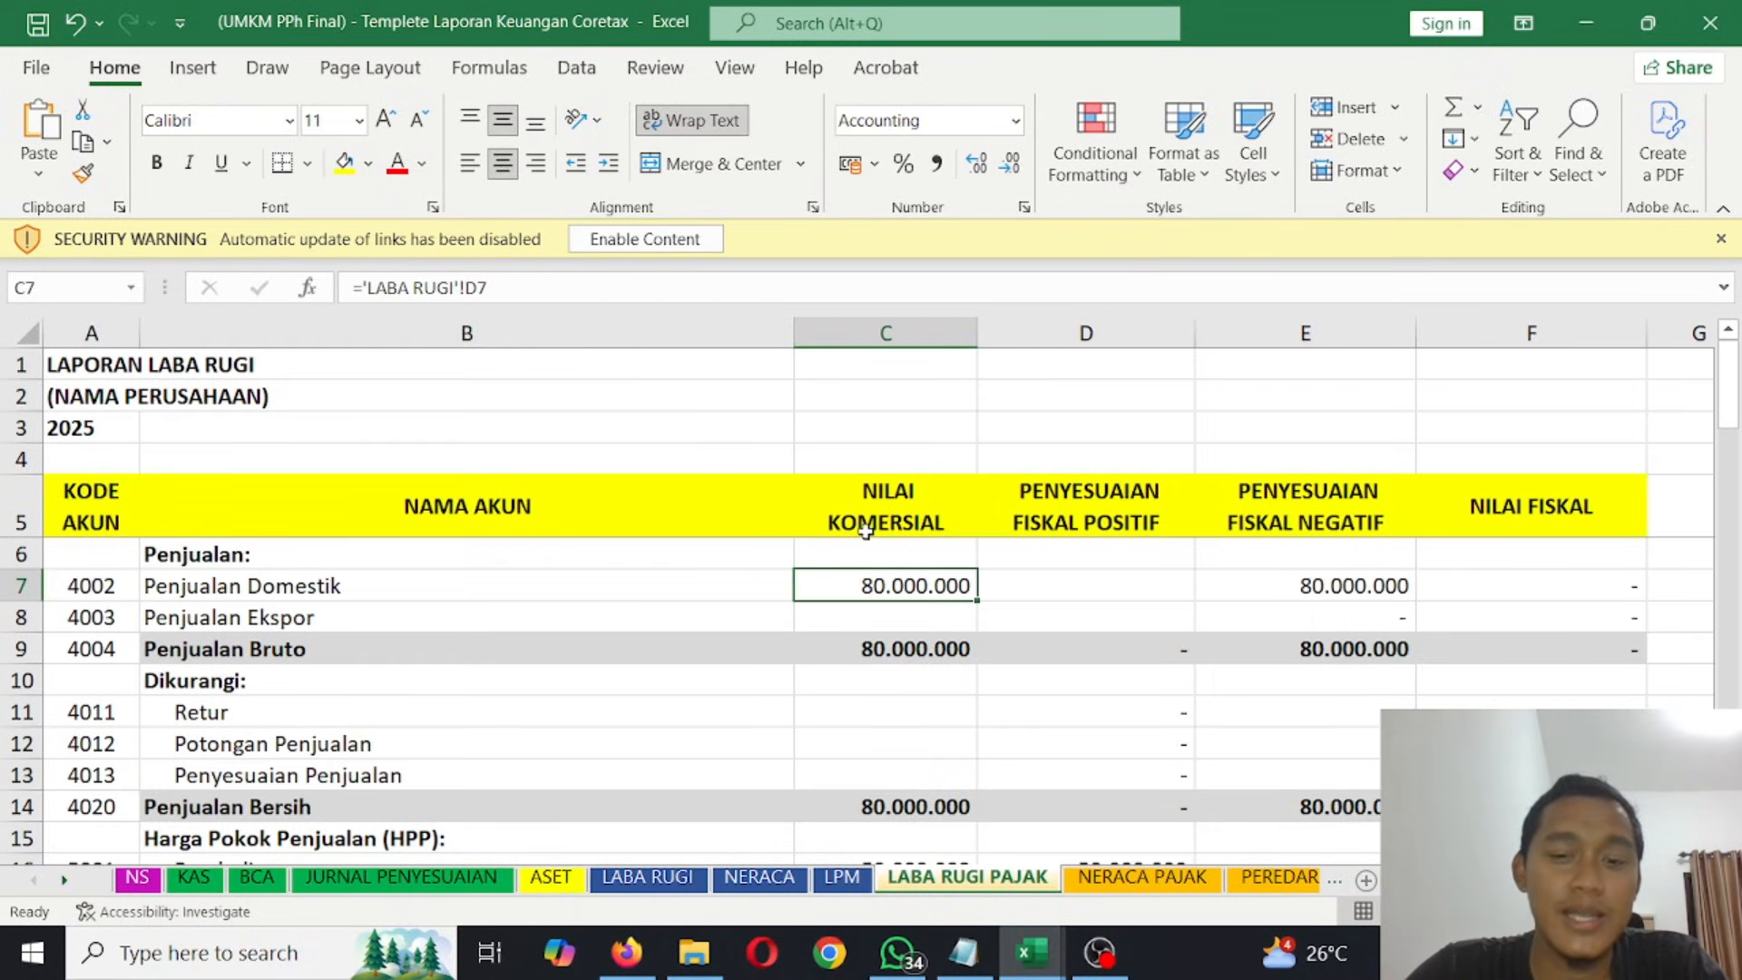
pyautogui.scroll(-1, 828, 553)
pyautogui.scroll(1, 825, 556)
pyautogui.click(523, 582)
pyautogui.click(887, 581)
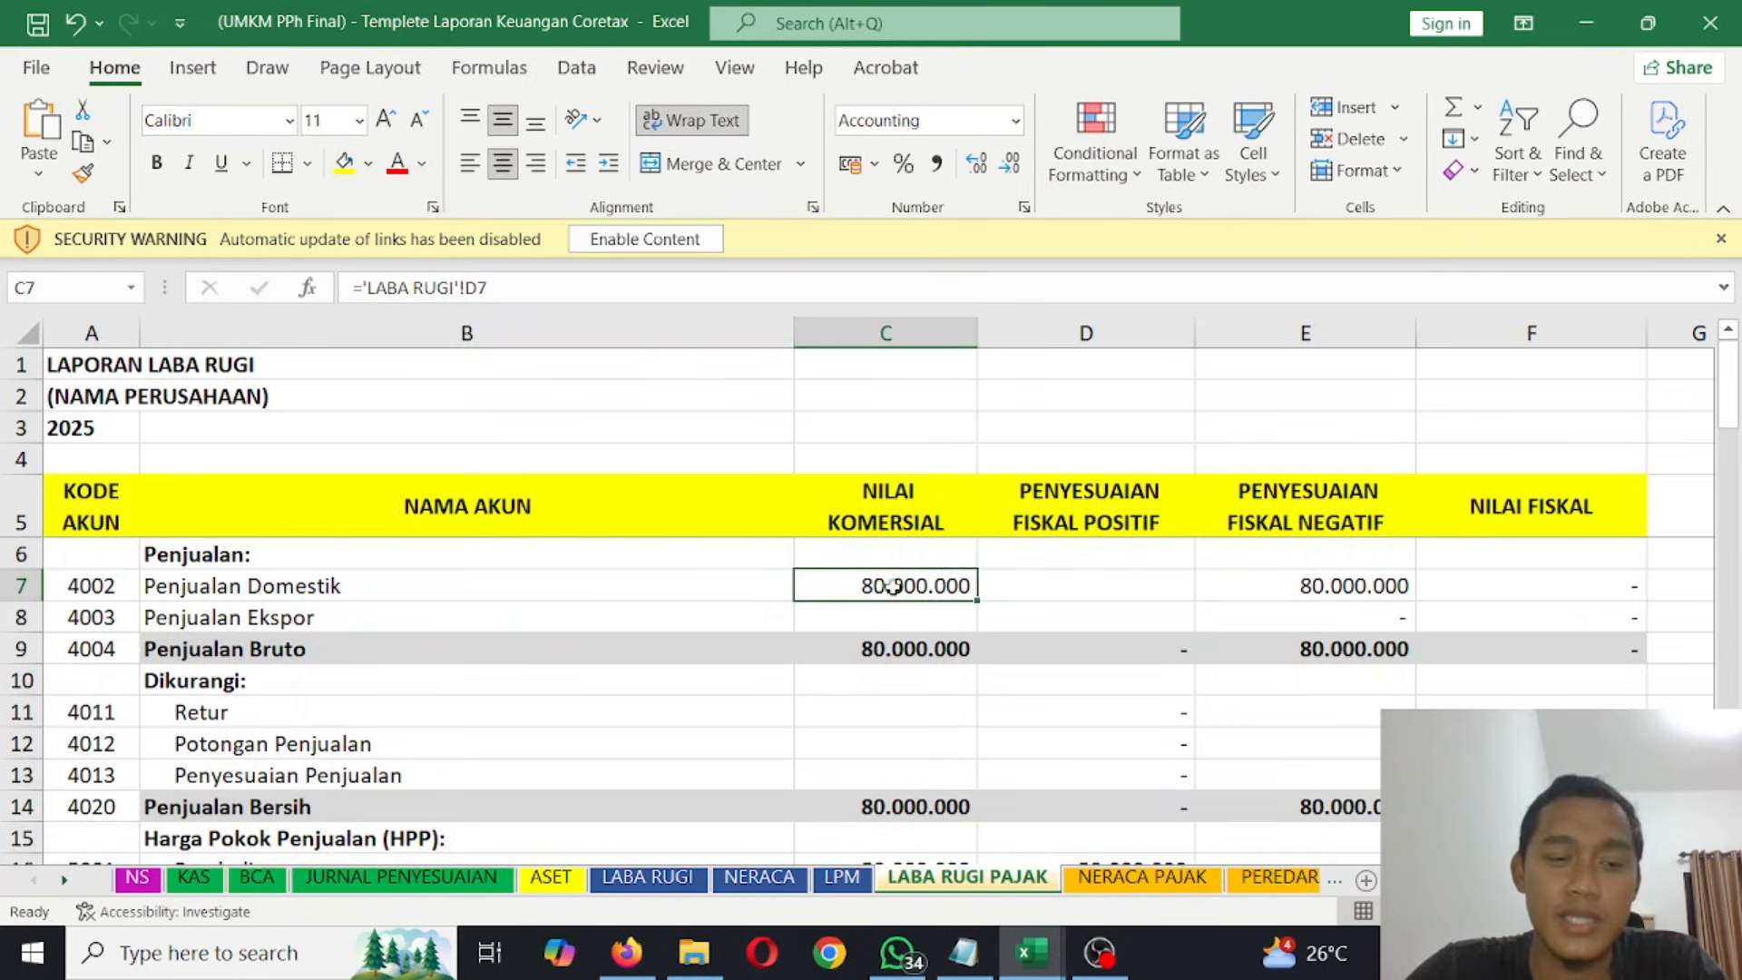
pyautogui.click(377, 642)
pyautogui.click(347, 620)
pyautogui.click(356, 707)
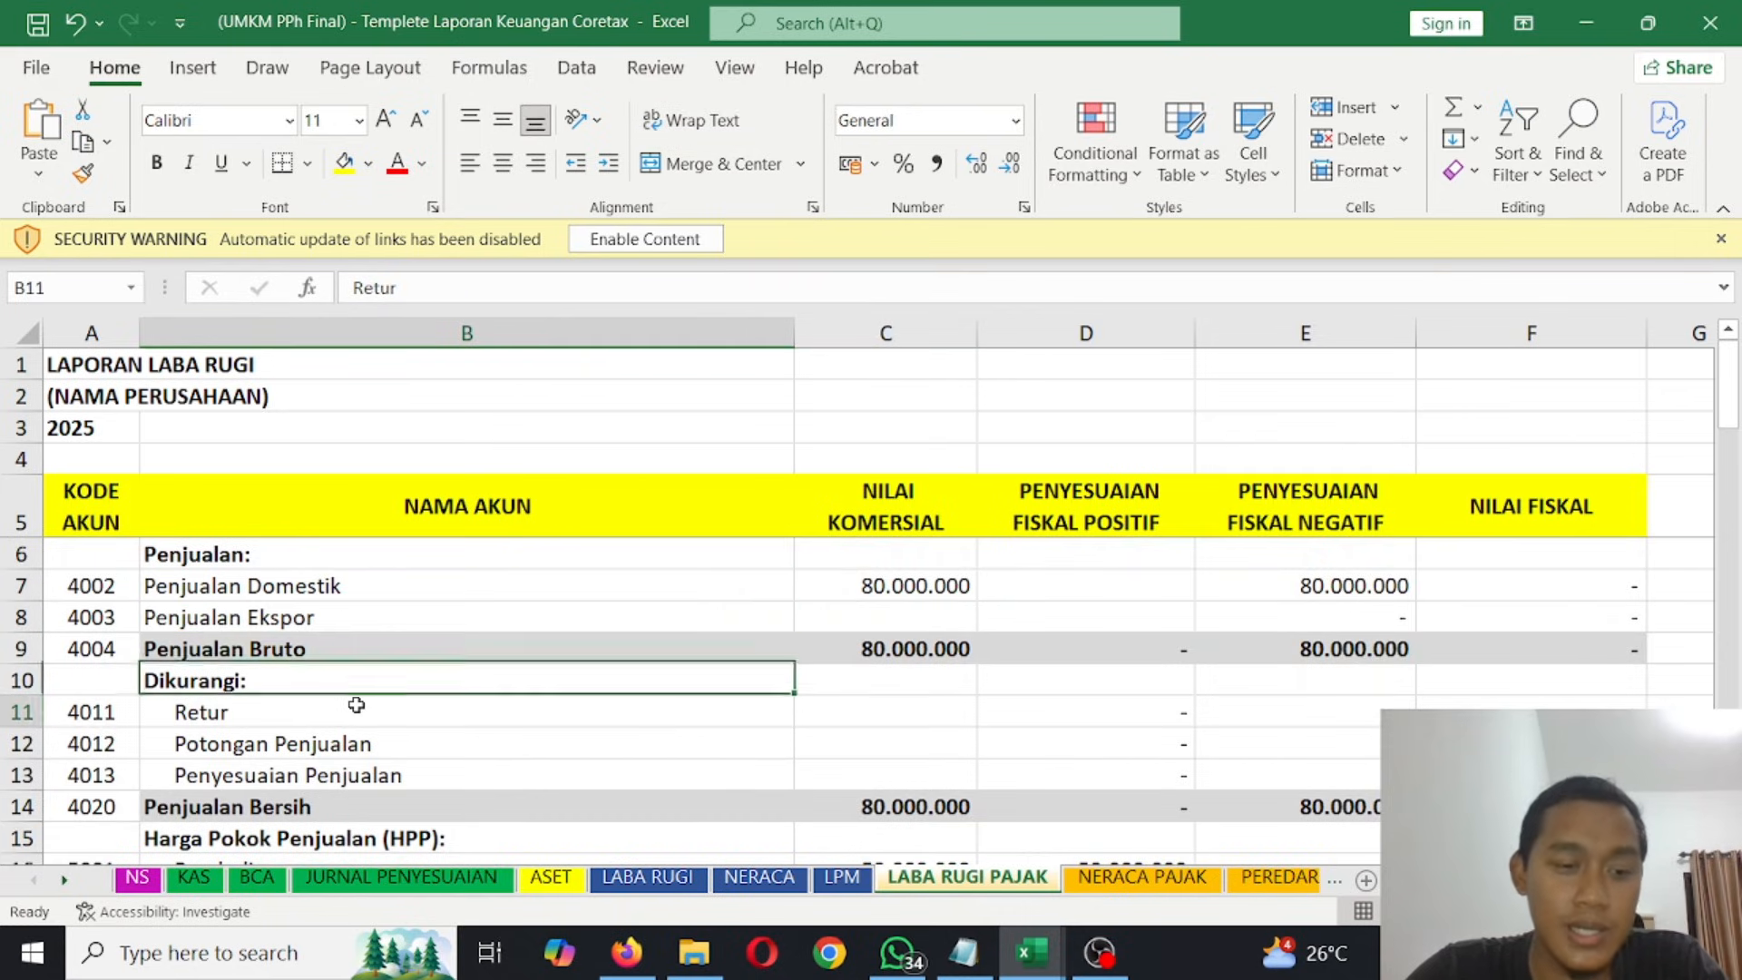
pyautogui.scroll(-3, 354, 558)
pyautogui.scroll(3, 354, 561)
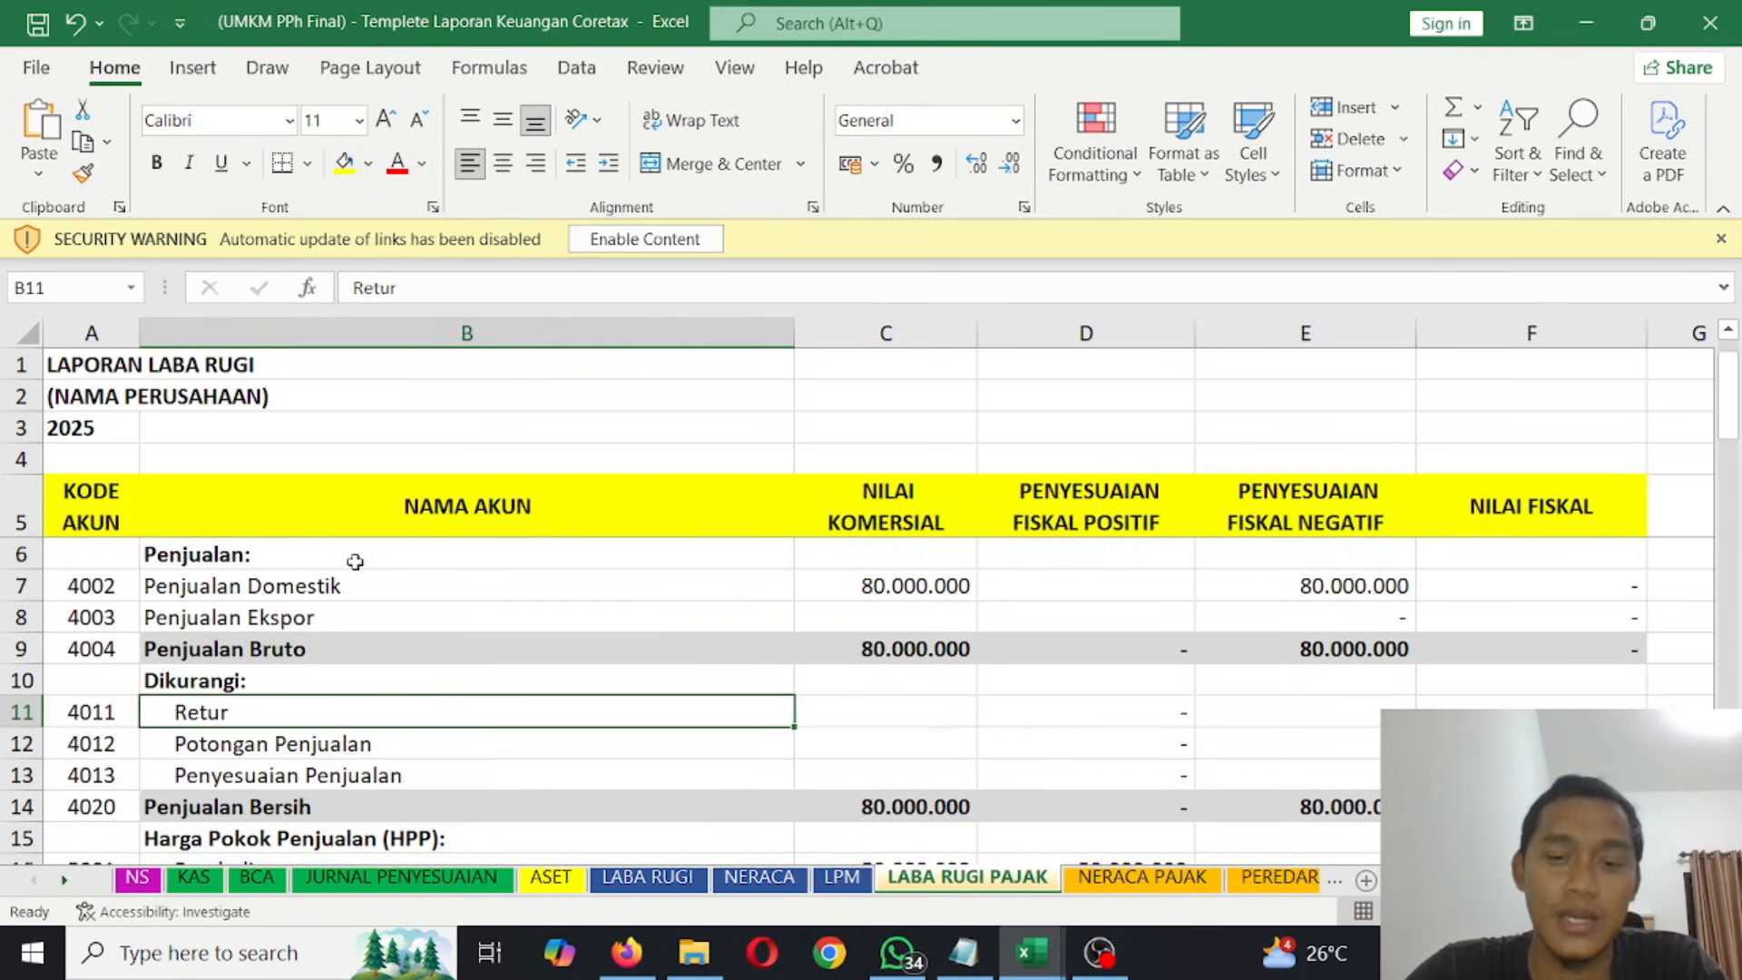
pyautogui.click(858, 585)
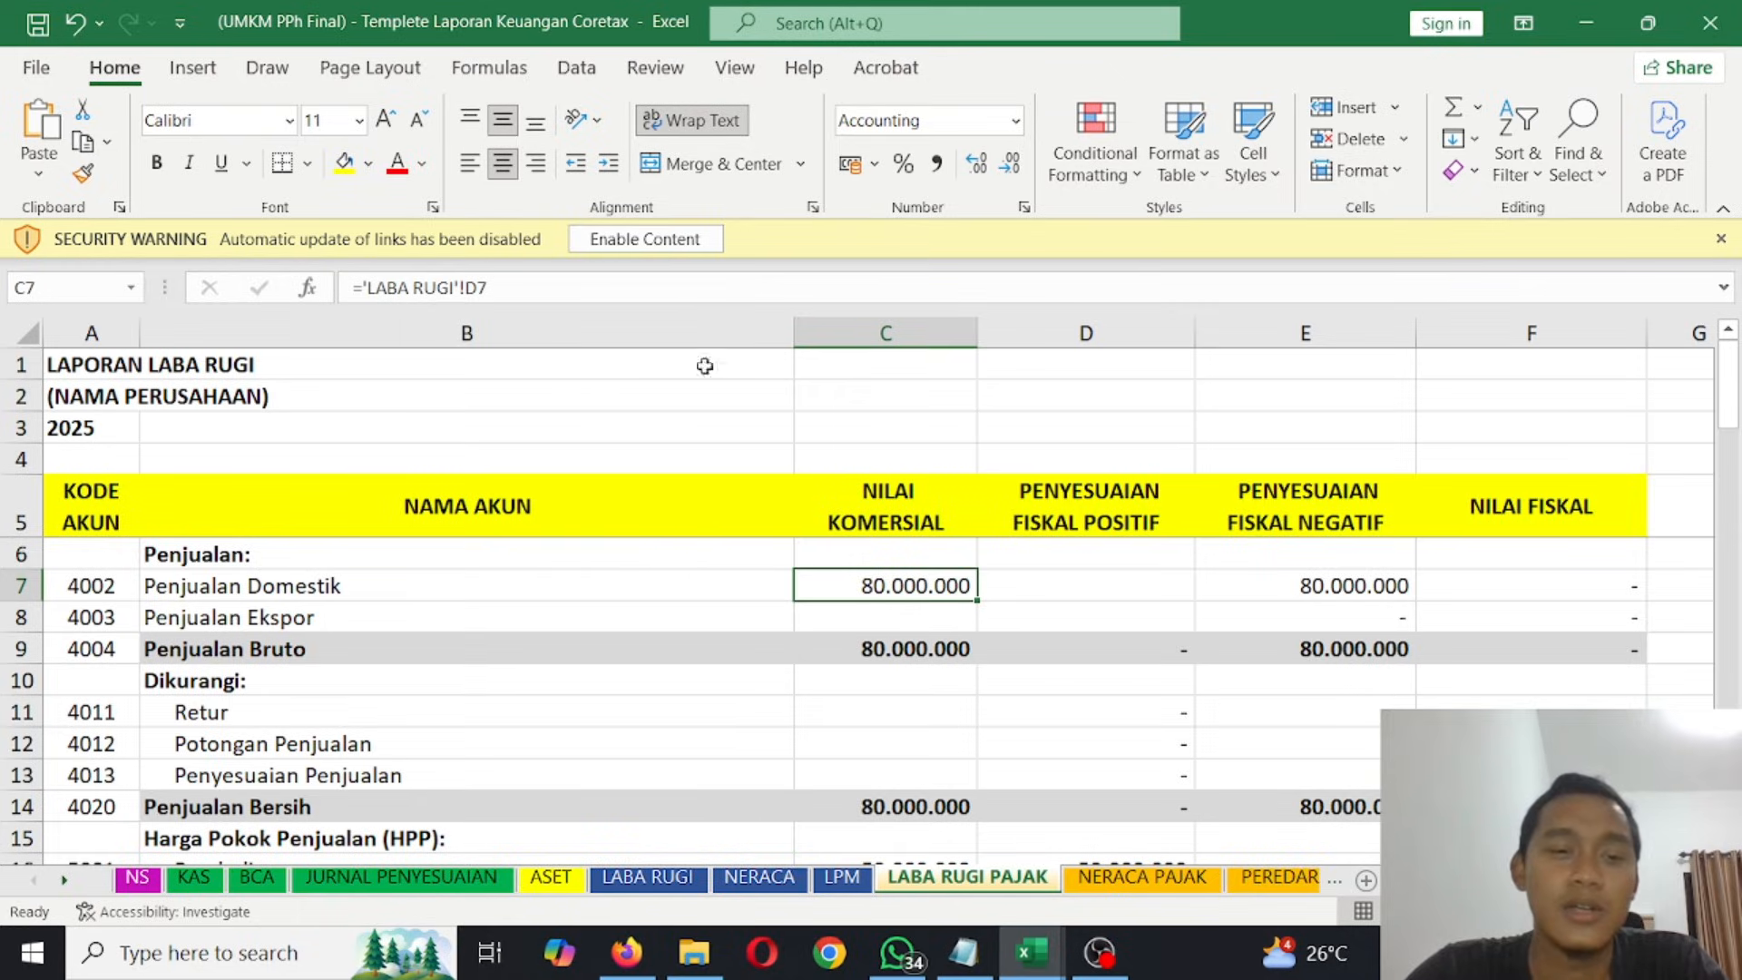
# - Return to the Coretax simulator in Firefox and review L1-C's profit and loss accounts and balance sheet through Jumlah Aset
pyautogui.click(627, 952)
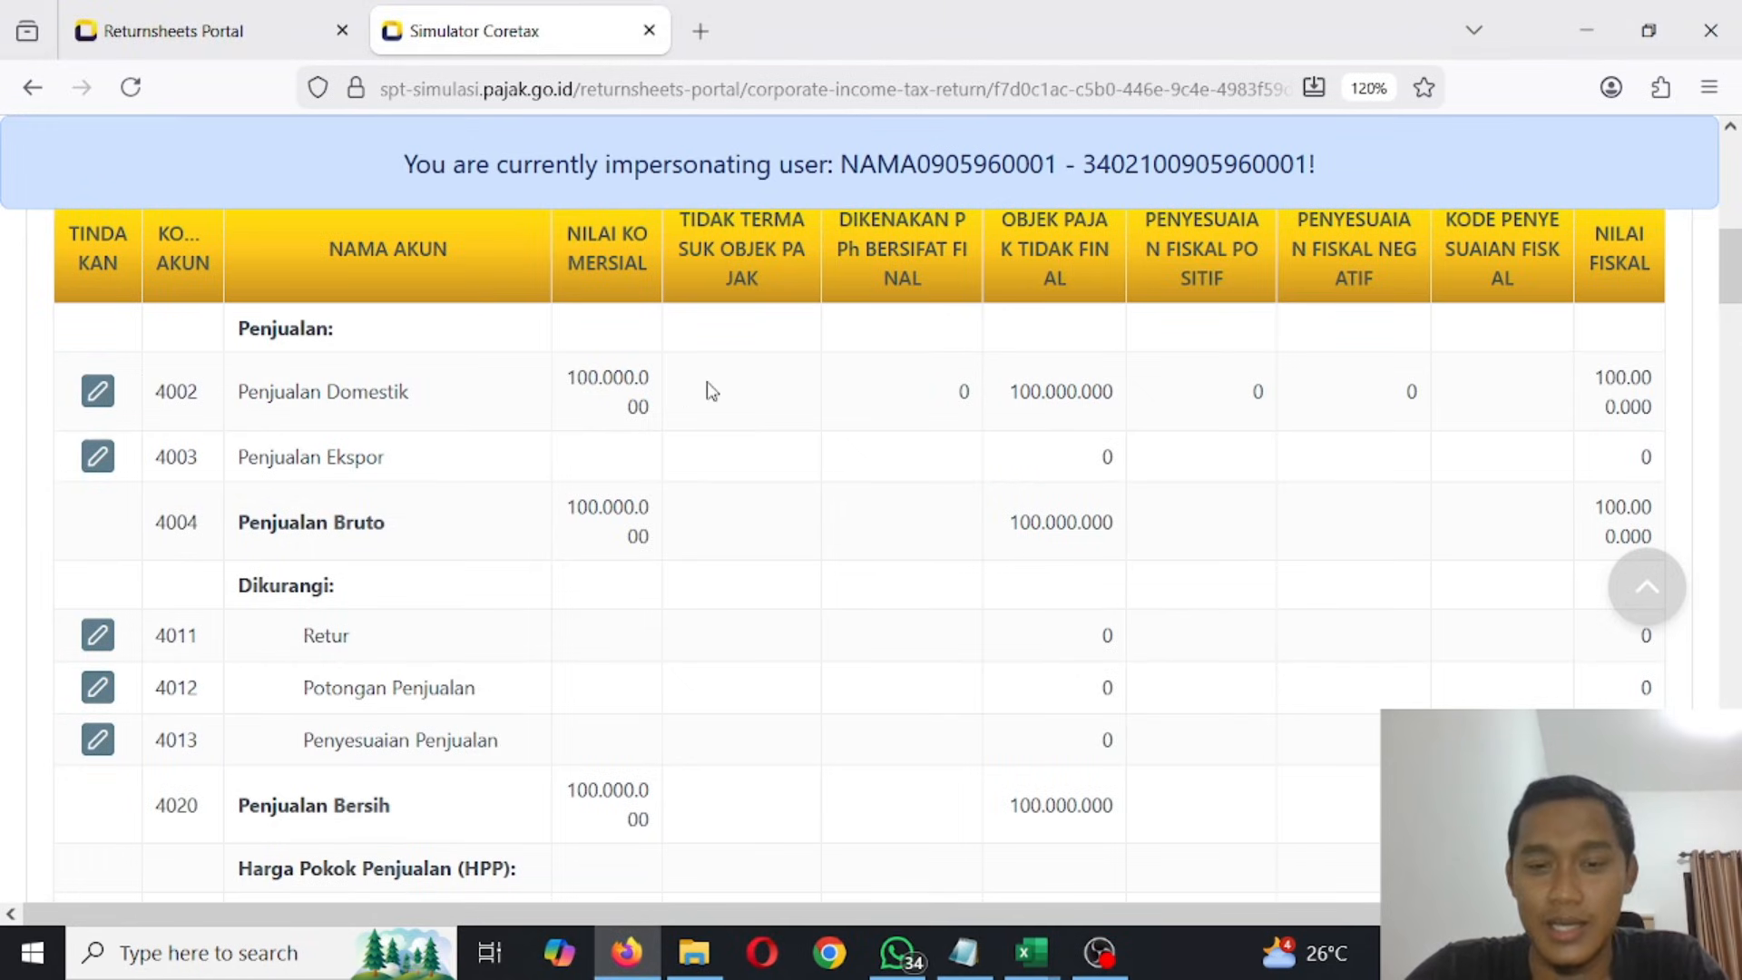
pyautogui.scroll(-3, 605, 438)
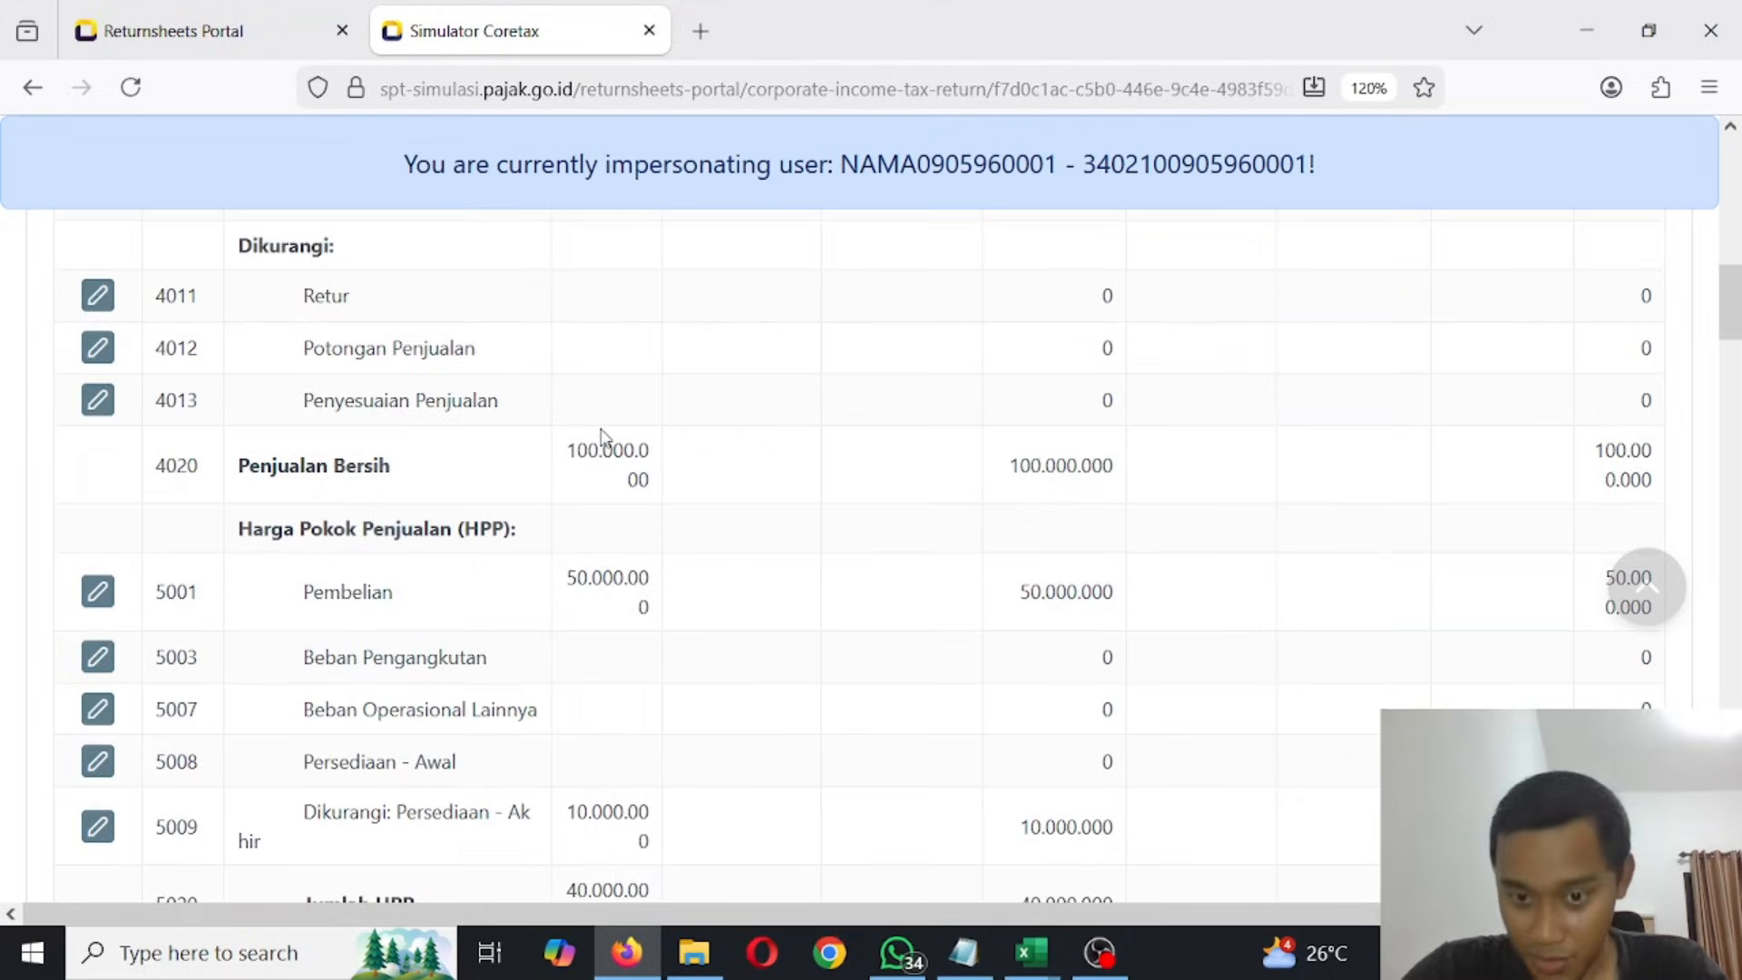
pyautogui.scroll(-10, 605, 438)
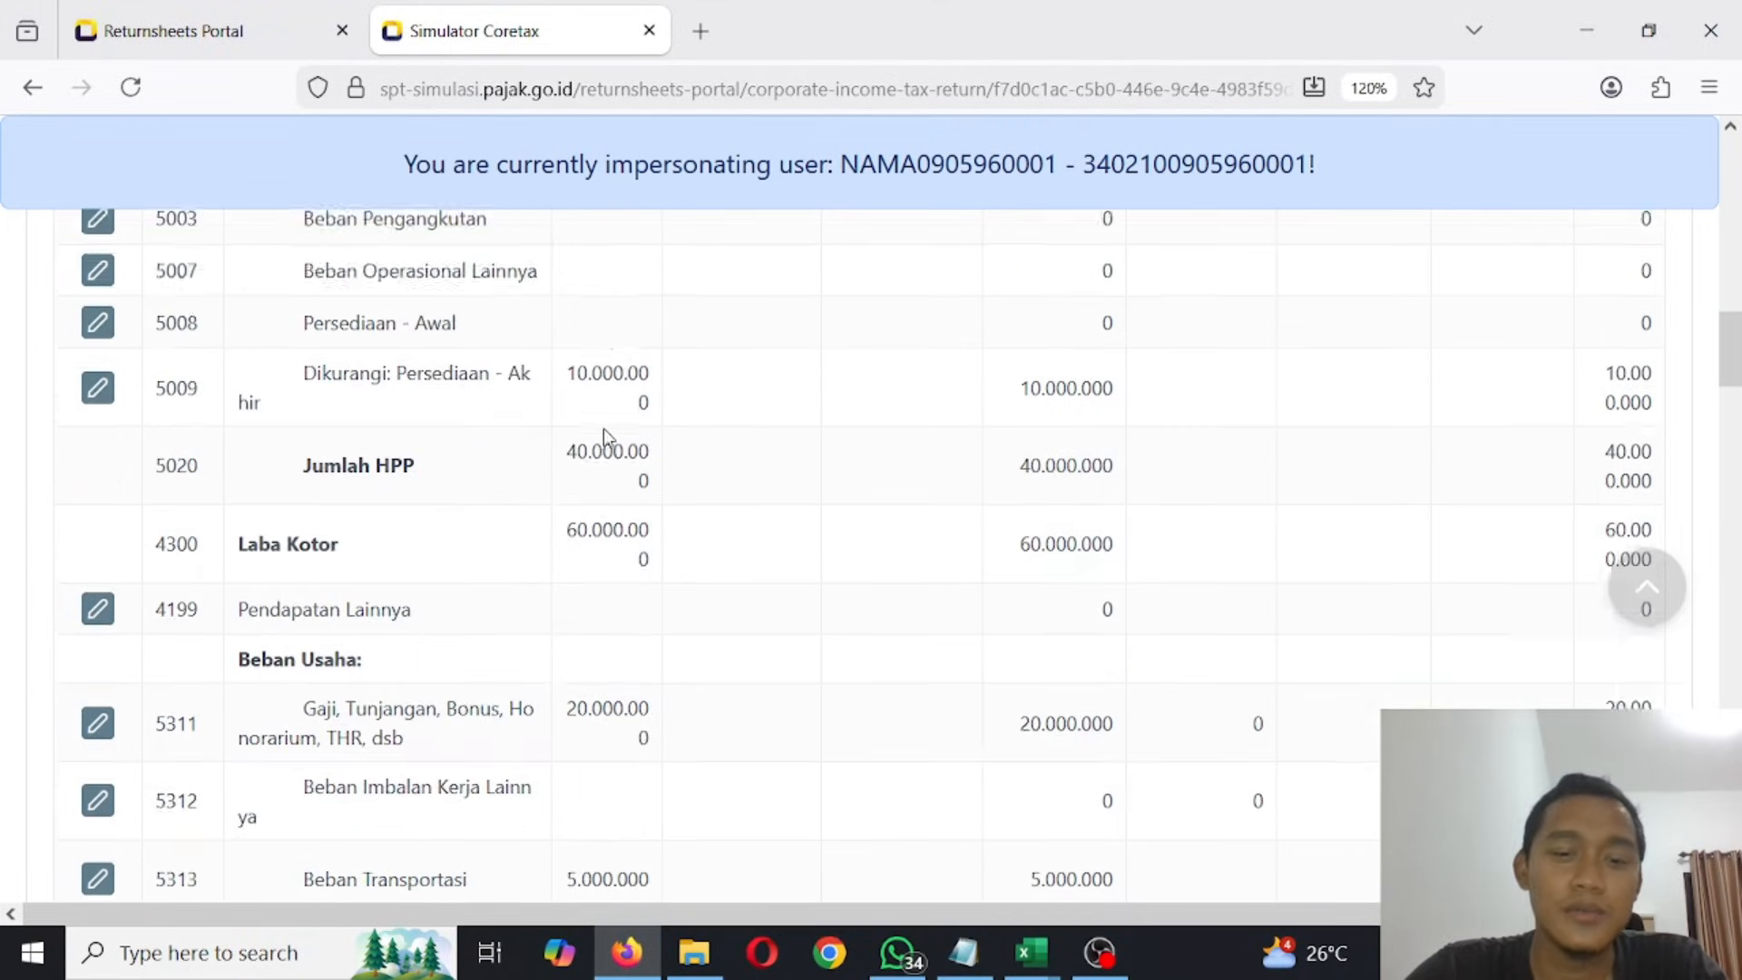
pyautogui.scroll(-15, 605, 438)
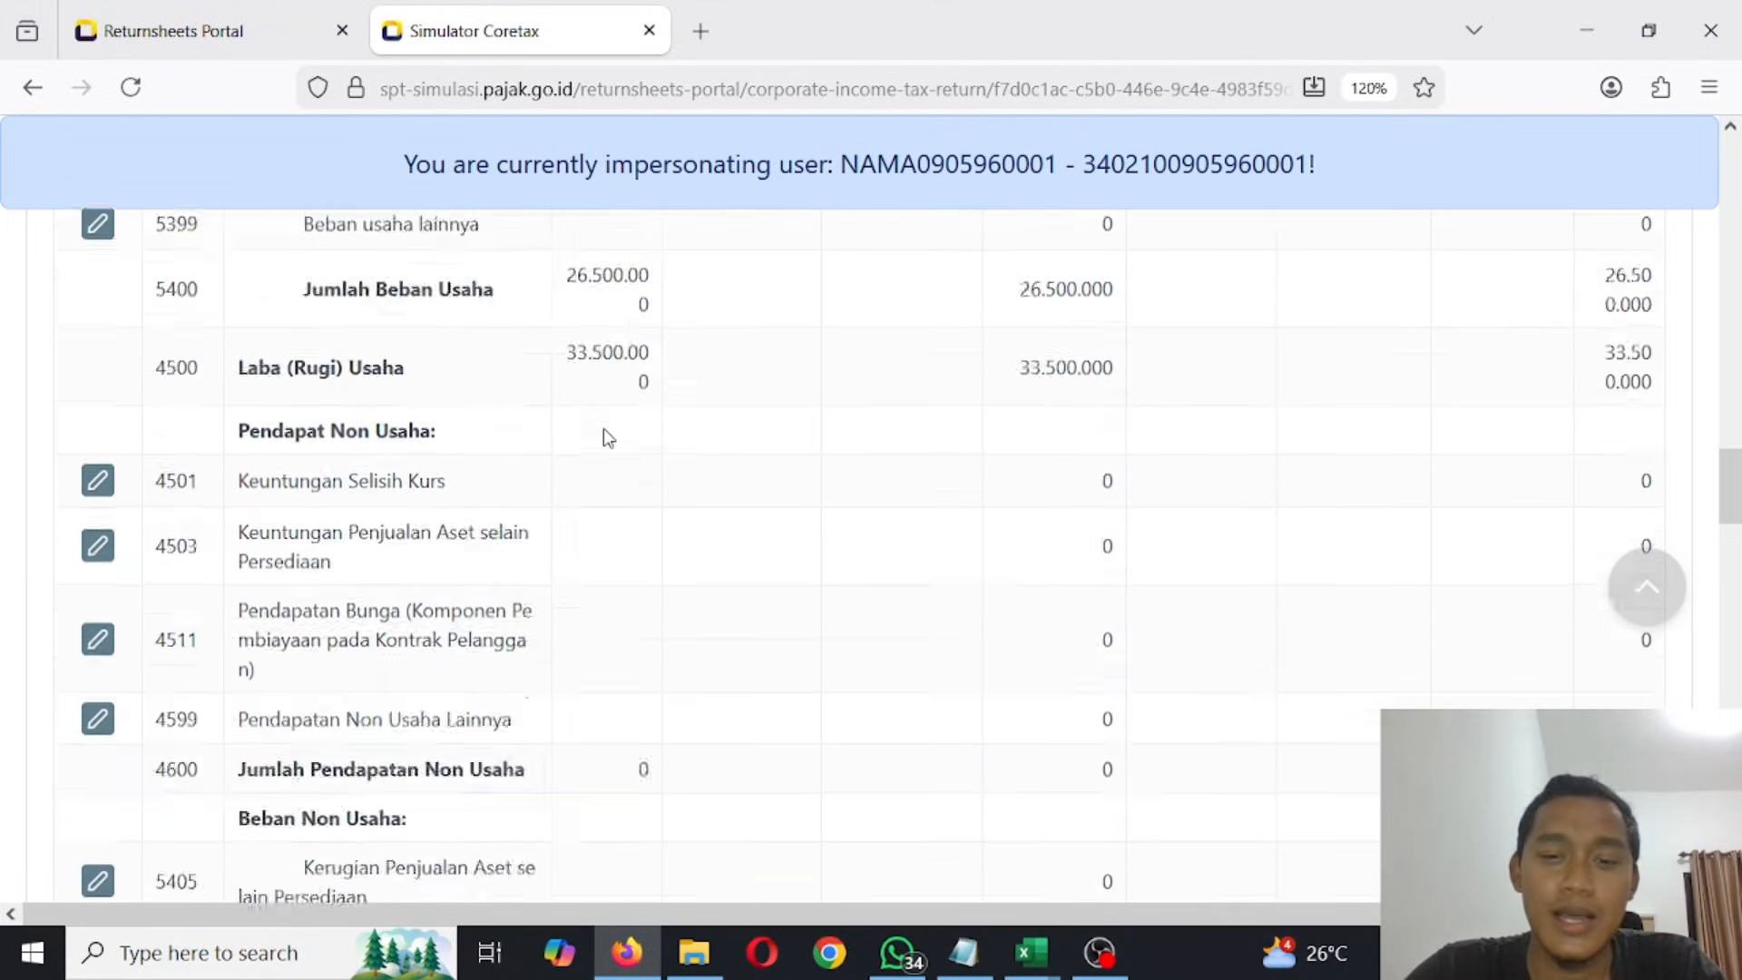
pyautogui.scroll(-6, 605, 438)
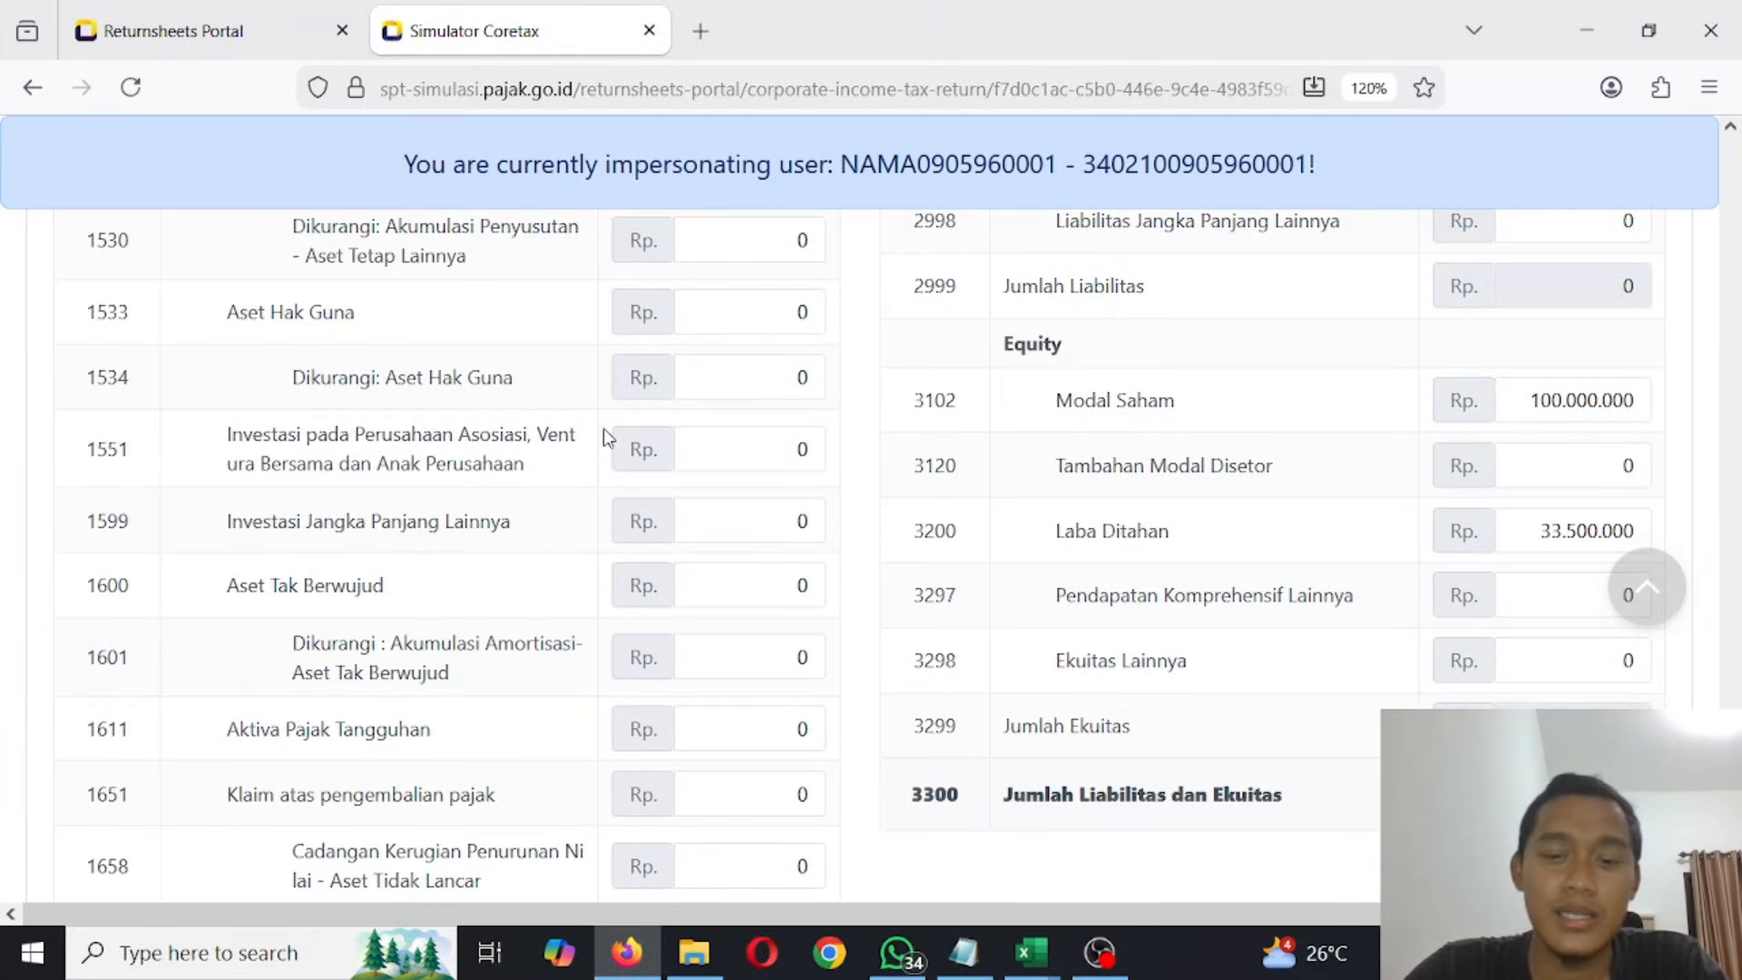
pyautogui.scroll(-6, 603, 428)
pyautogui.scroll(3, 602, 428)
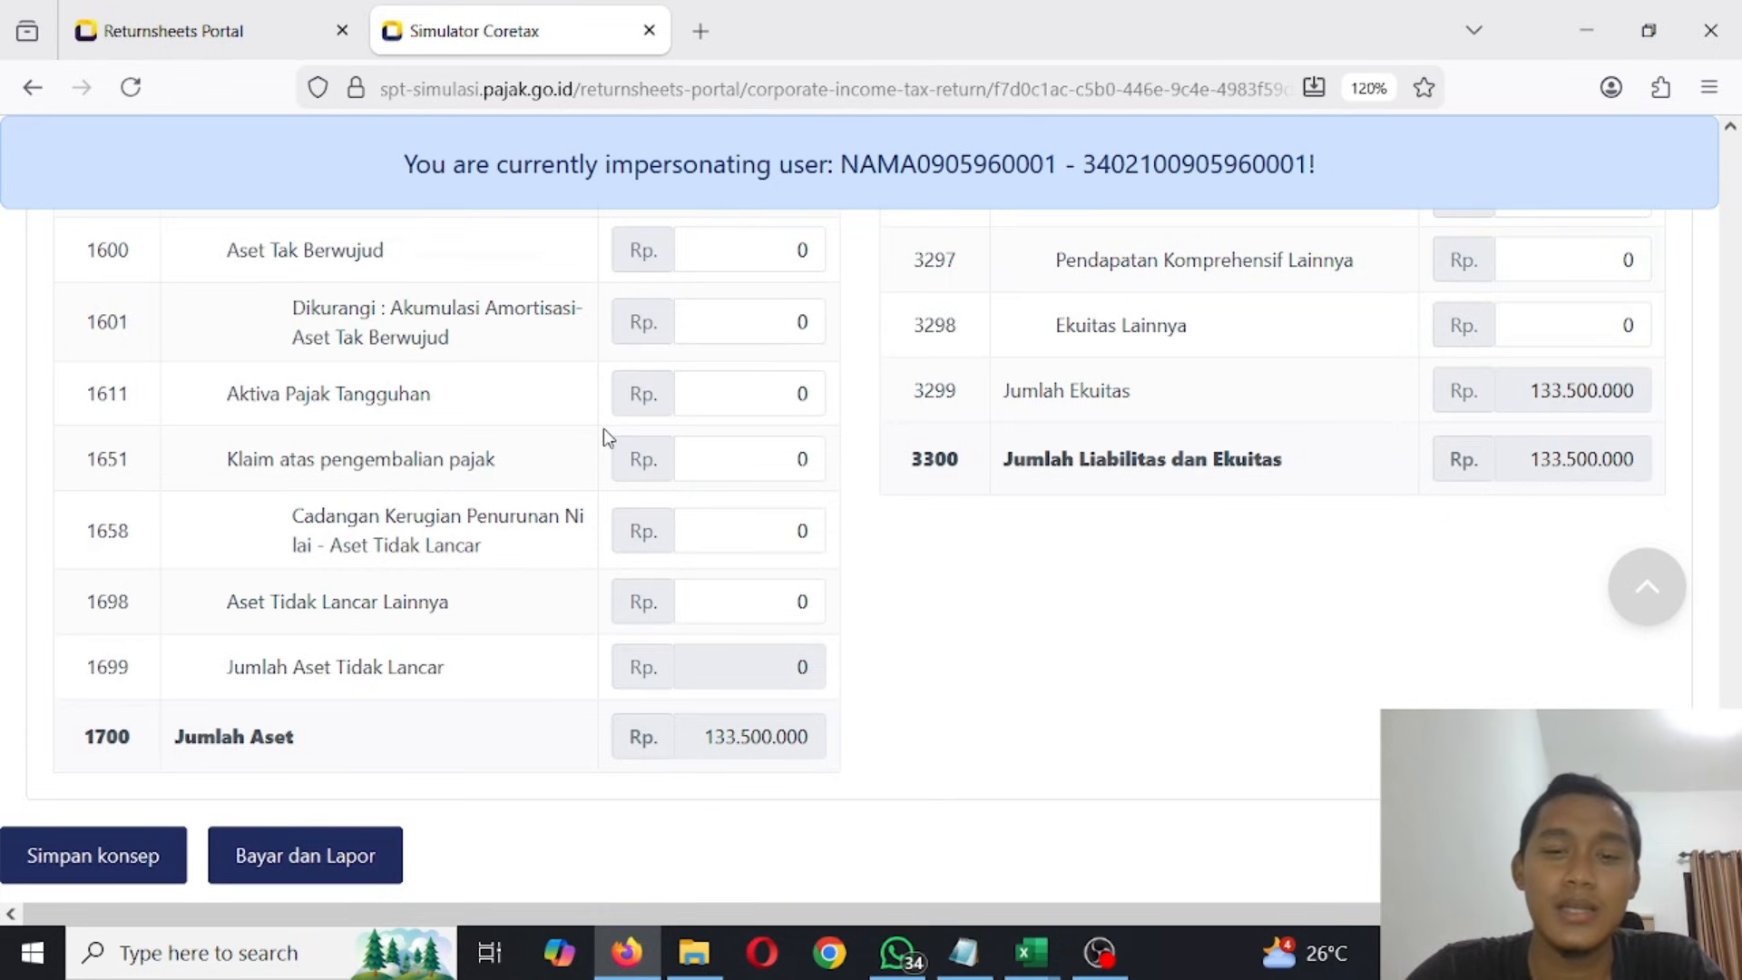
pyautogui.scroll(20, 602, 429)
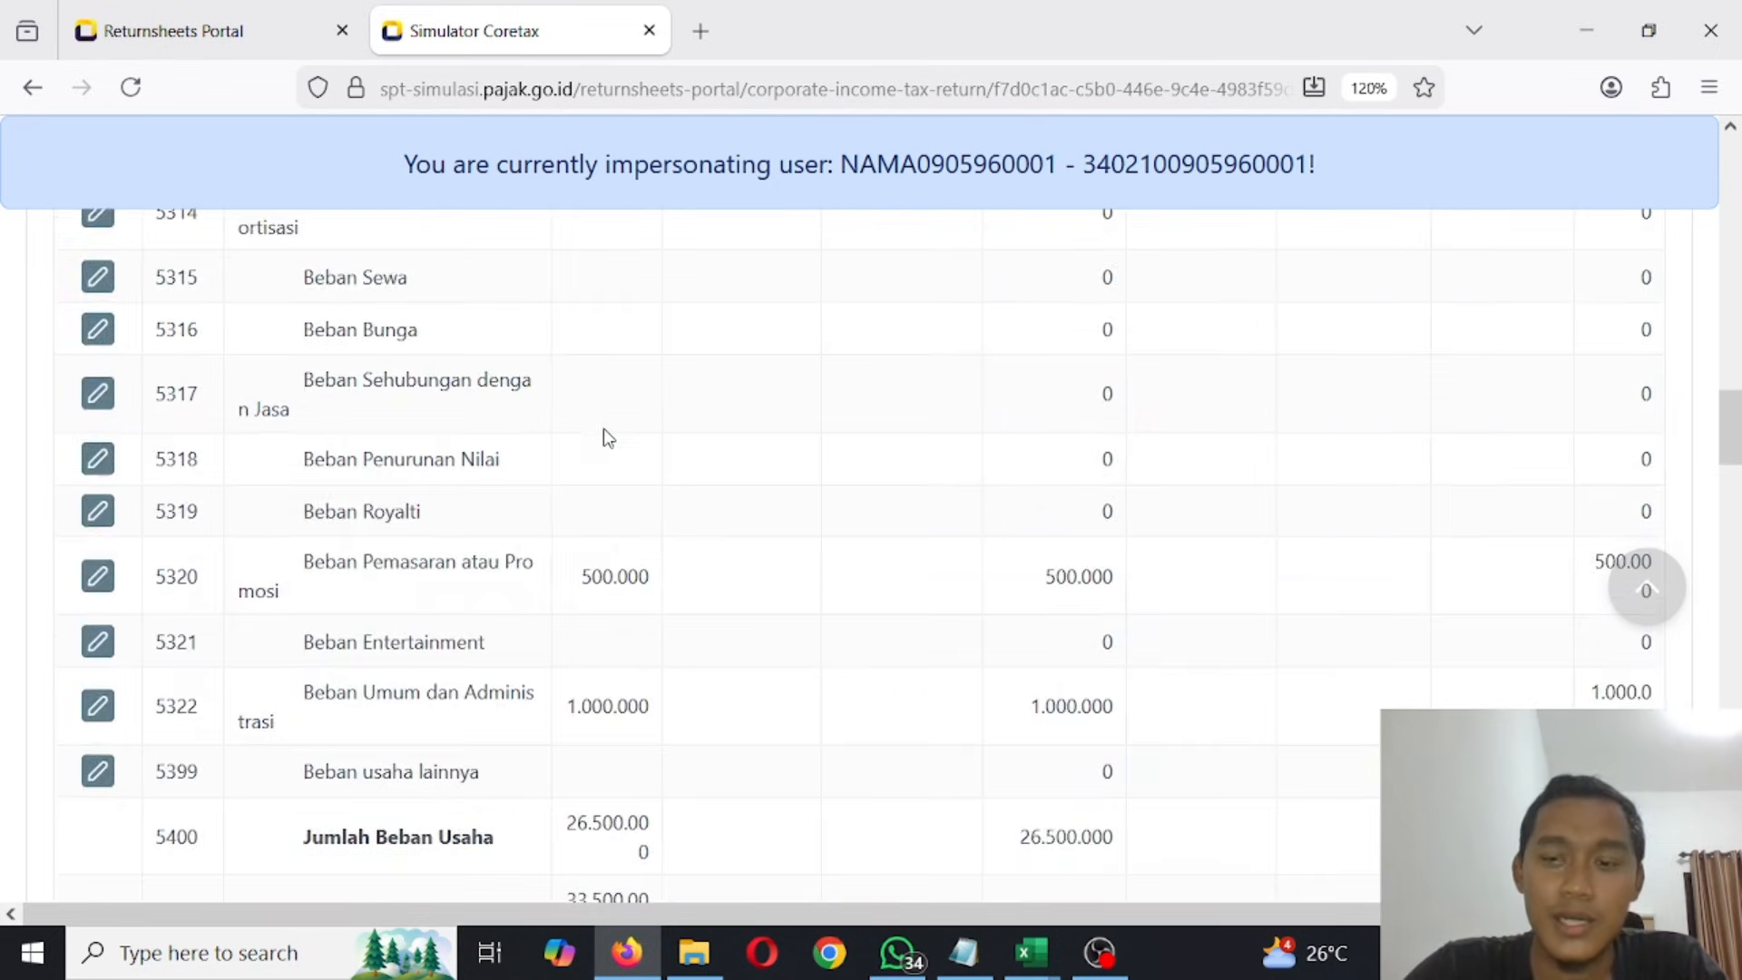
pyautogui.scroll(10, 603, 428)
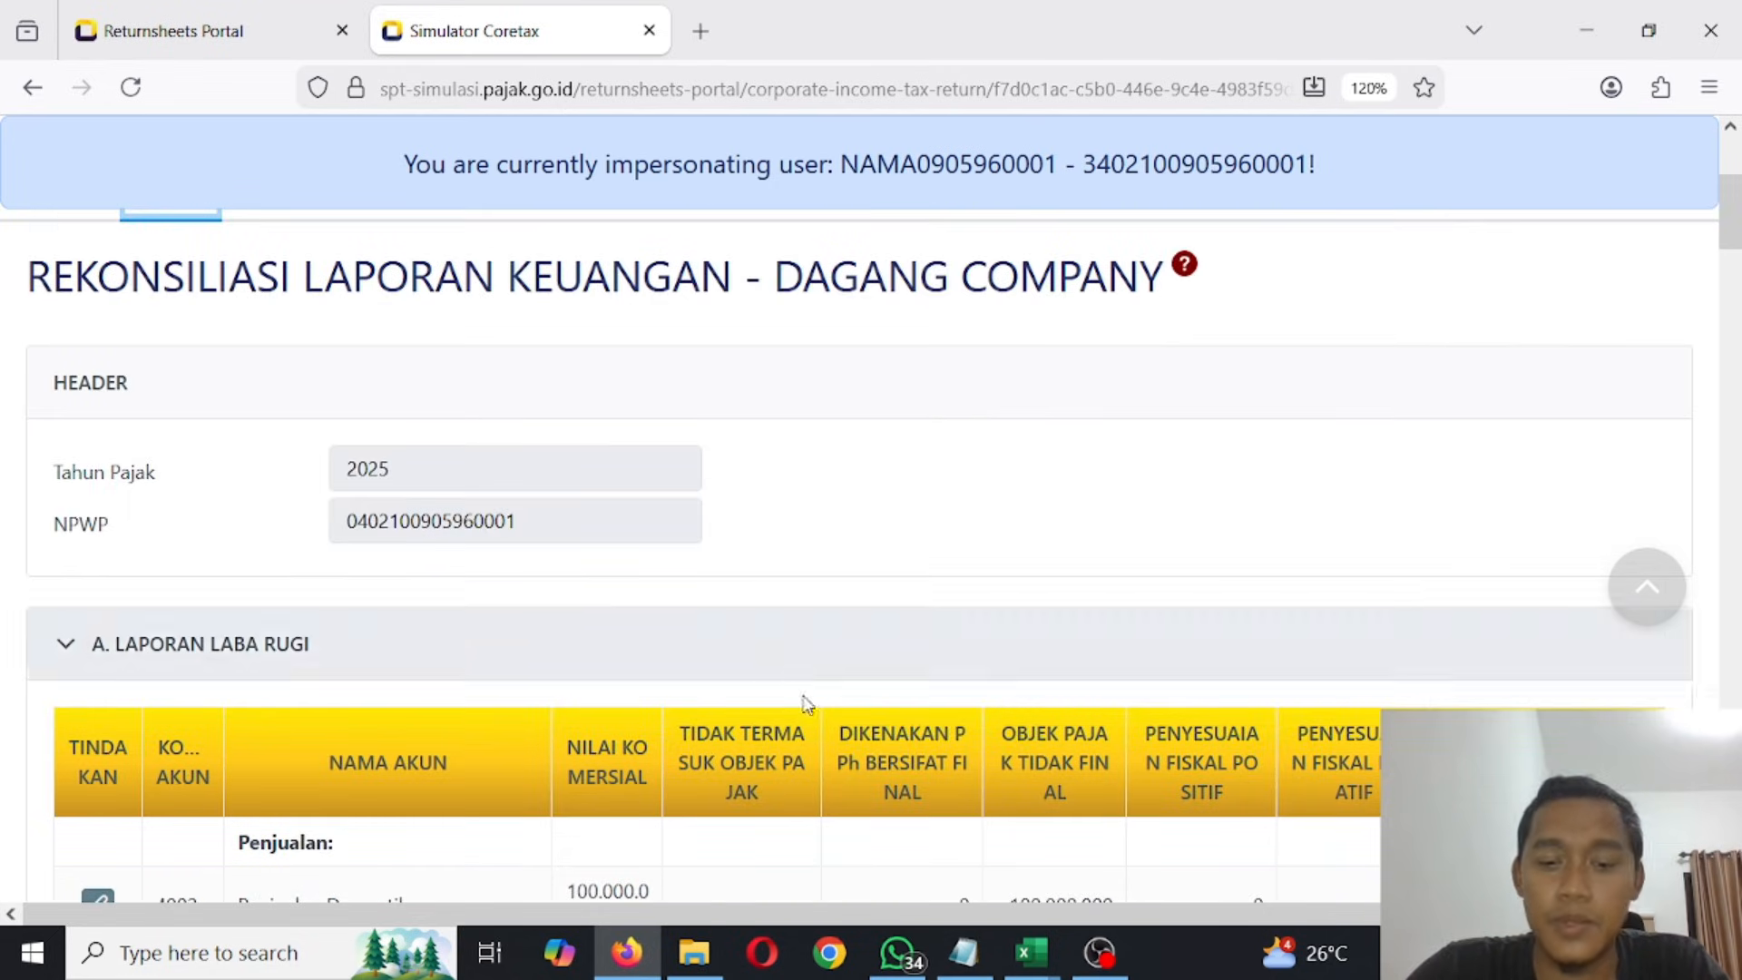
pyautogui.scroll(3, 571, 530)
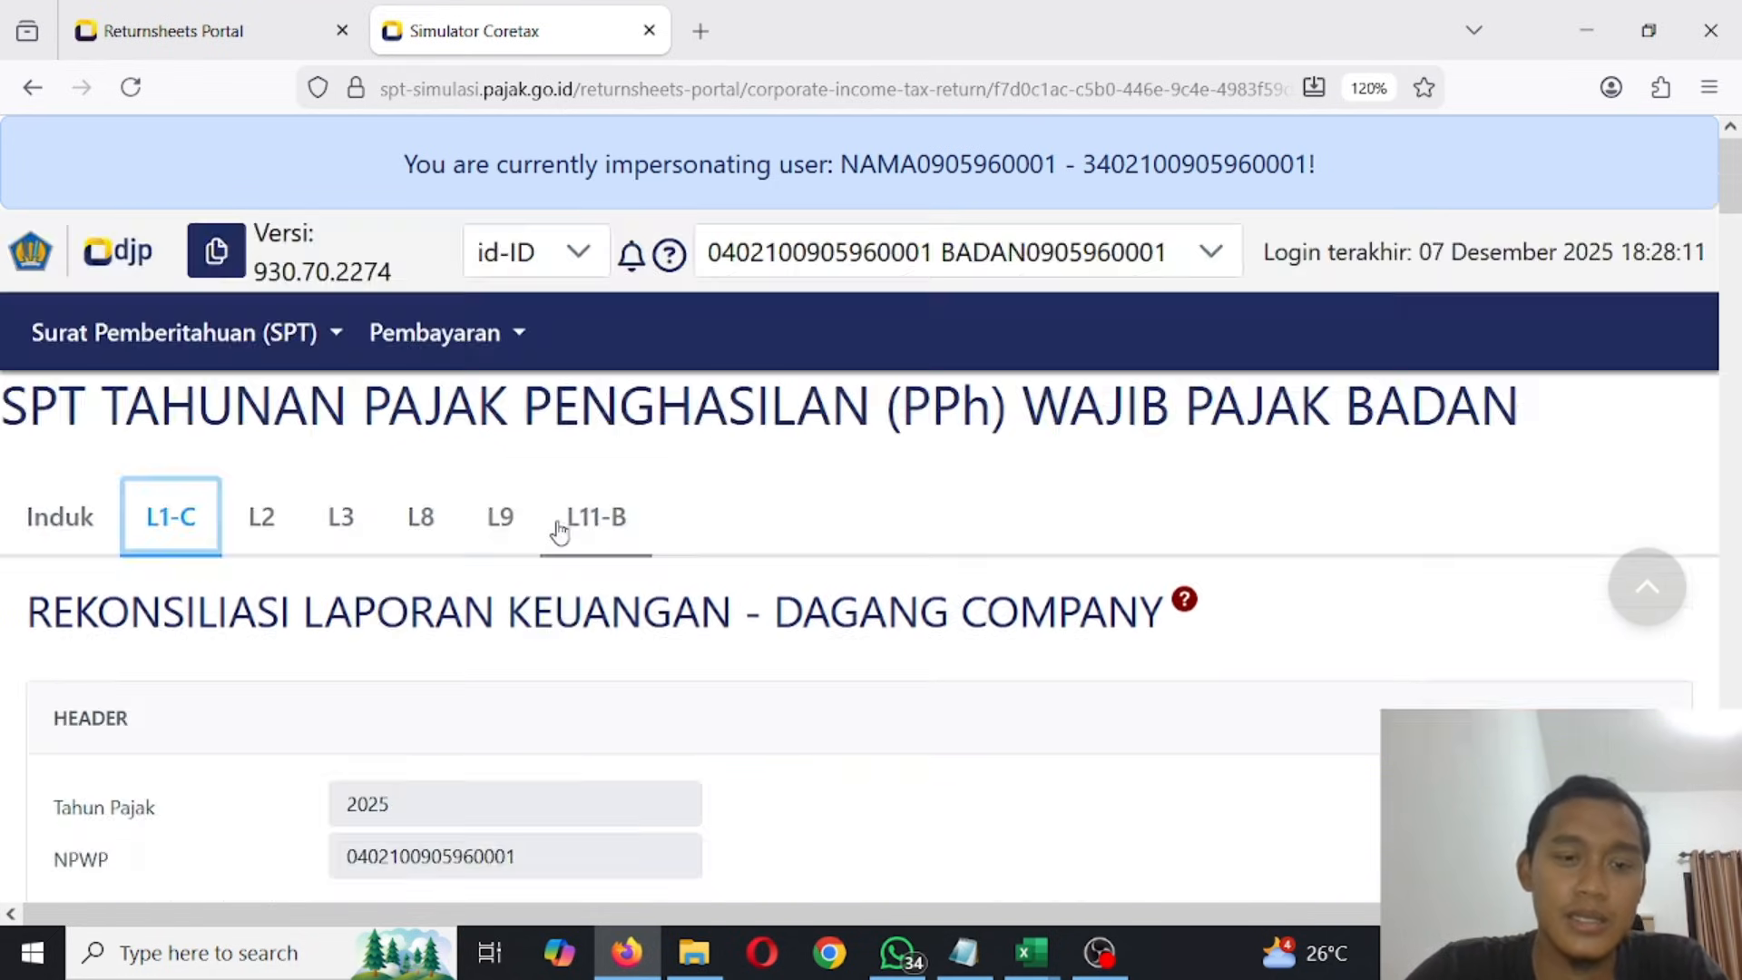
# - Open attachment L2 and examine the shareholder and management list and the affiliated-company capital, debt and receivables section
pyautogui.click(270, 526)
pyautogui.scroll(-2, 544, 462)
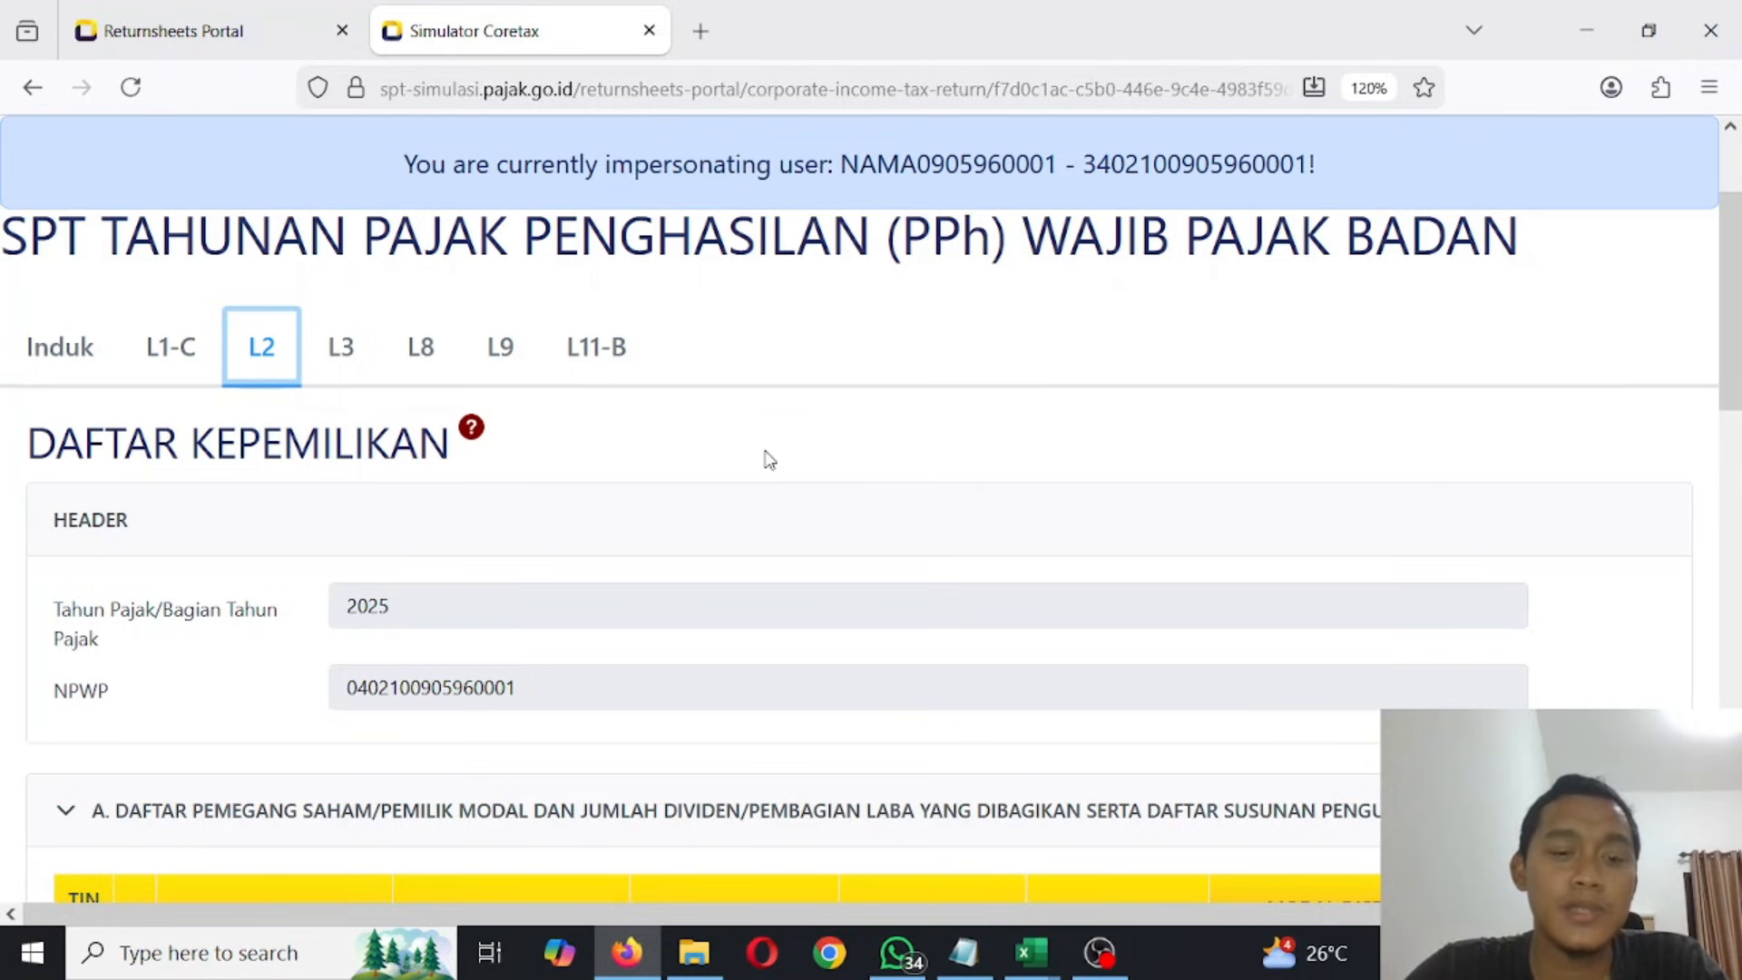
pyautogui.scroll(-8, 769, 460)
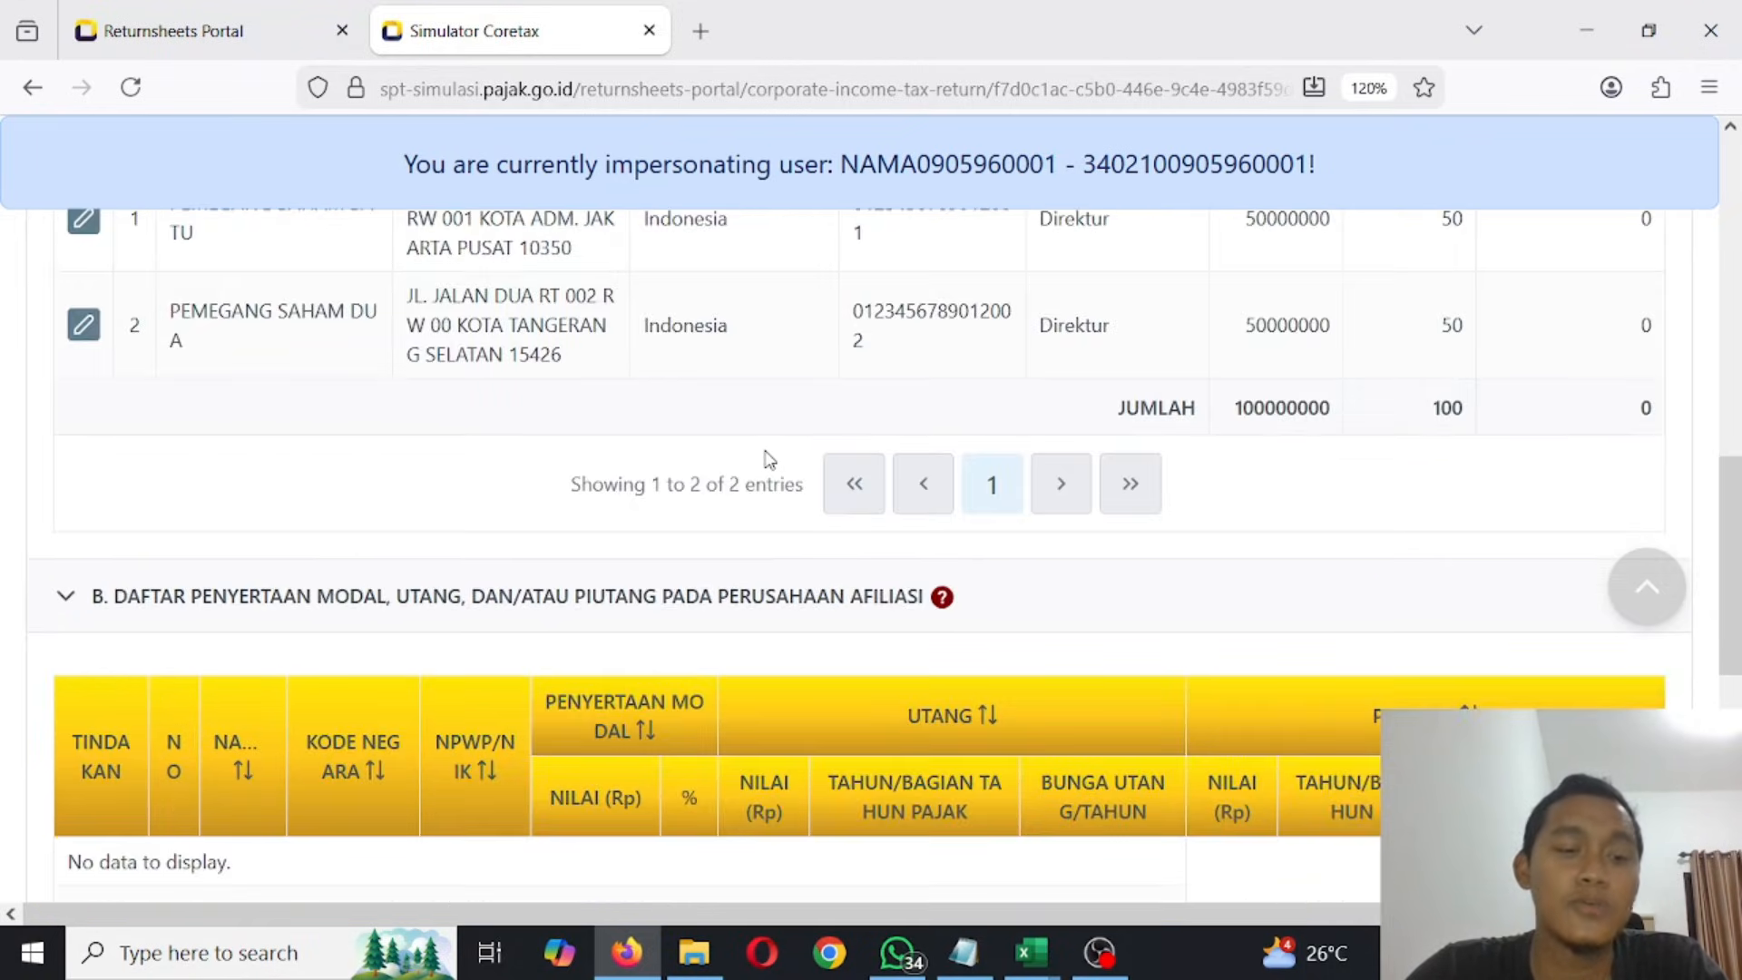
pyautogui.scroll(3, 764, 453)
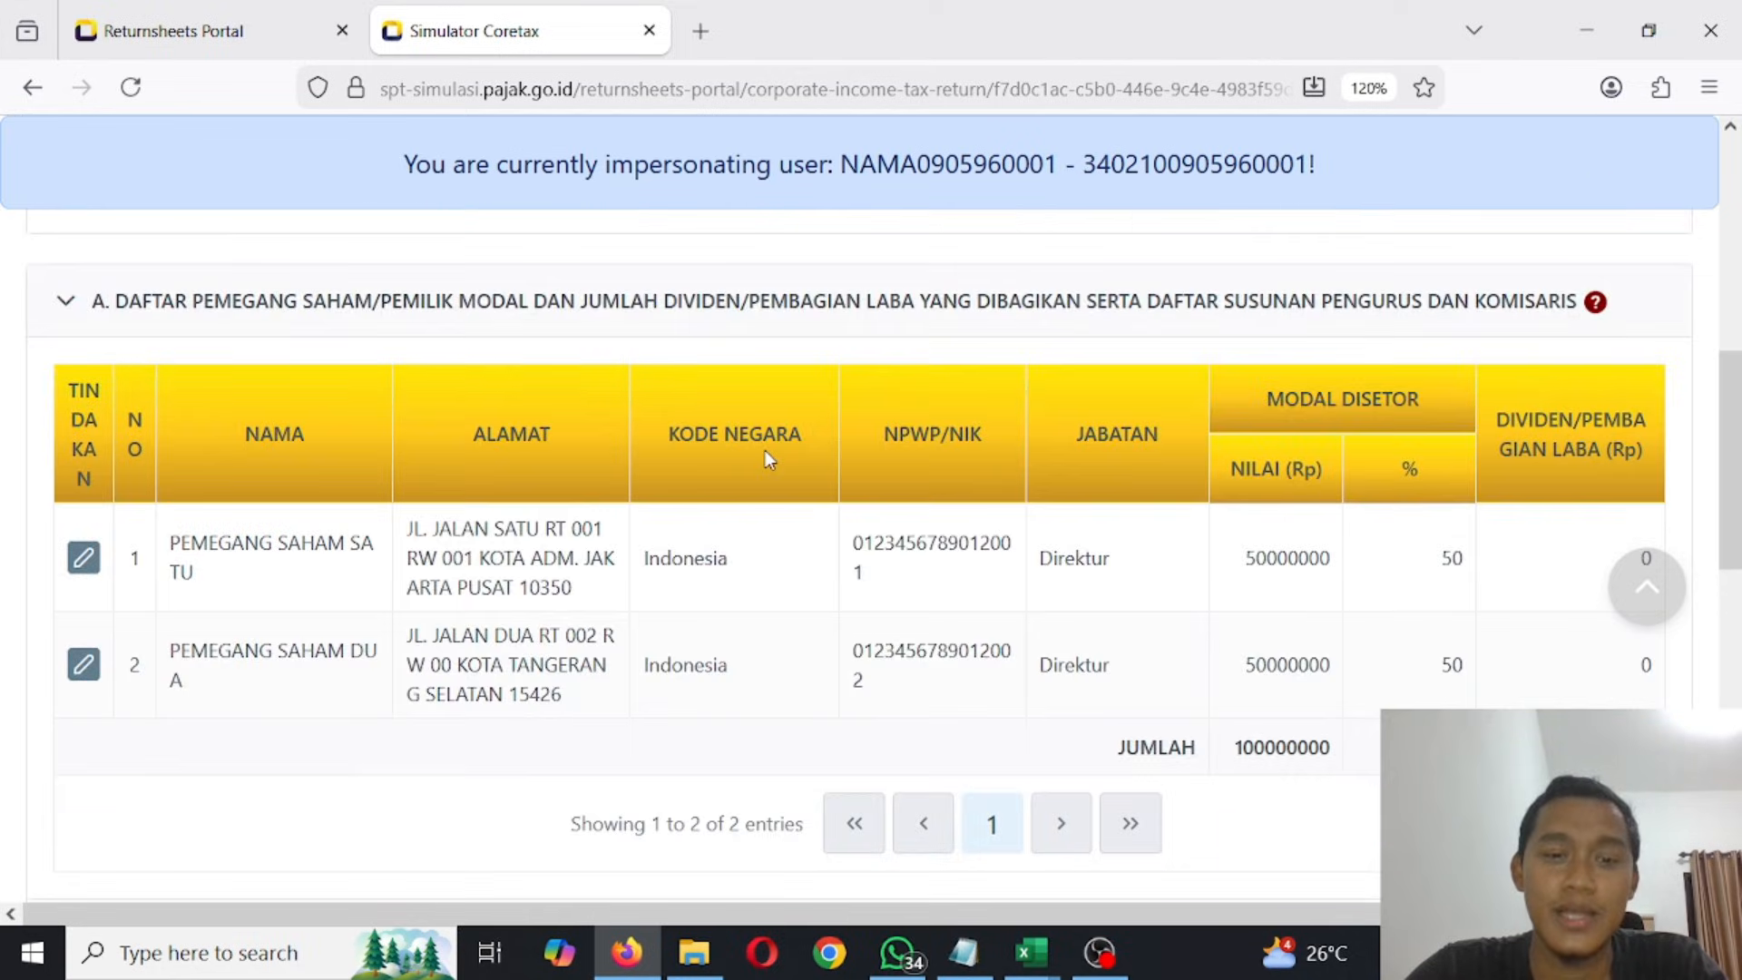
pyautogui.scroll(2, 764, 453)
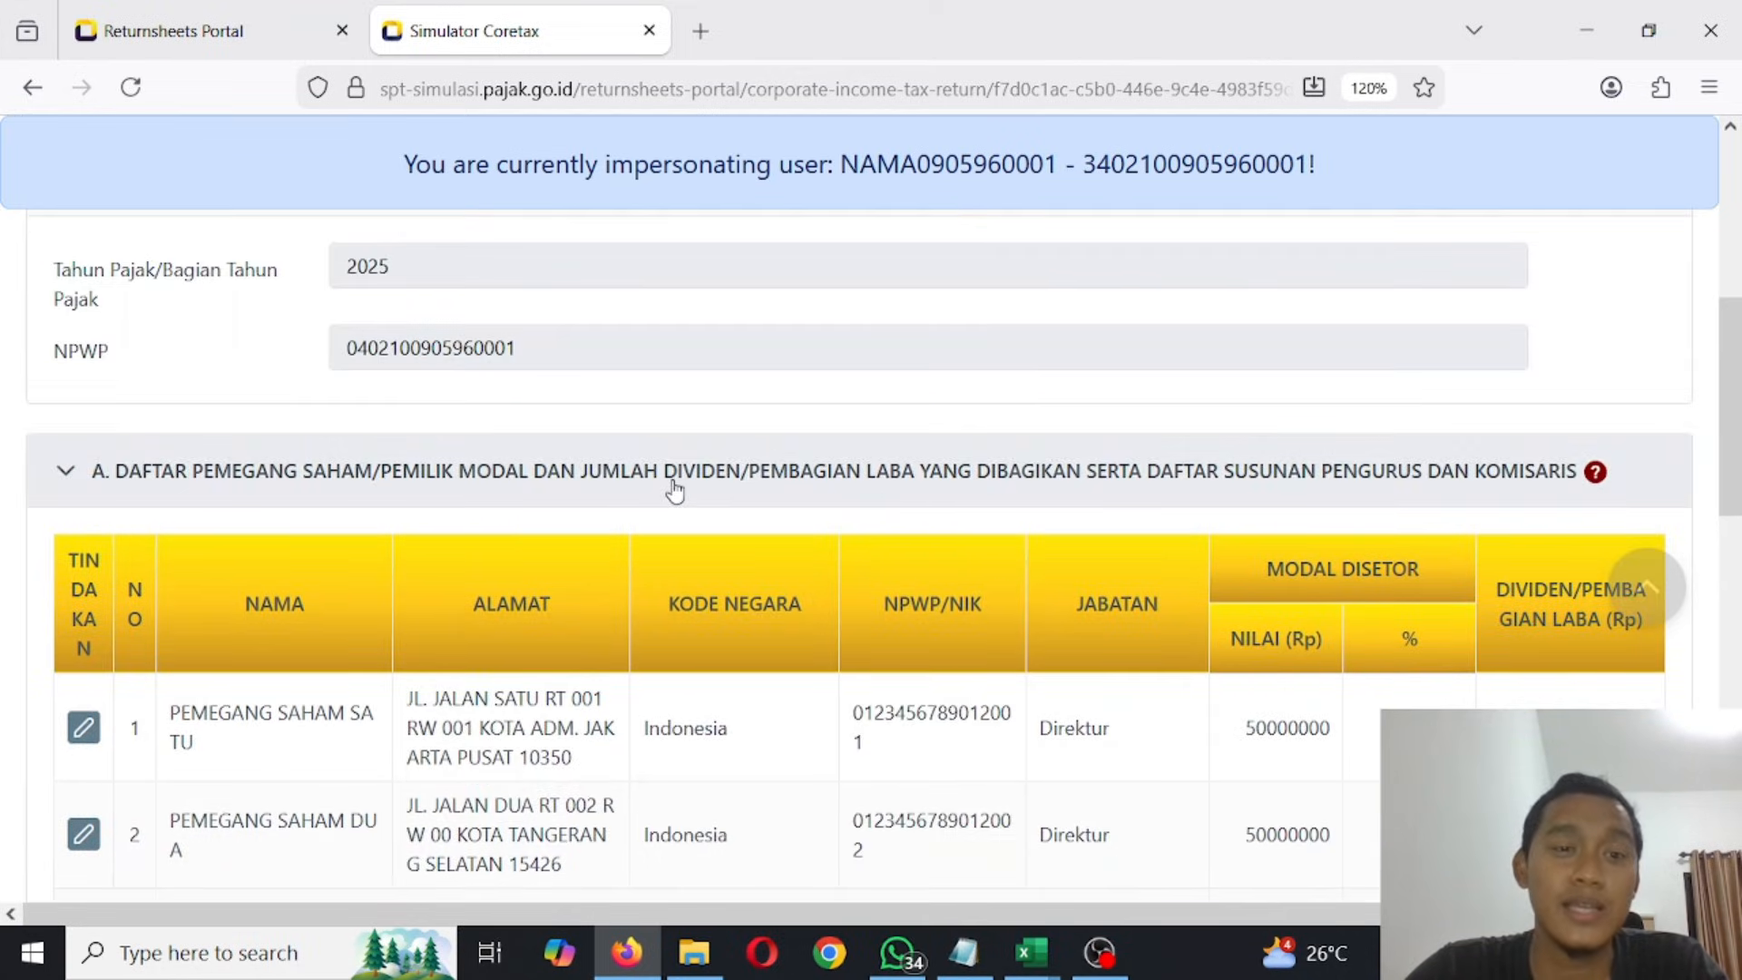
pyautogui.scroll(3, 673, 492)
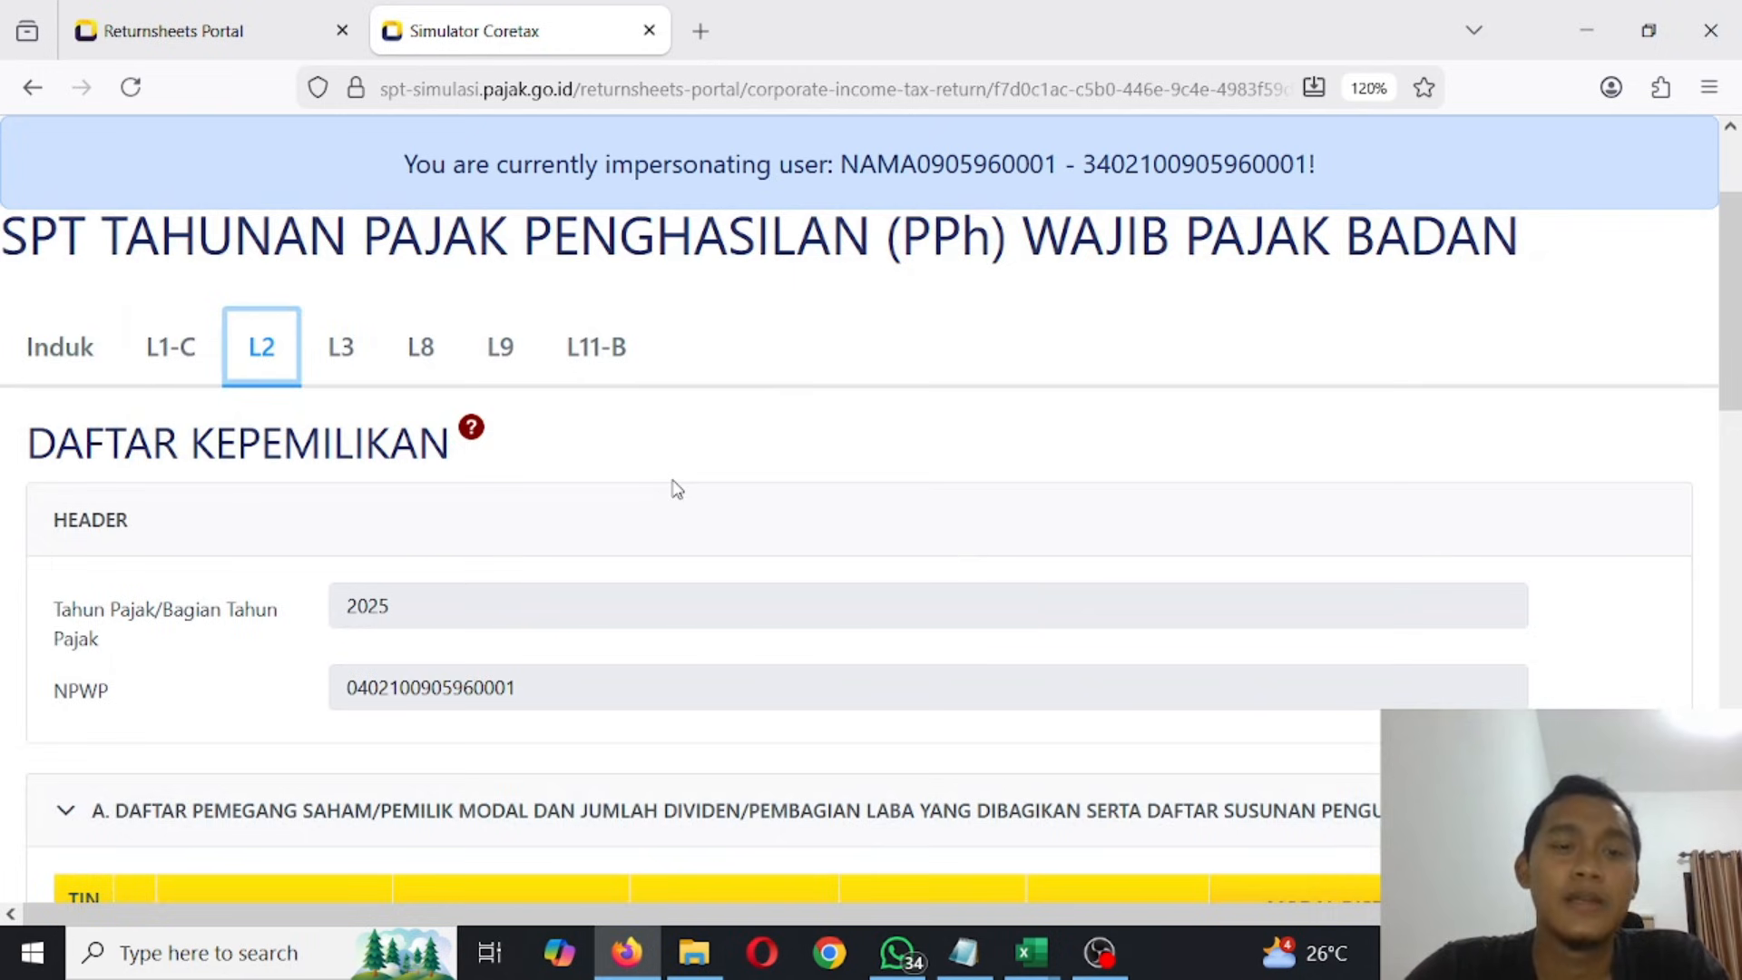
pyautogui.scroll(-3, 676, 490)
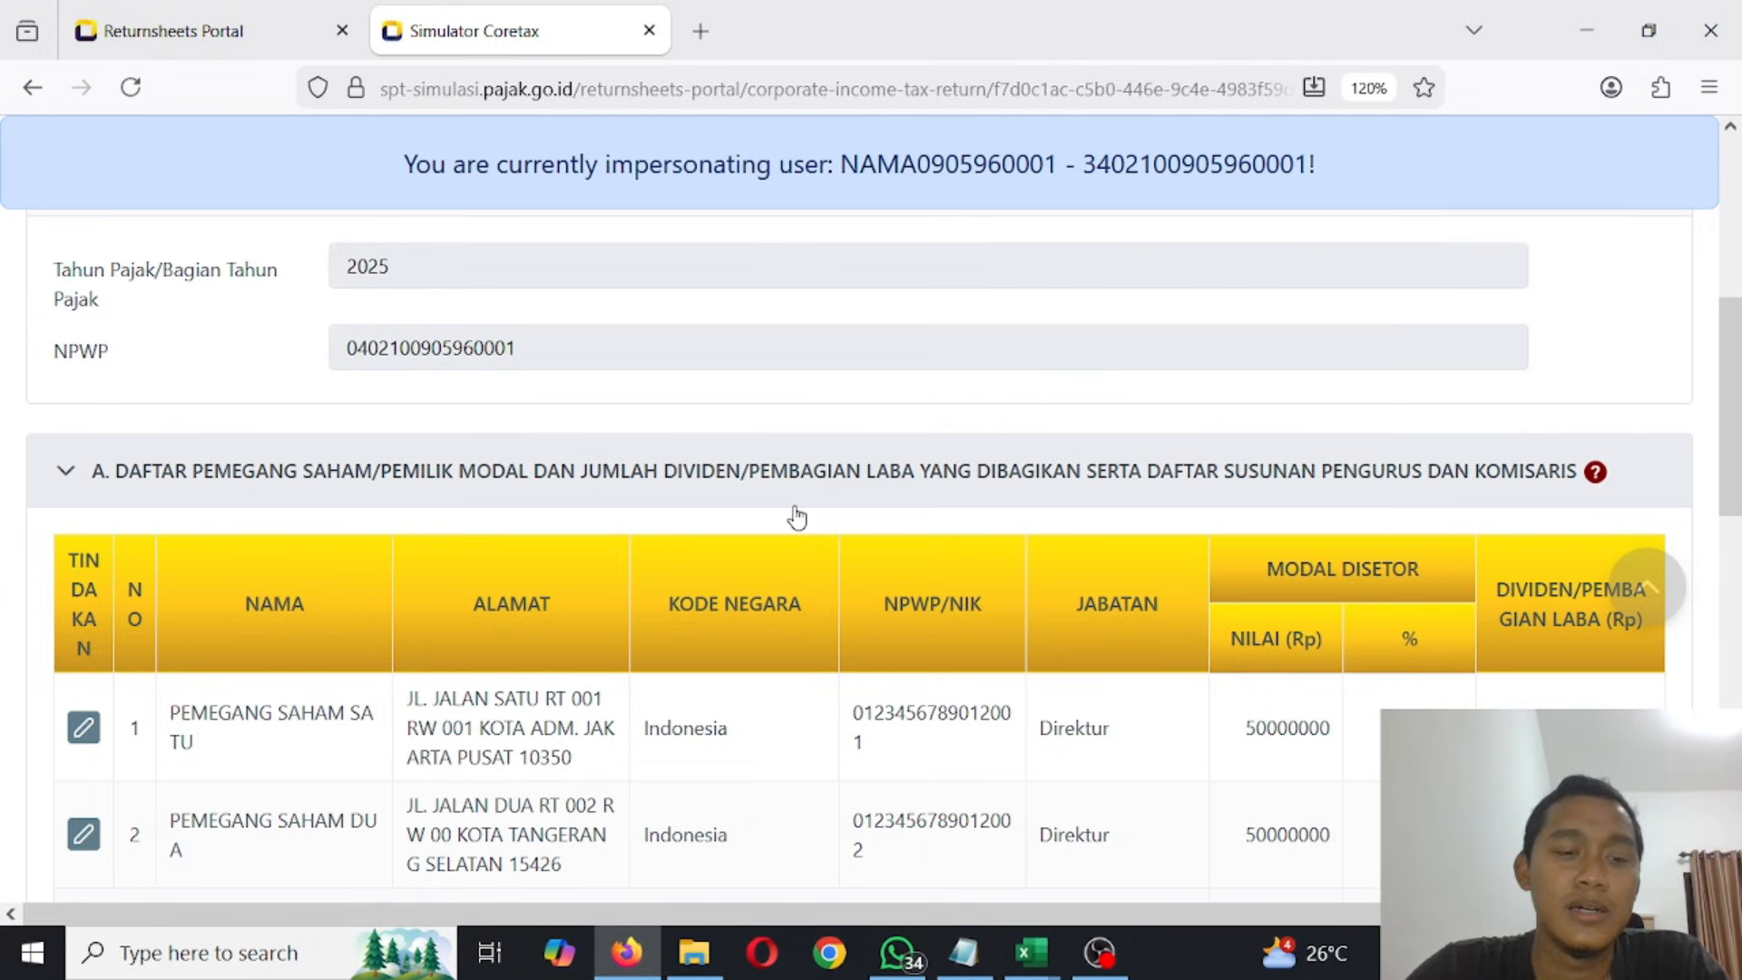
pyautogui.scroll(-6, 796, 517)
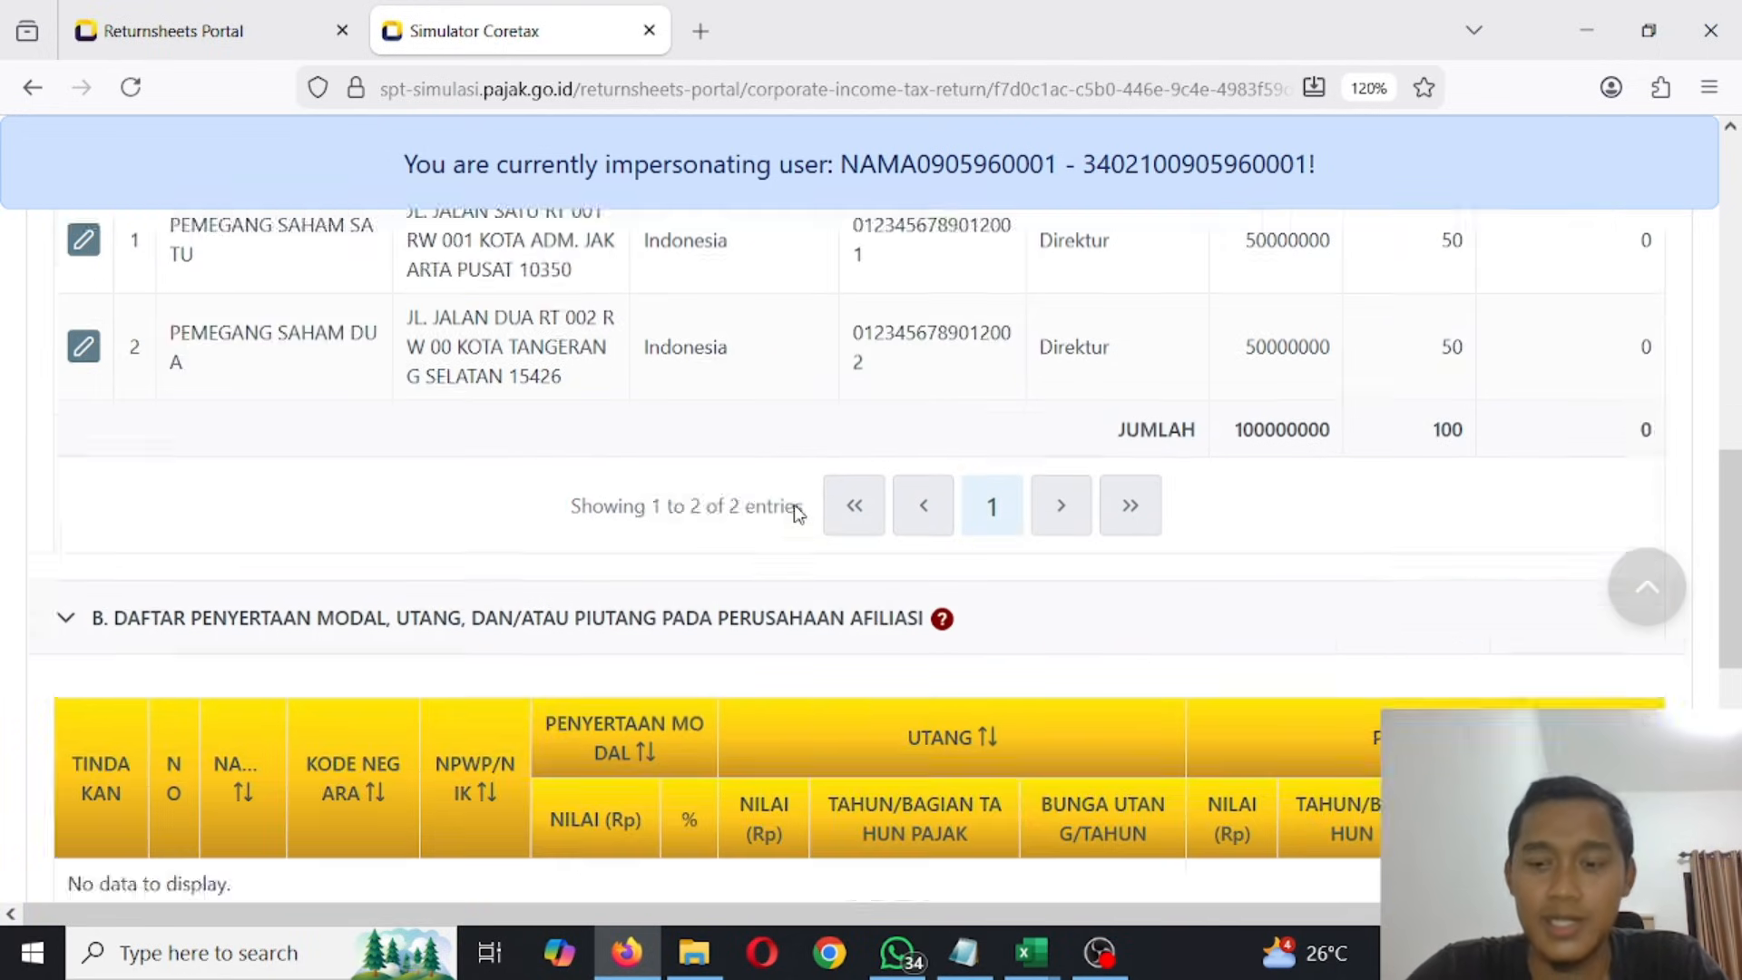
pyautogui.scroll(12, 794, 514)
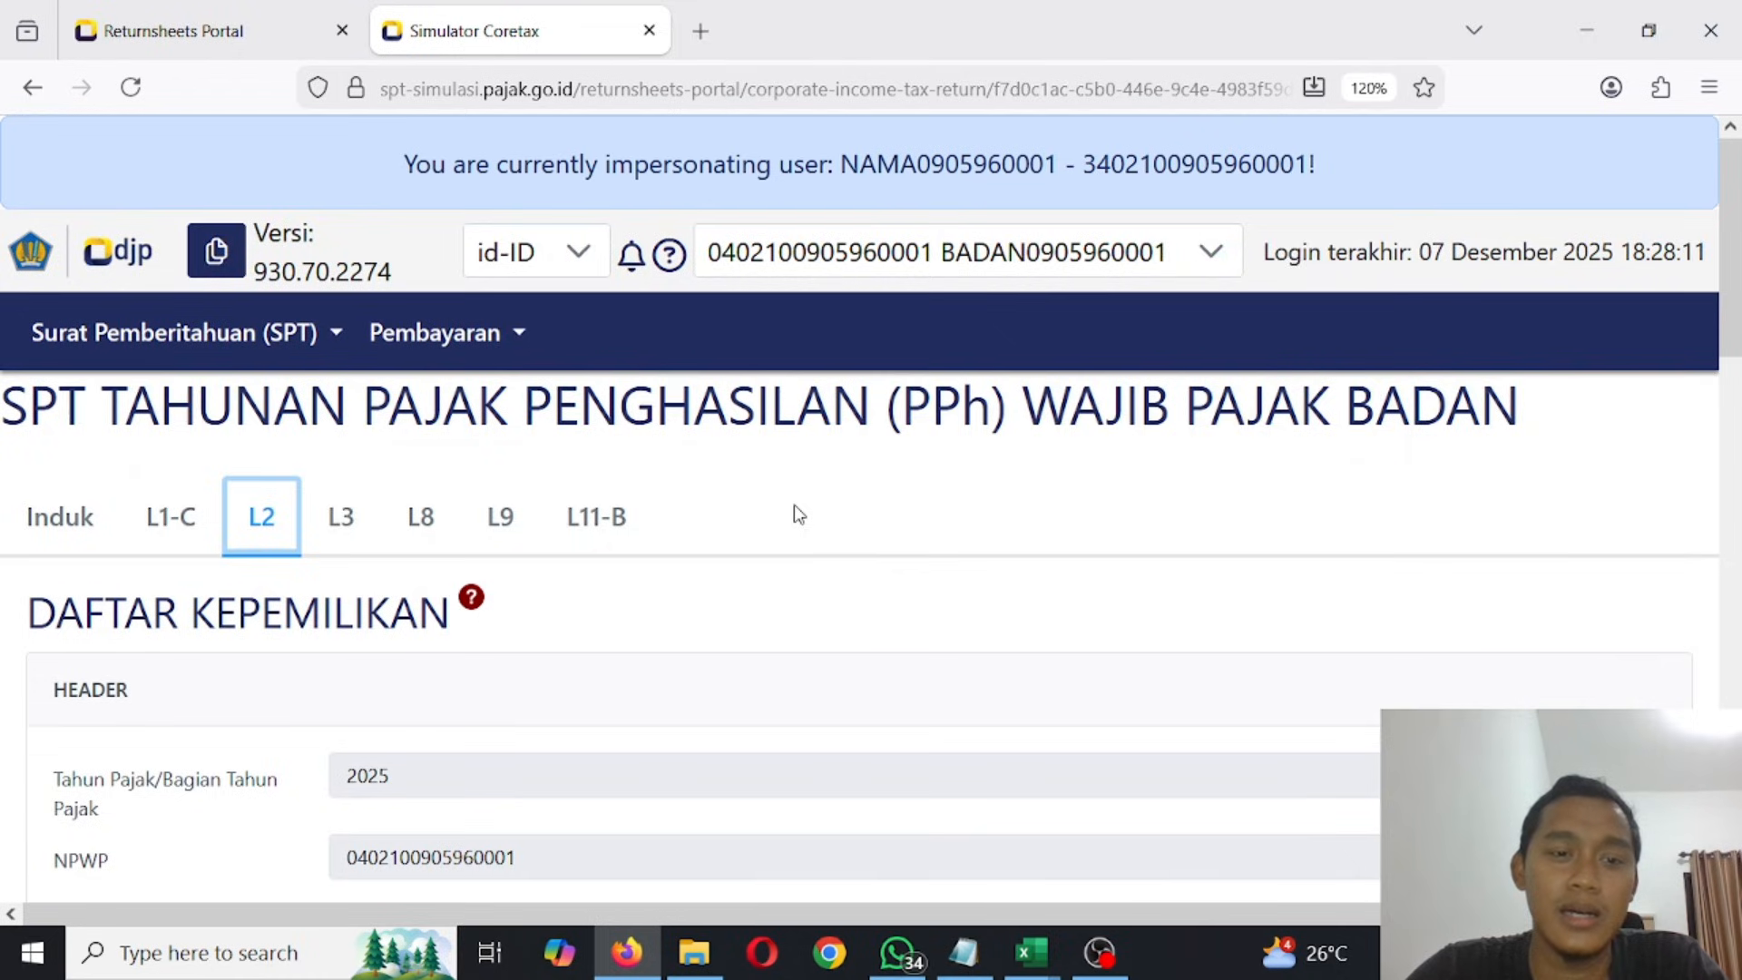
pyautogui.scroll(-2, 793, 514)
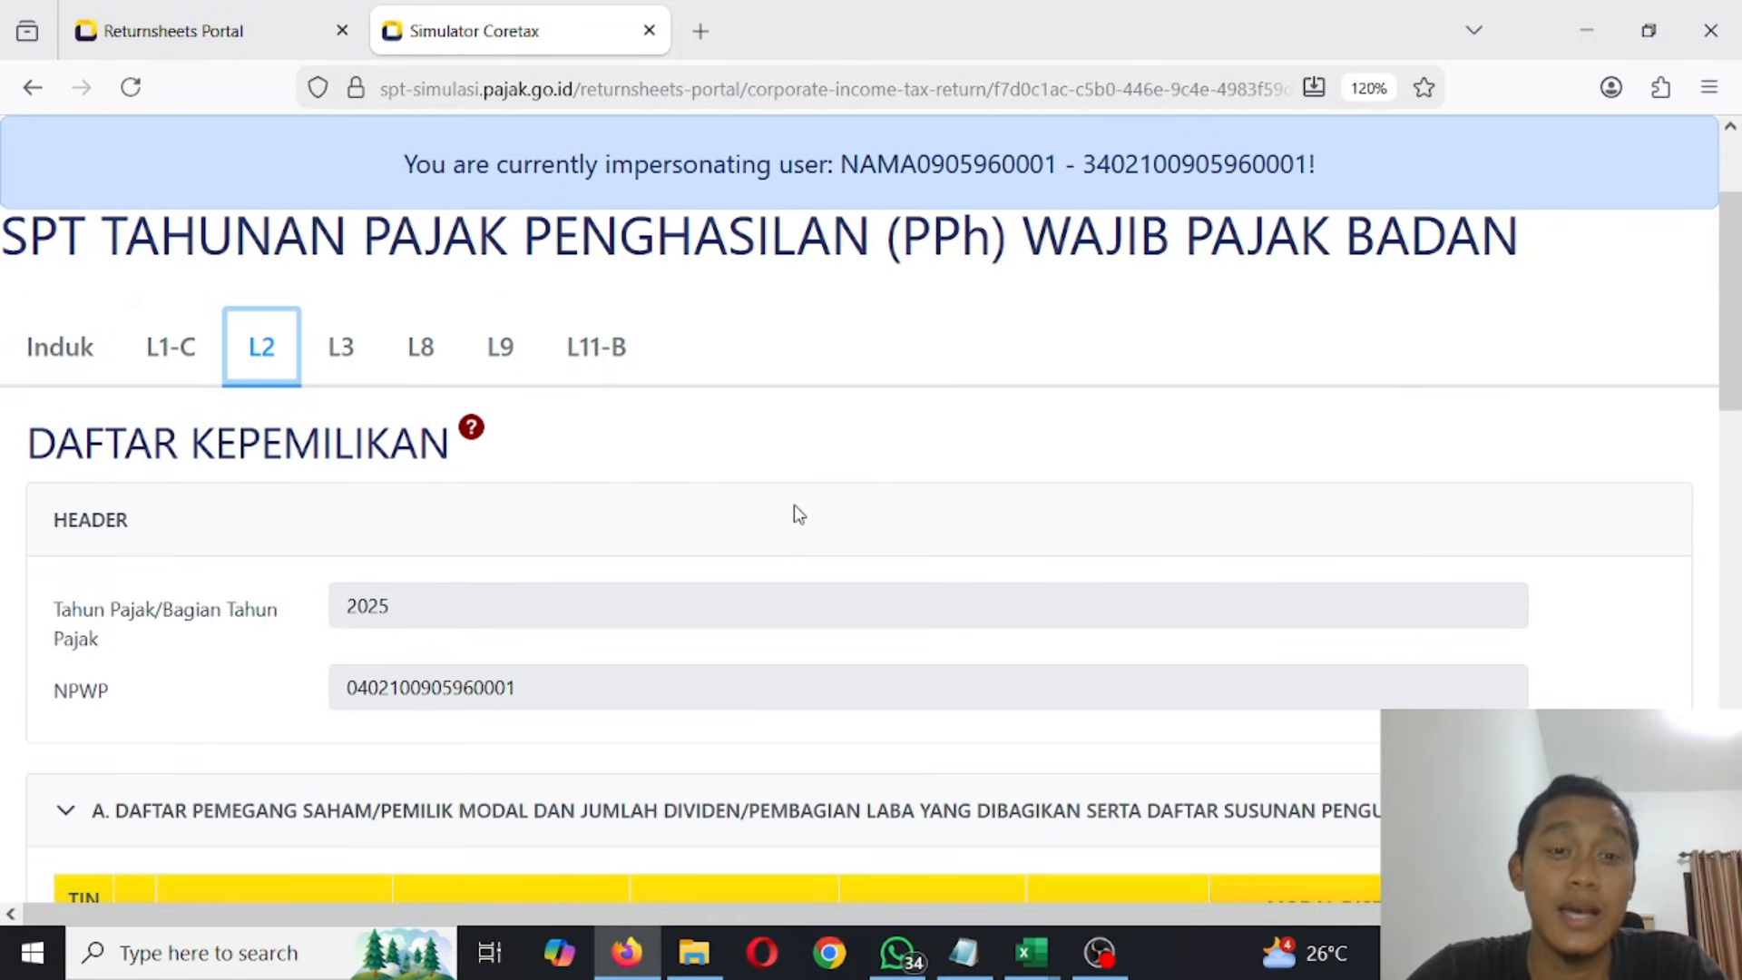
# - Recheck L2's shareholder list, and examine attachment L3's sections on foreign income and PPh withheld or collected by other parties
pyautogui.scroll(-3, 797, 513)
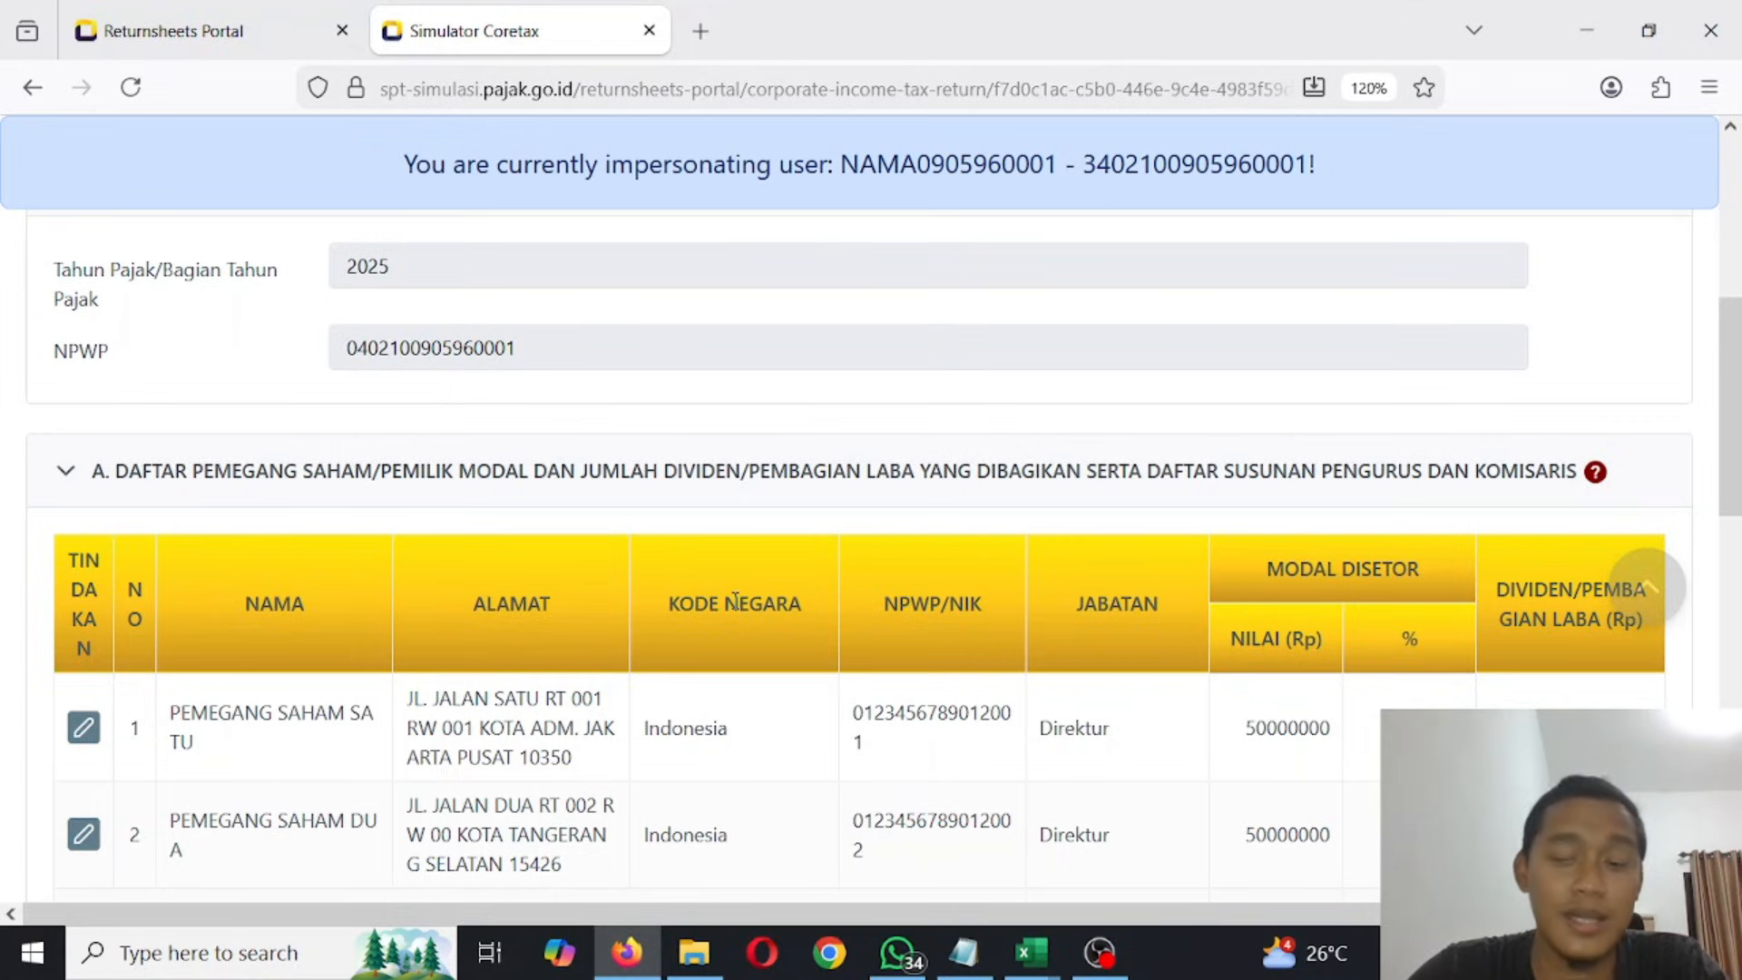
pyautogui.scroll(4, 717, 606)
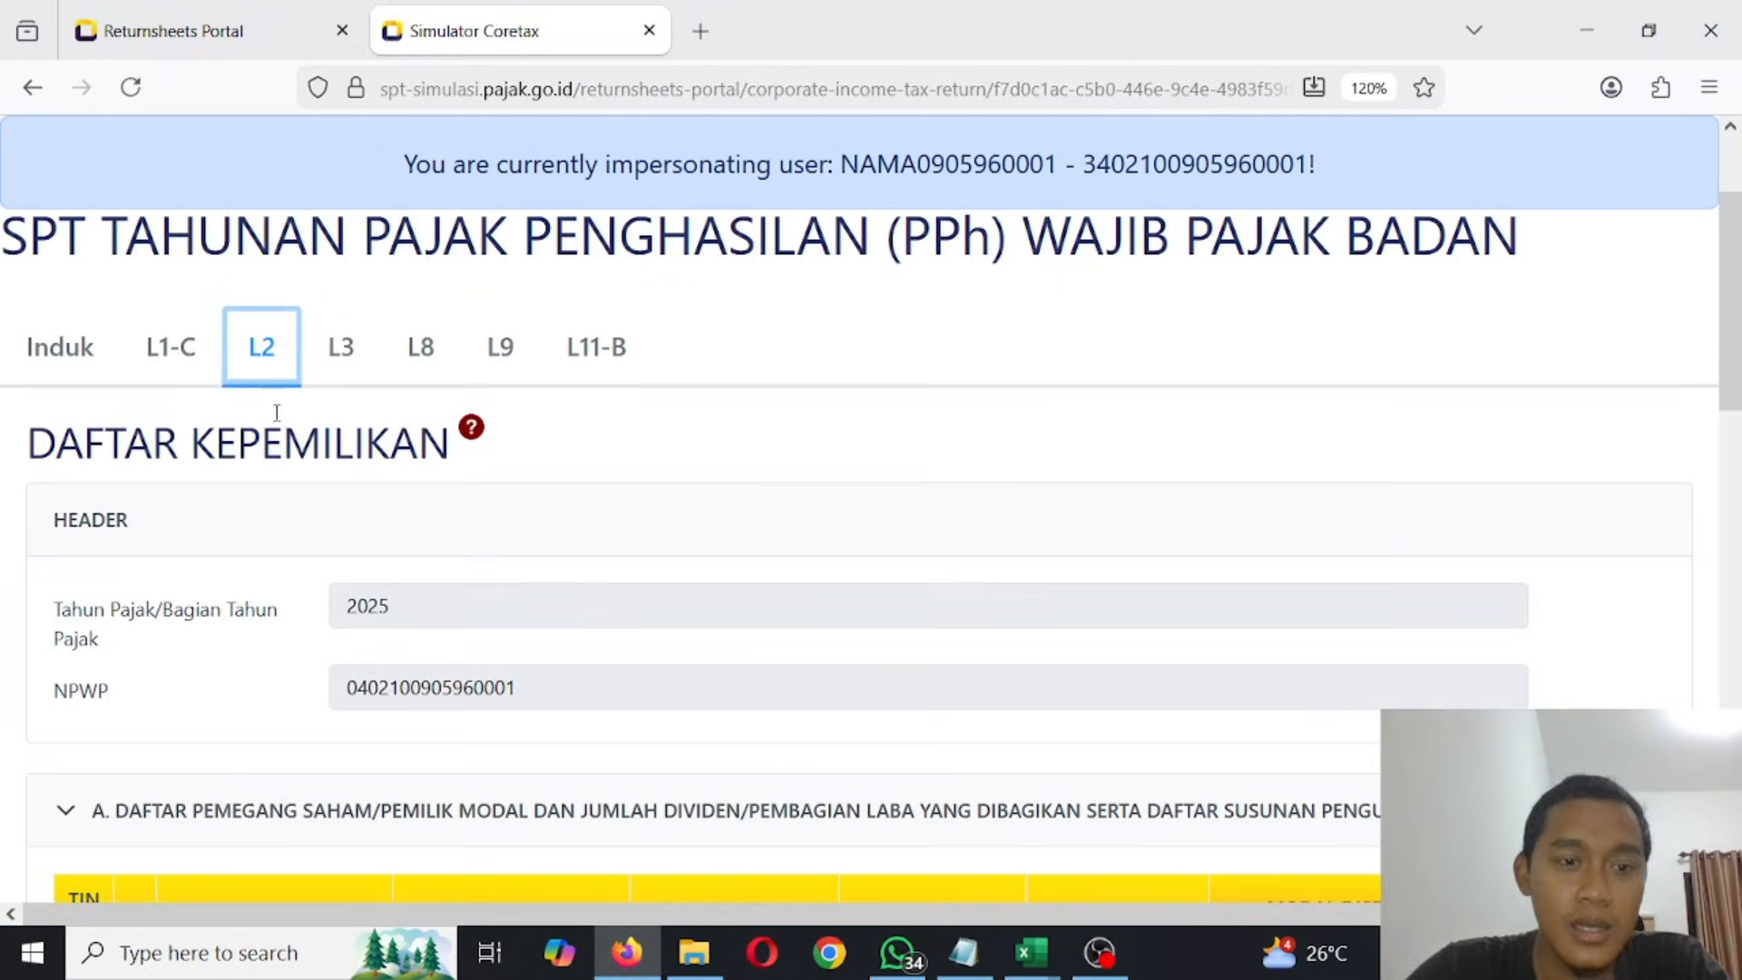
pyautogui.click(361, 362)
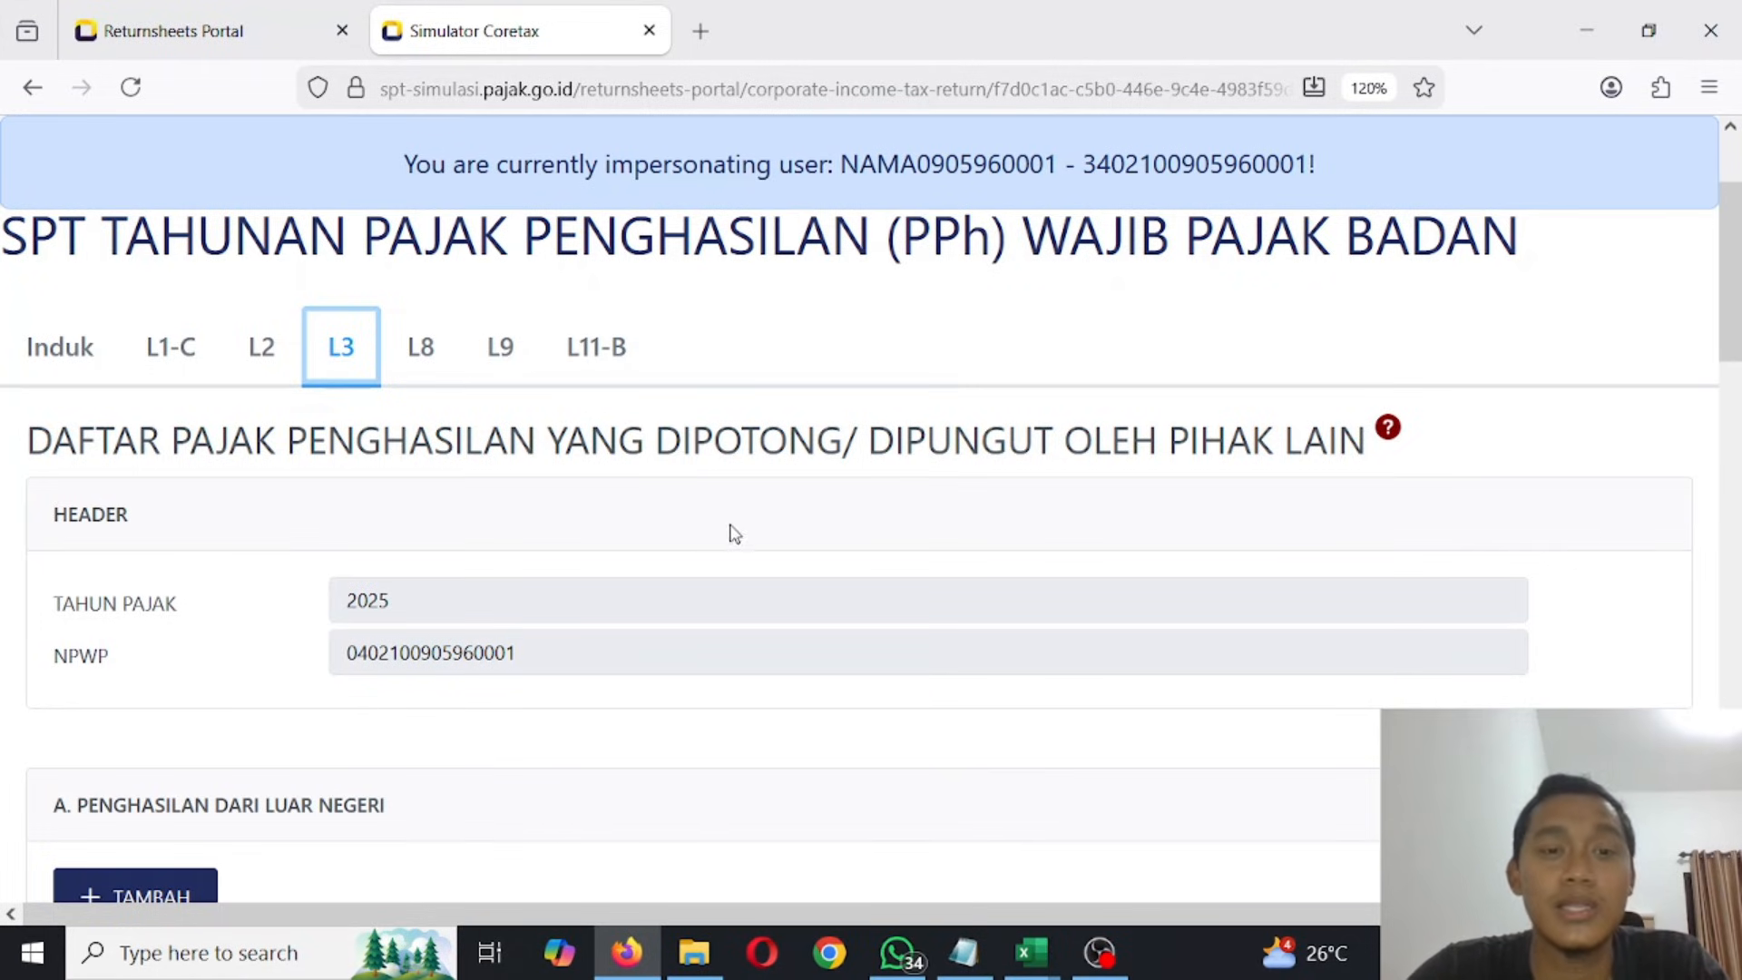
pyautogui.scroll(-10, 736, 532)
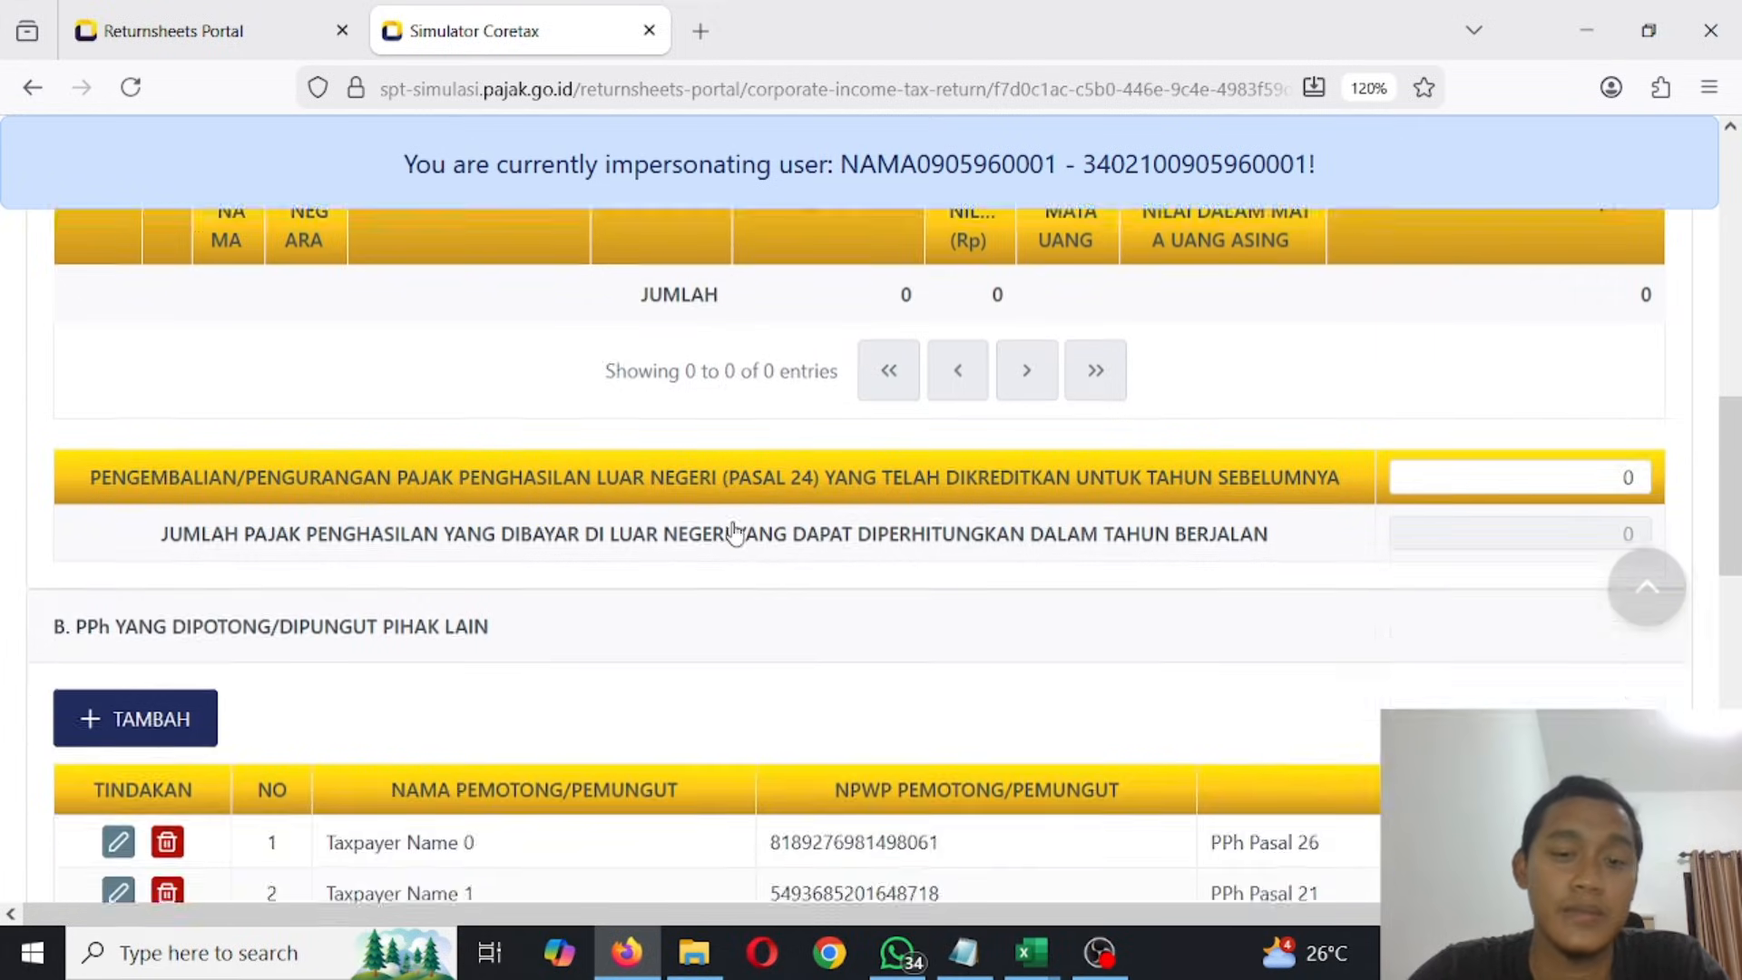
pyautogui.scroll(3, 737, 531)
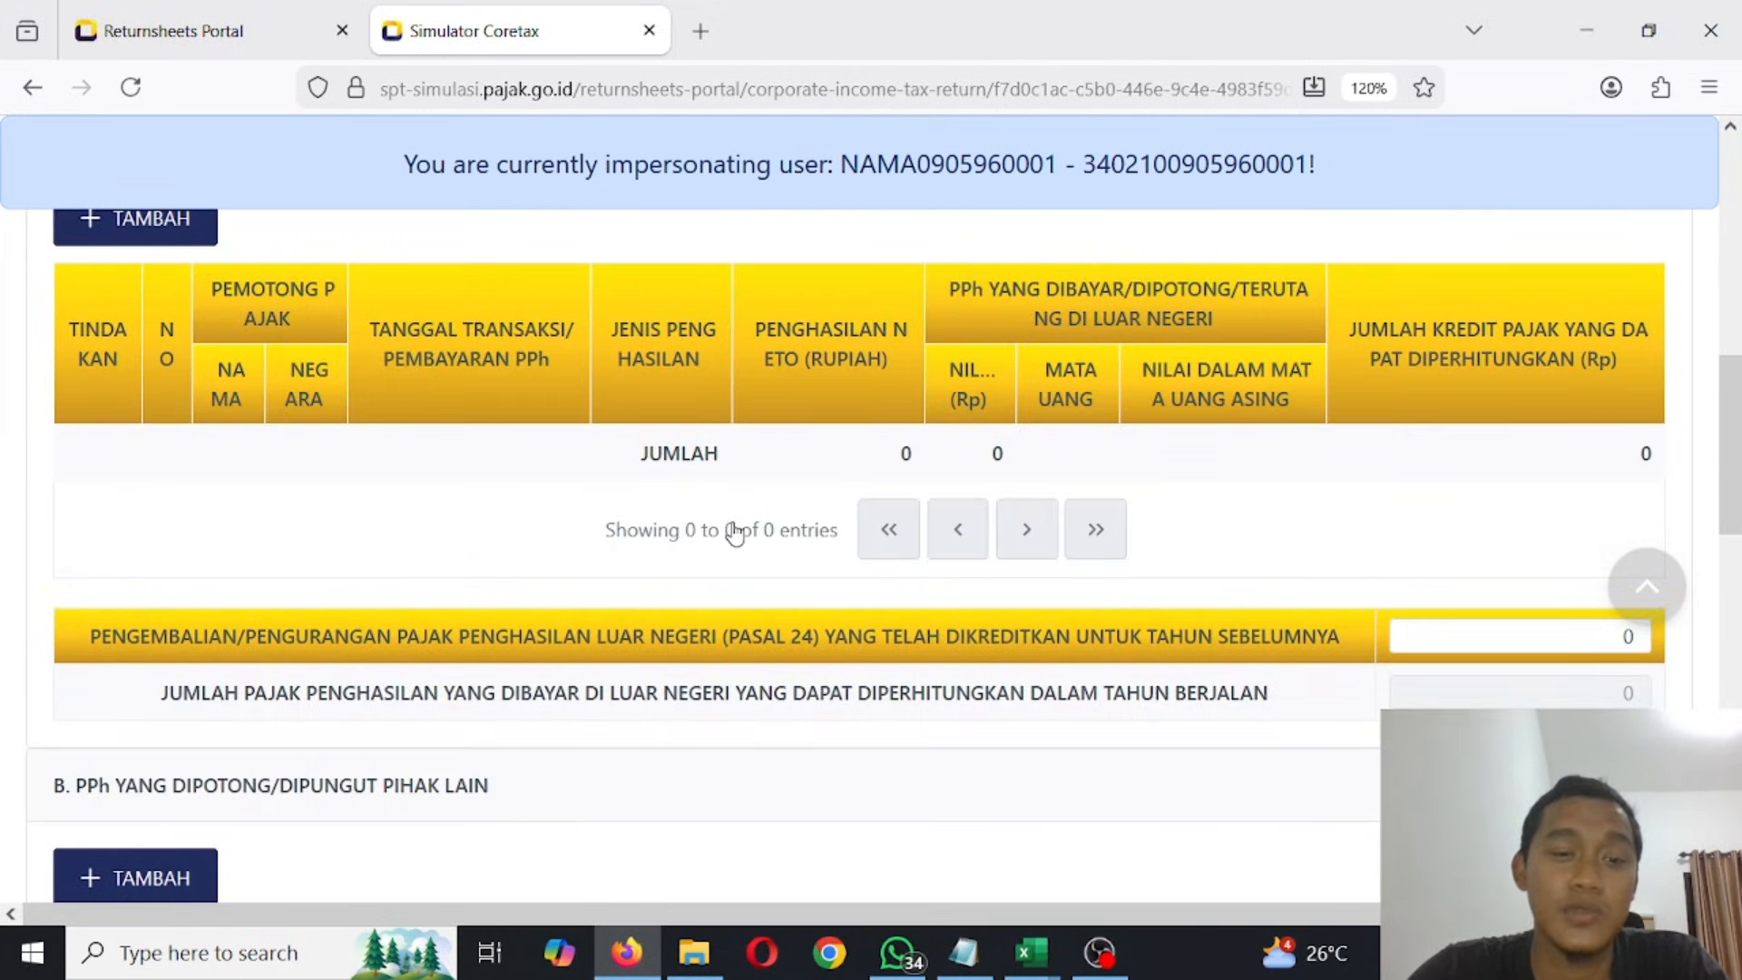
pyautogui.scroll(-3, 735, 533)
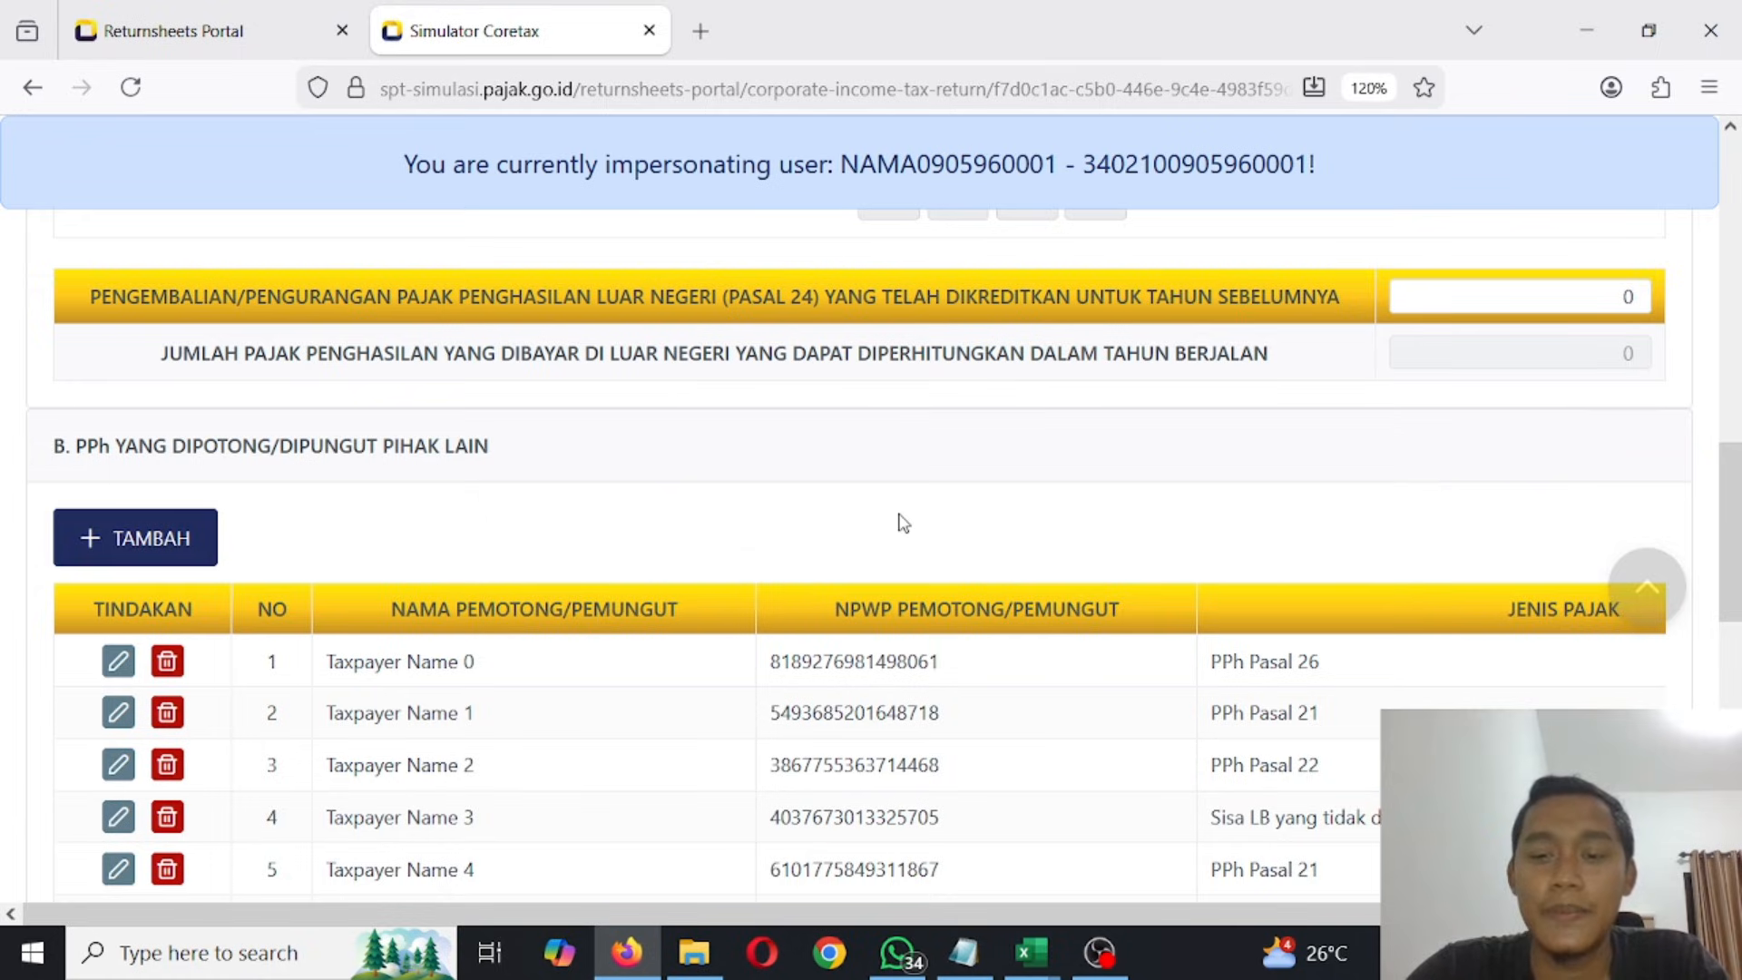
pyautogui.scroll(3, 903, 523)
pyautogui.scroll(3, 903, 523)
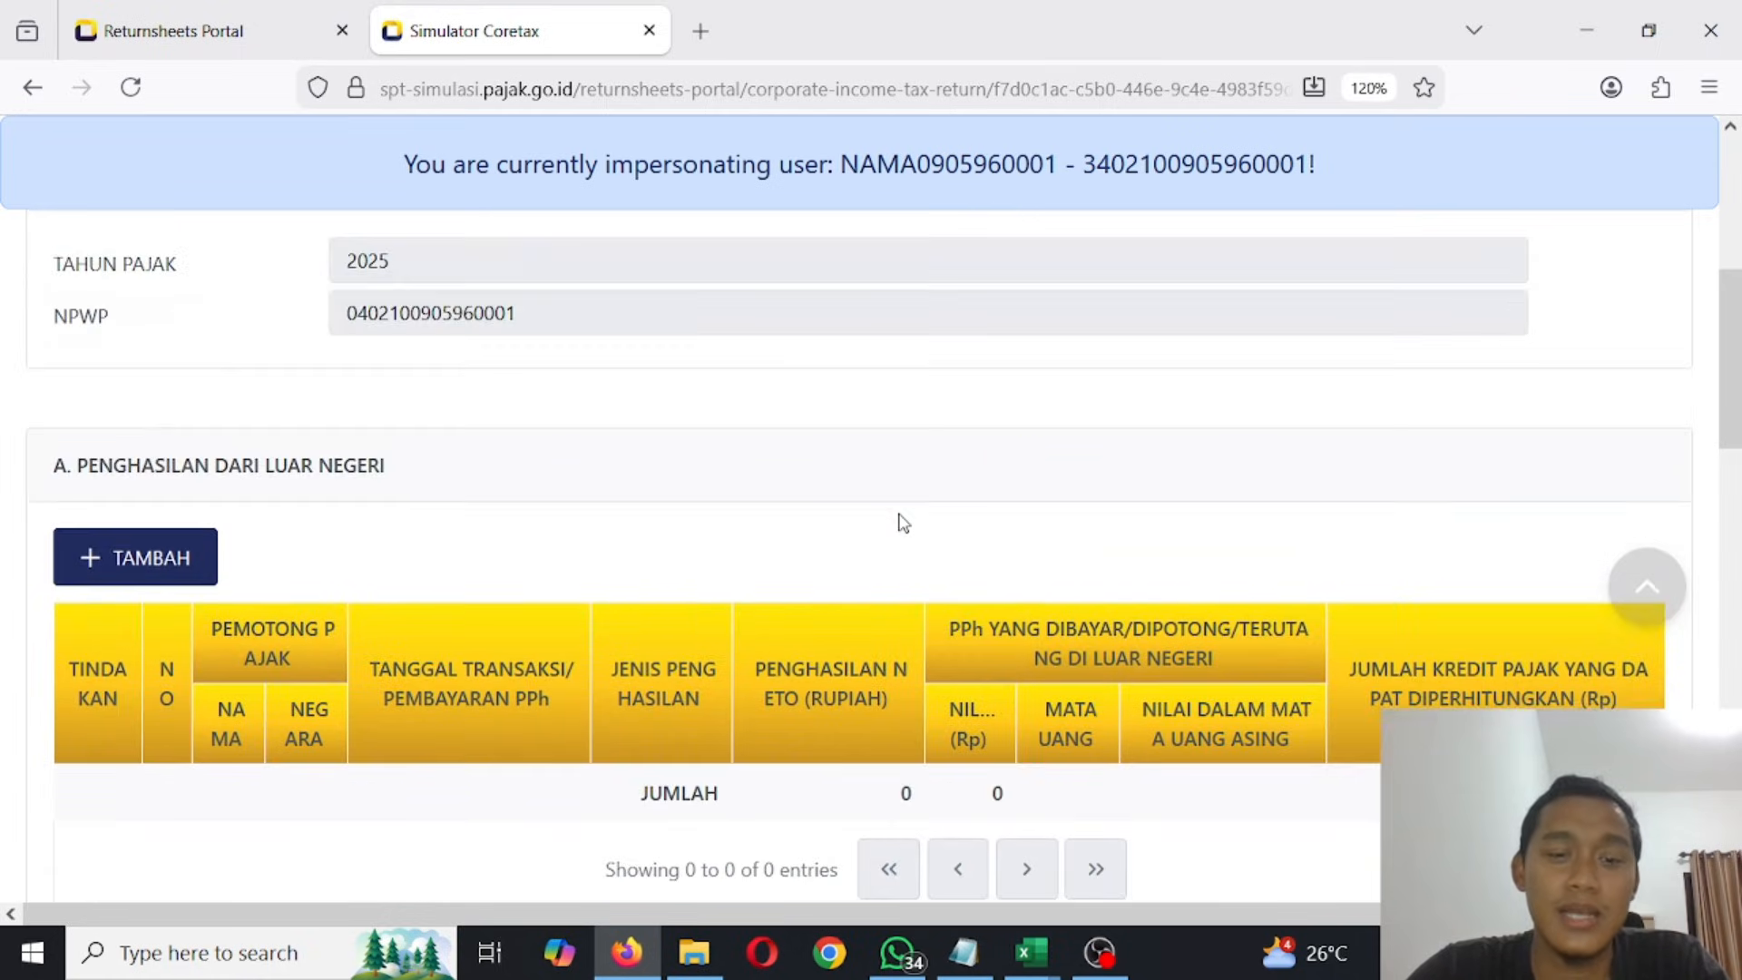
pyautogui.scroll(-15, 902, 523)
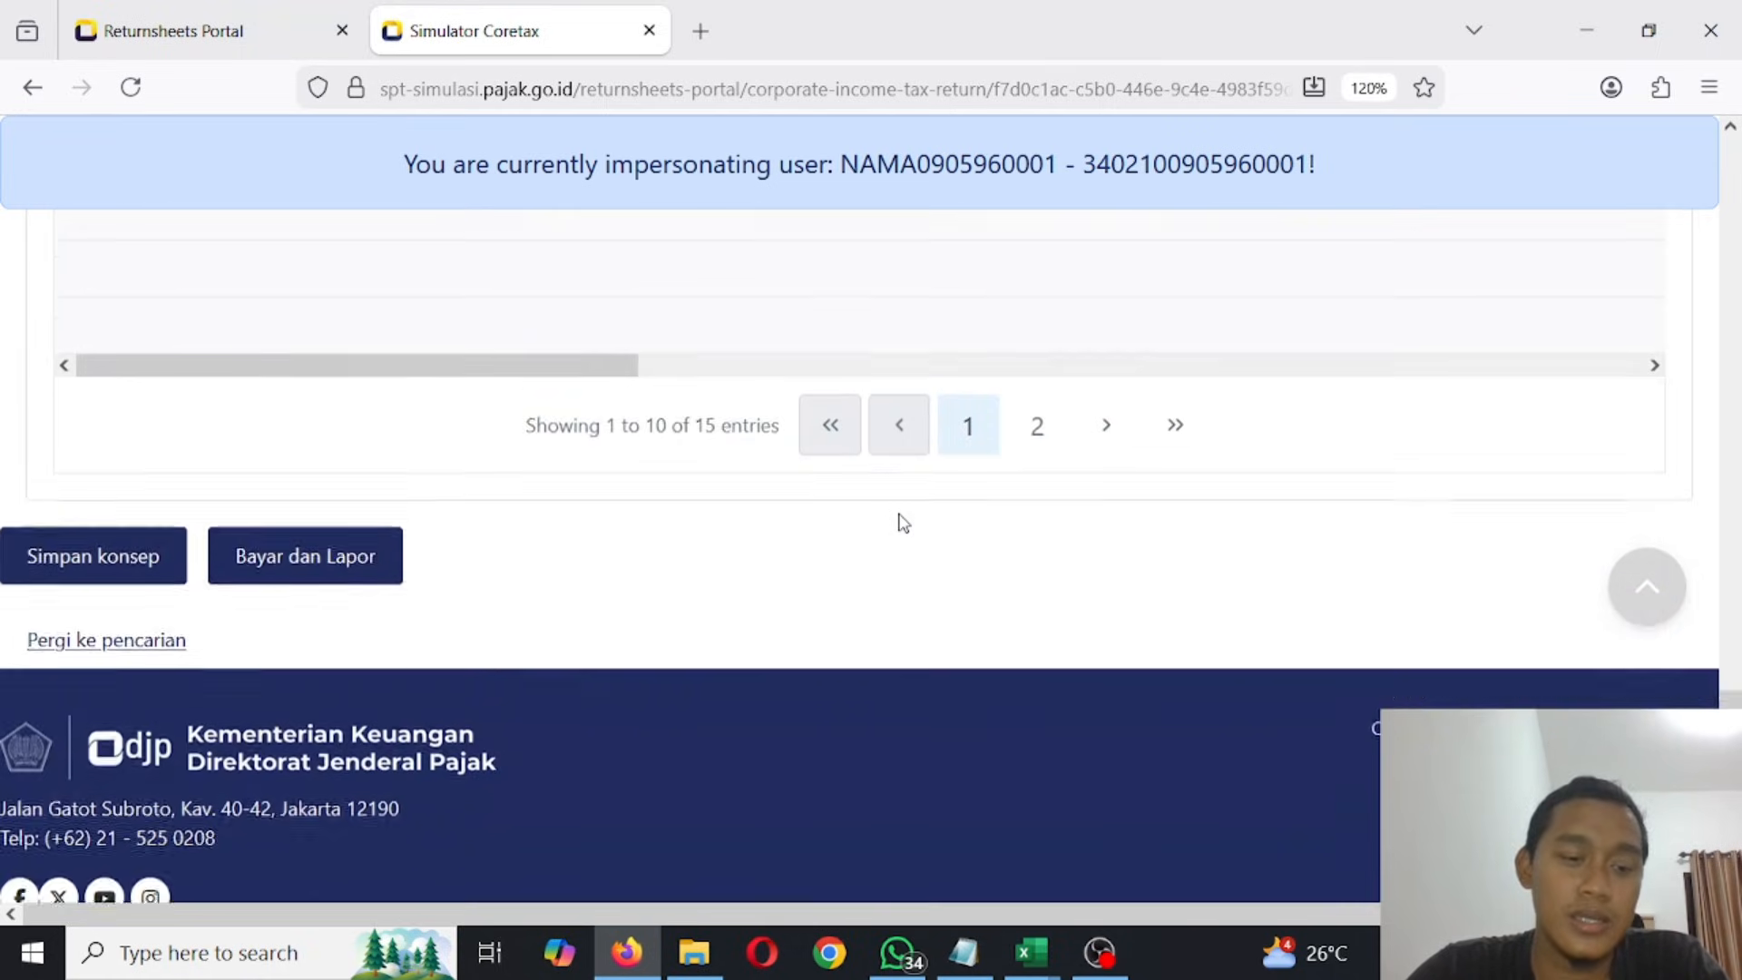
pyautogui.scroll(19, 902, 524)
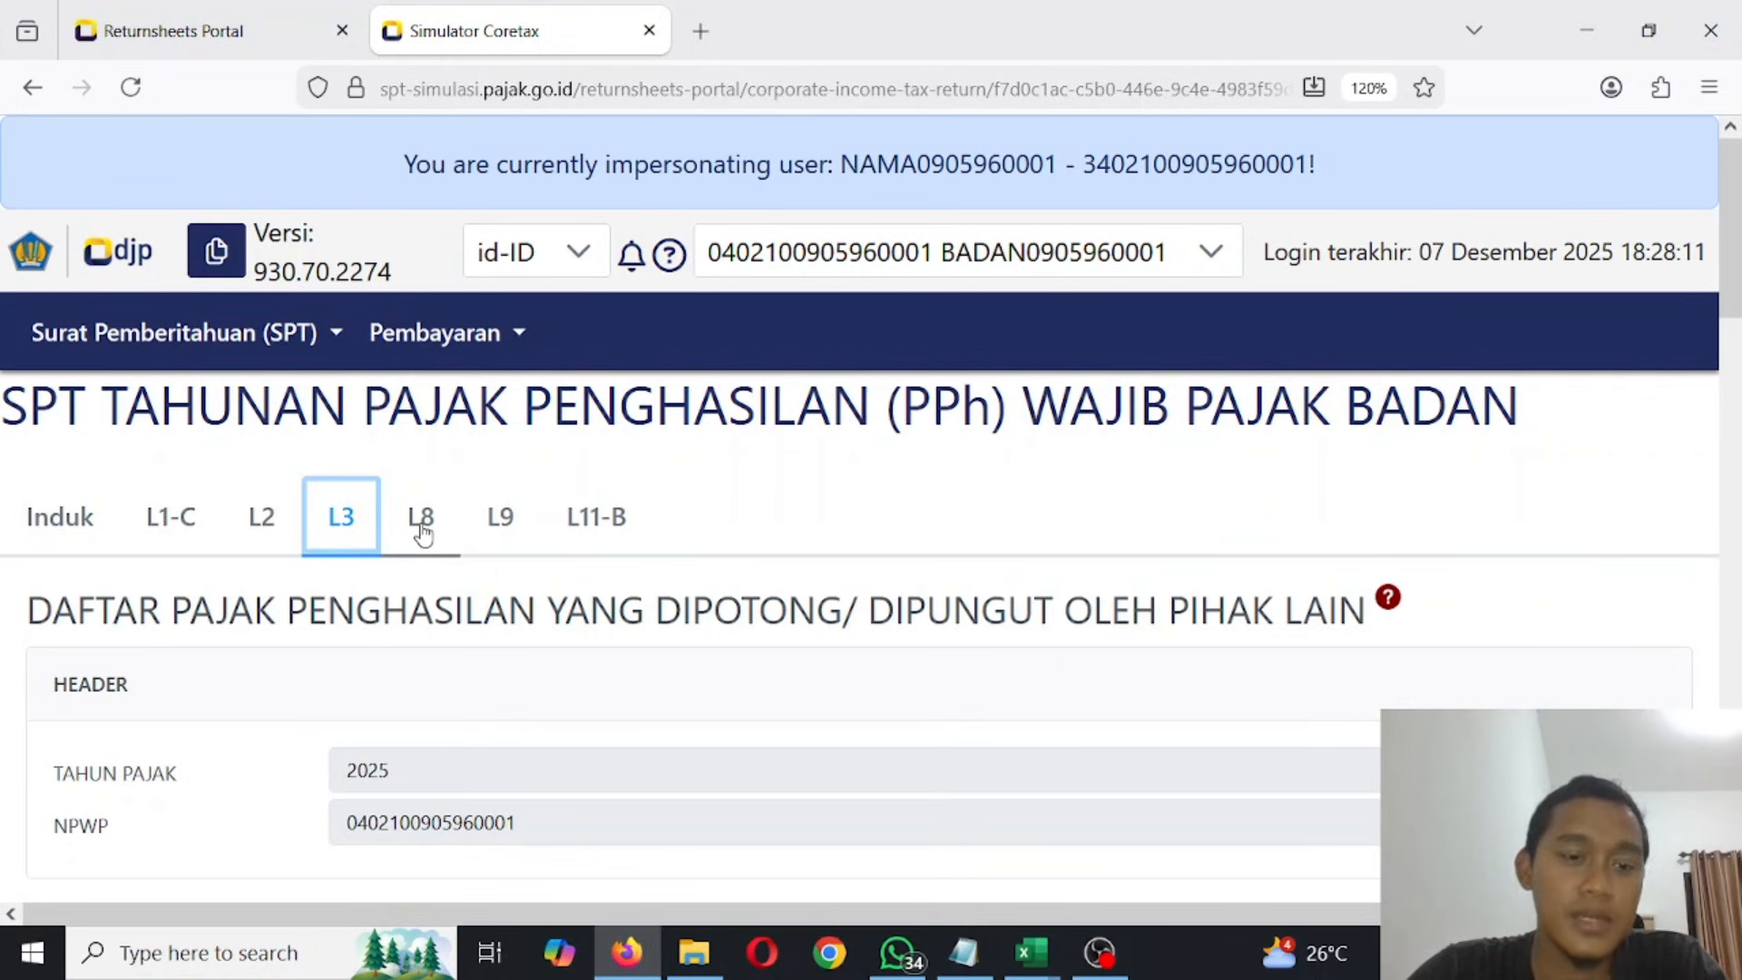
# - Open attachment L8 and examine the Pasal 31E rate-reduction calculation, including Jumlah Peredaran Bruto, Penghasilan Kena Pajak and PPh yang terutang
pyautogui.click(426, 521)
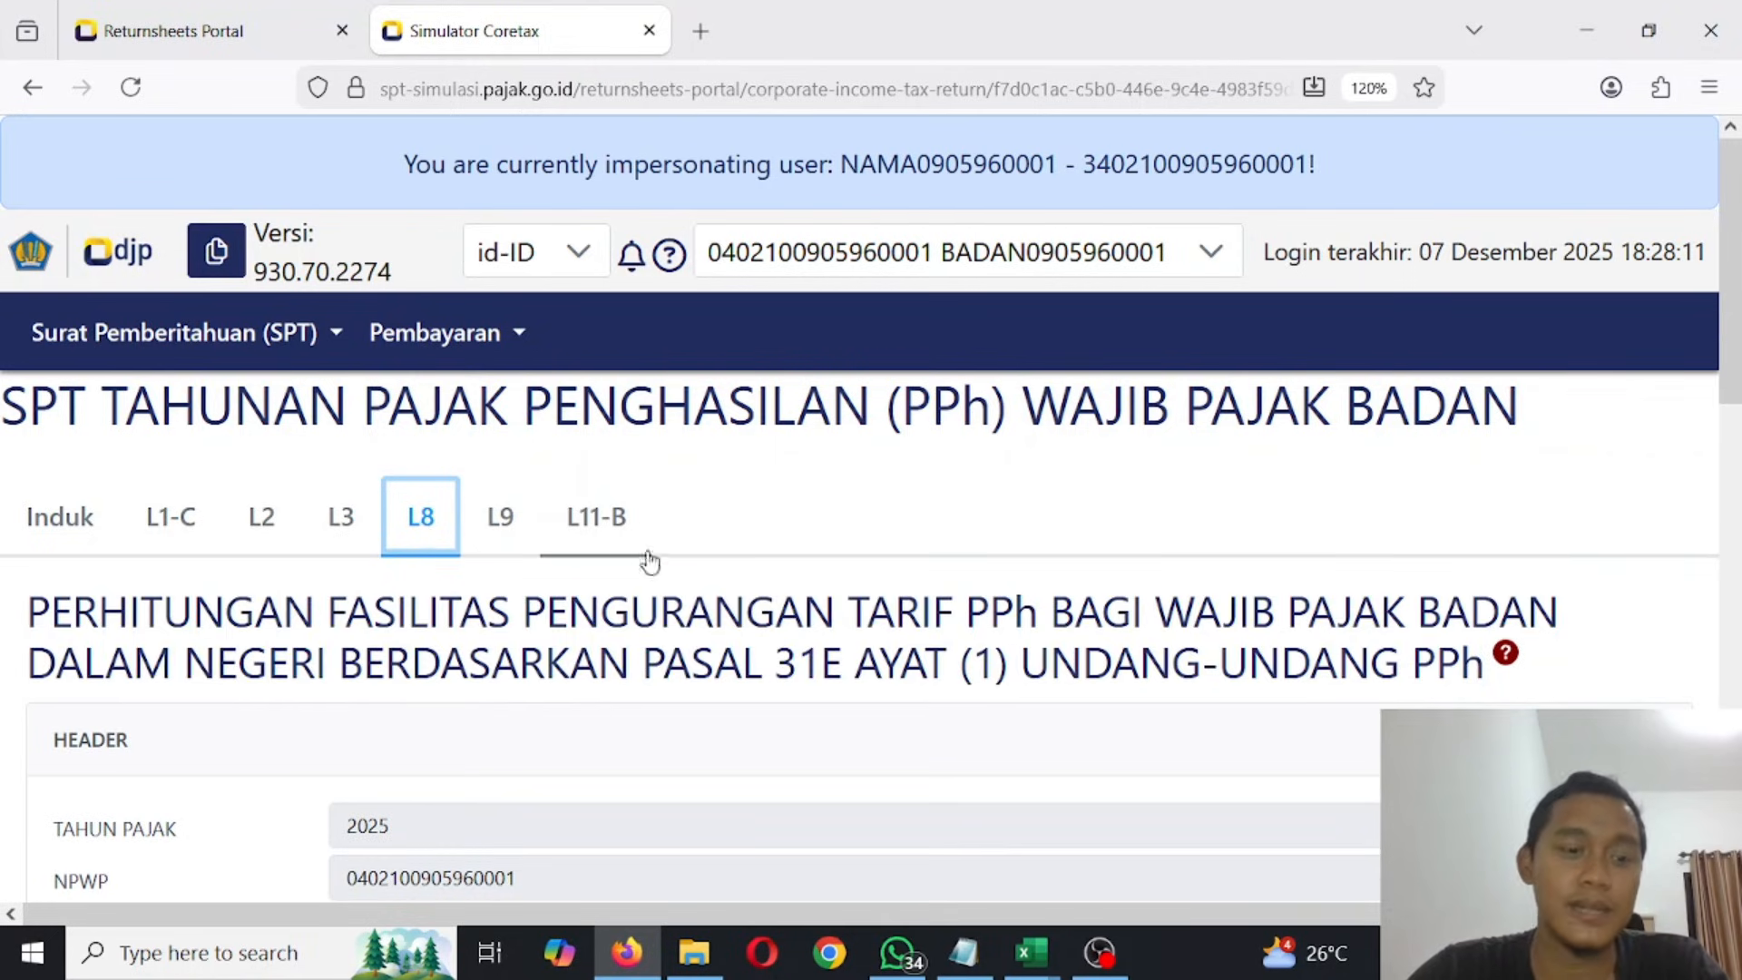
pyautogui.scroll(-3, 663, 559)
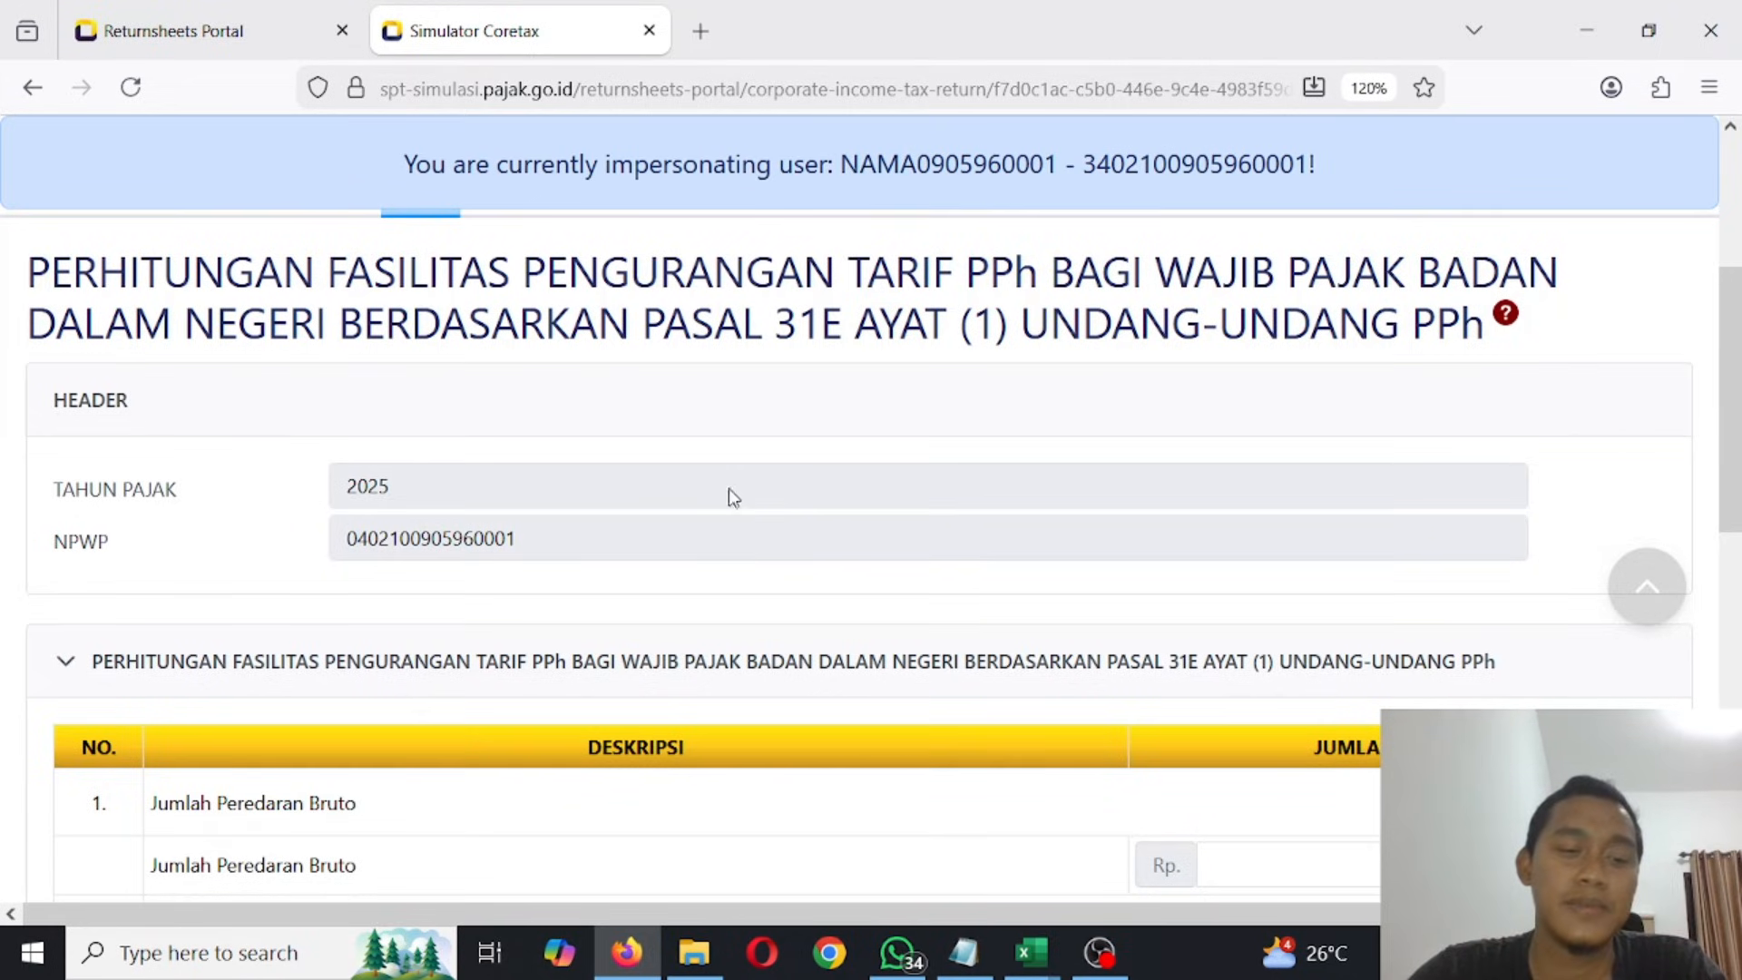
pyautogui.scroll(-5, 727, 488)
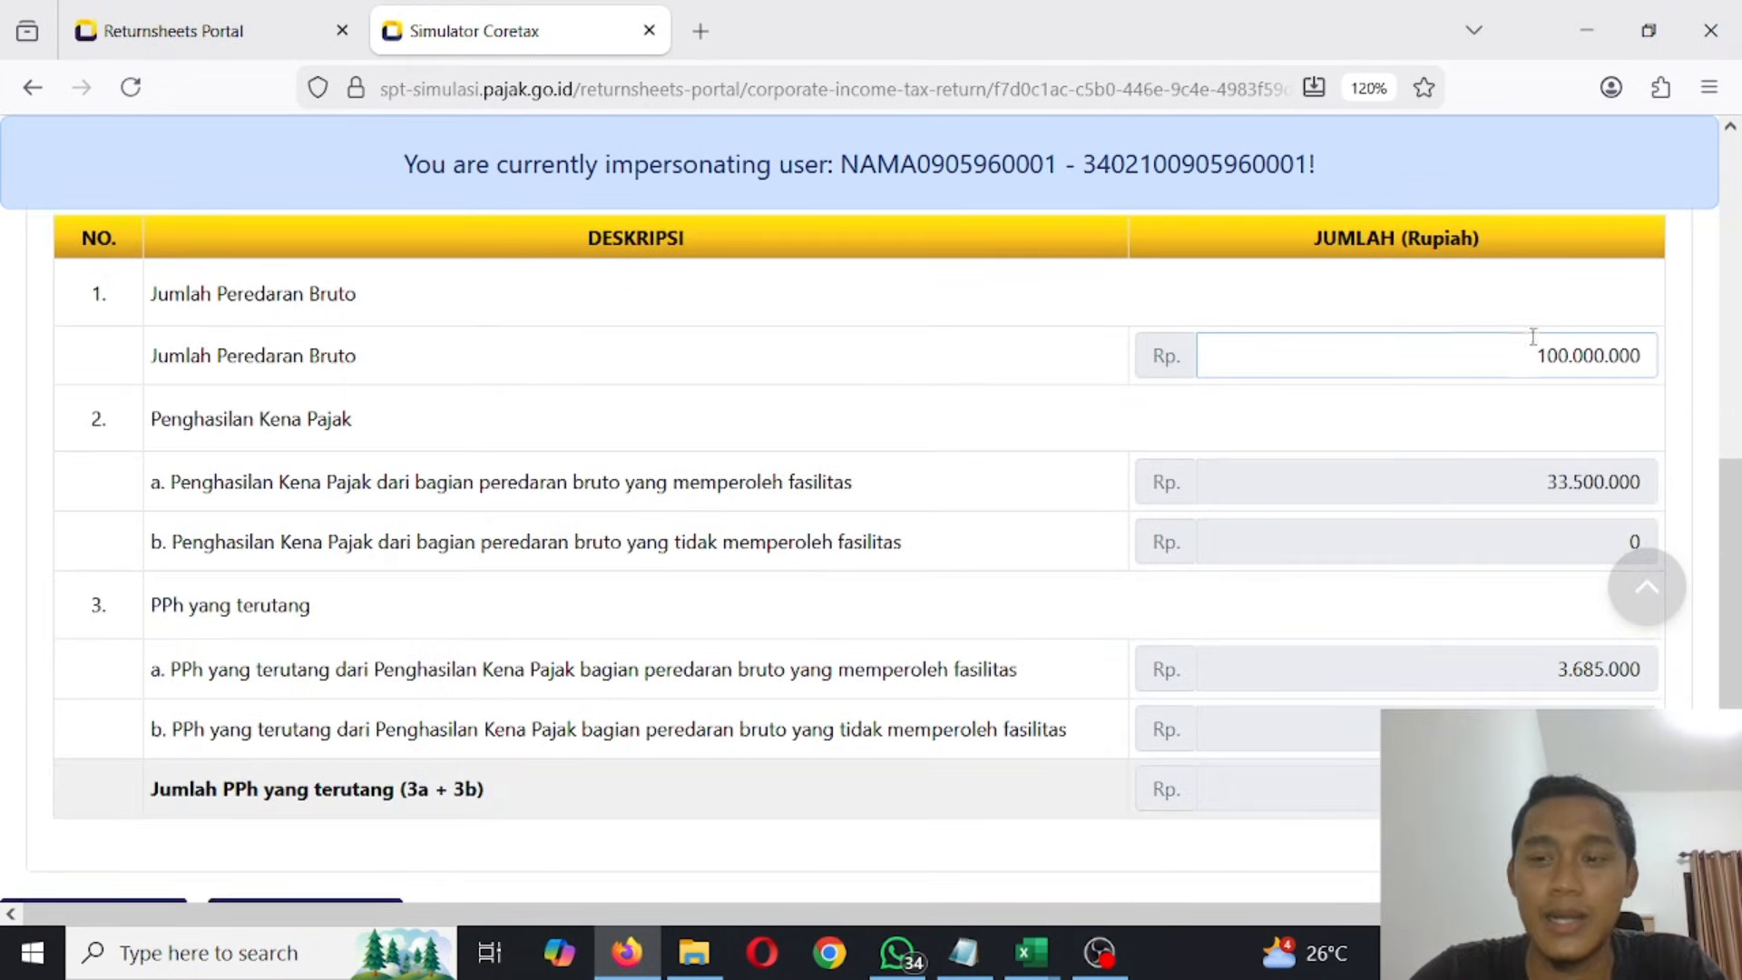
pyautogui.click(1543, 343)
pyautogui.click(1082, 422)
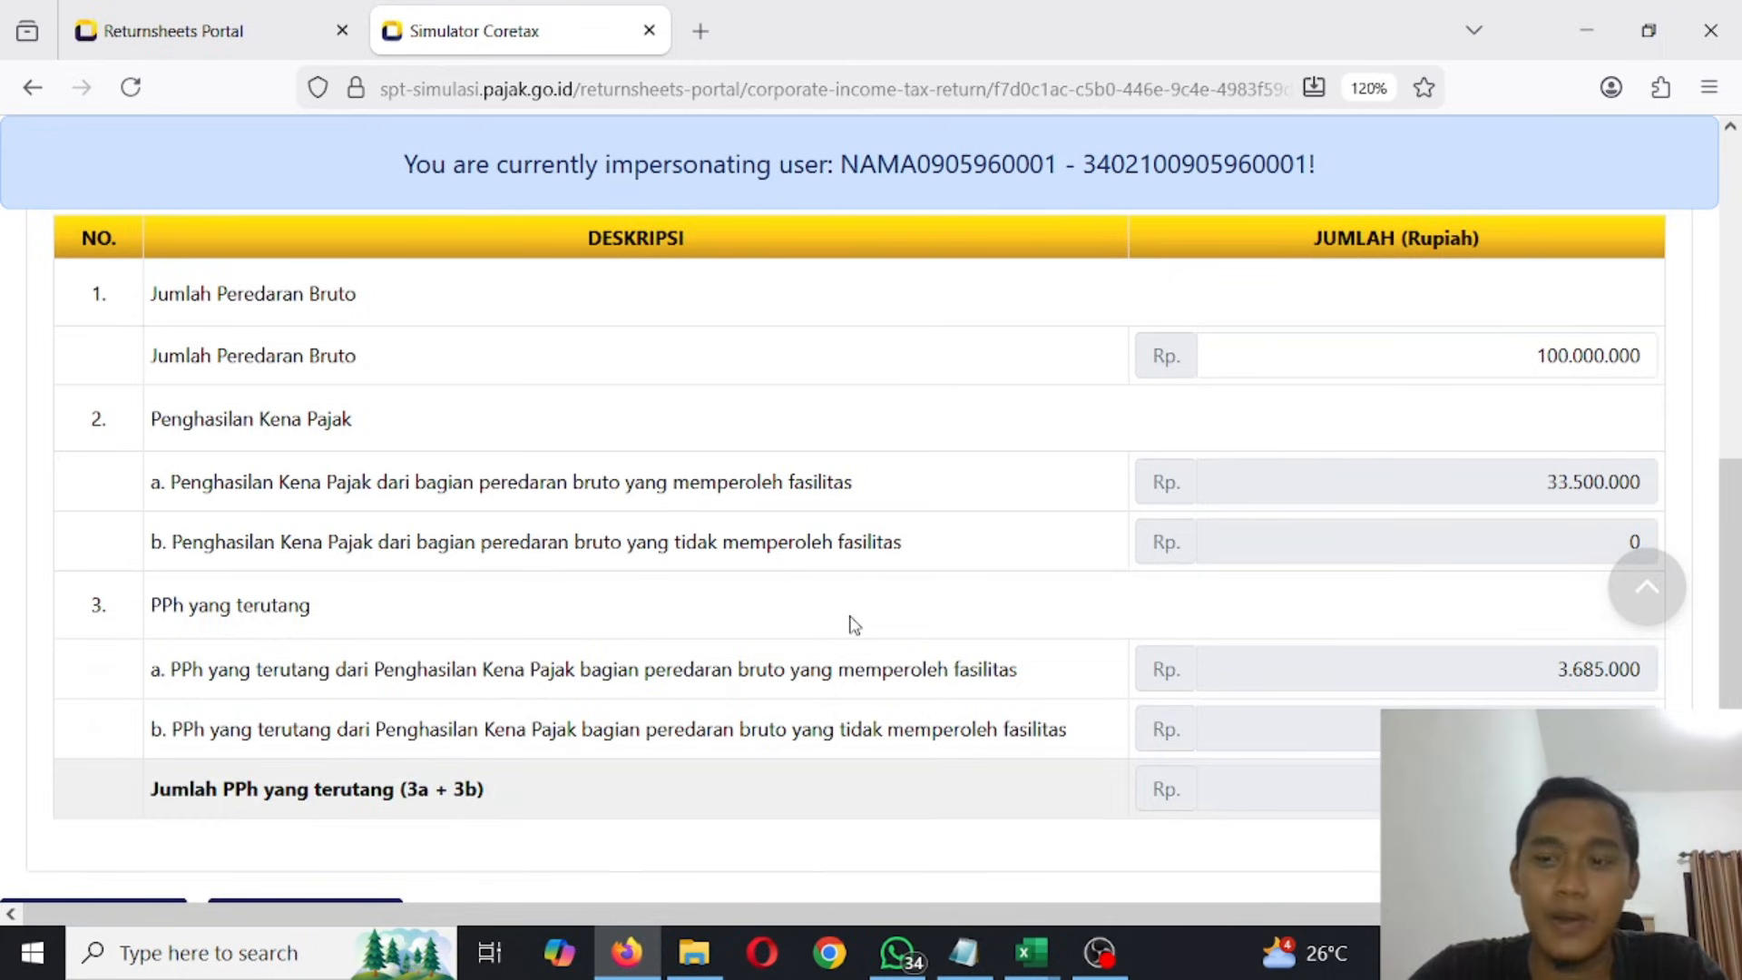
pyautogui.scroll(2, 998, 462)
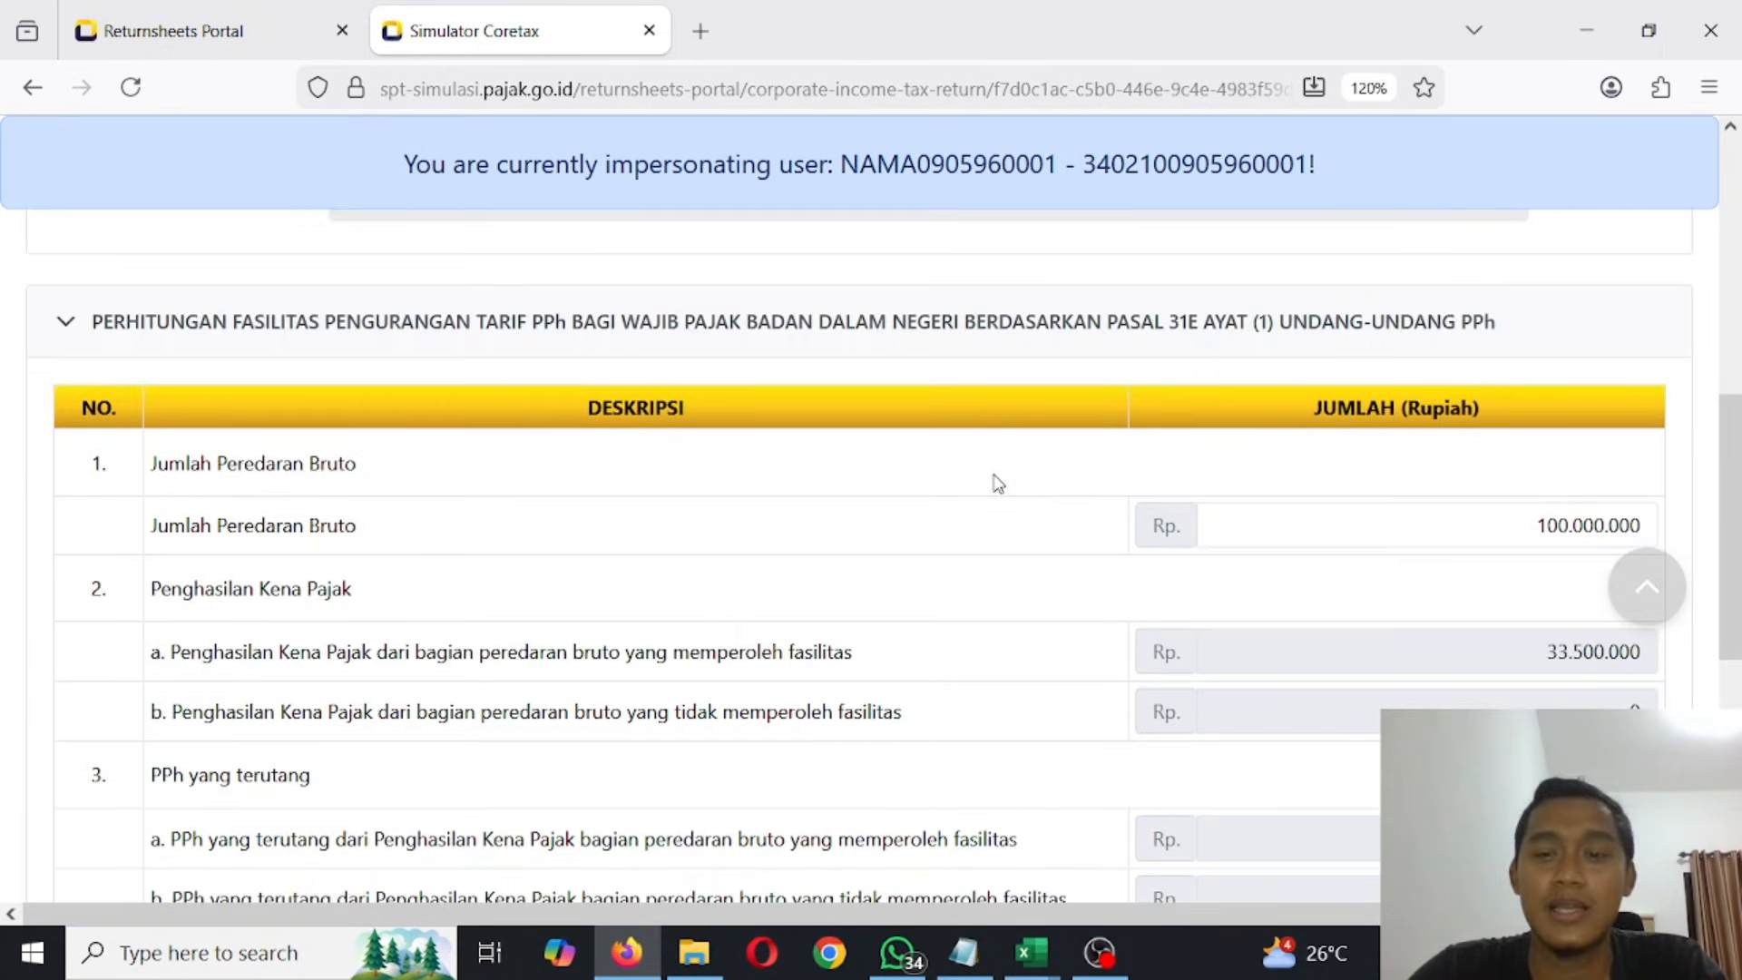
pyautogui.scroll(4, 998, 482)
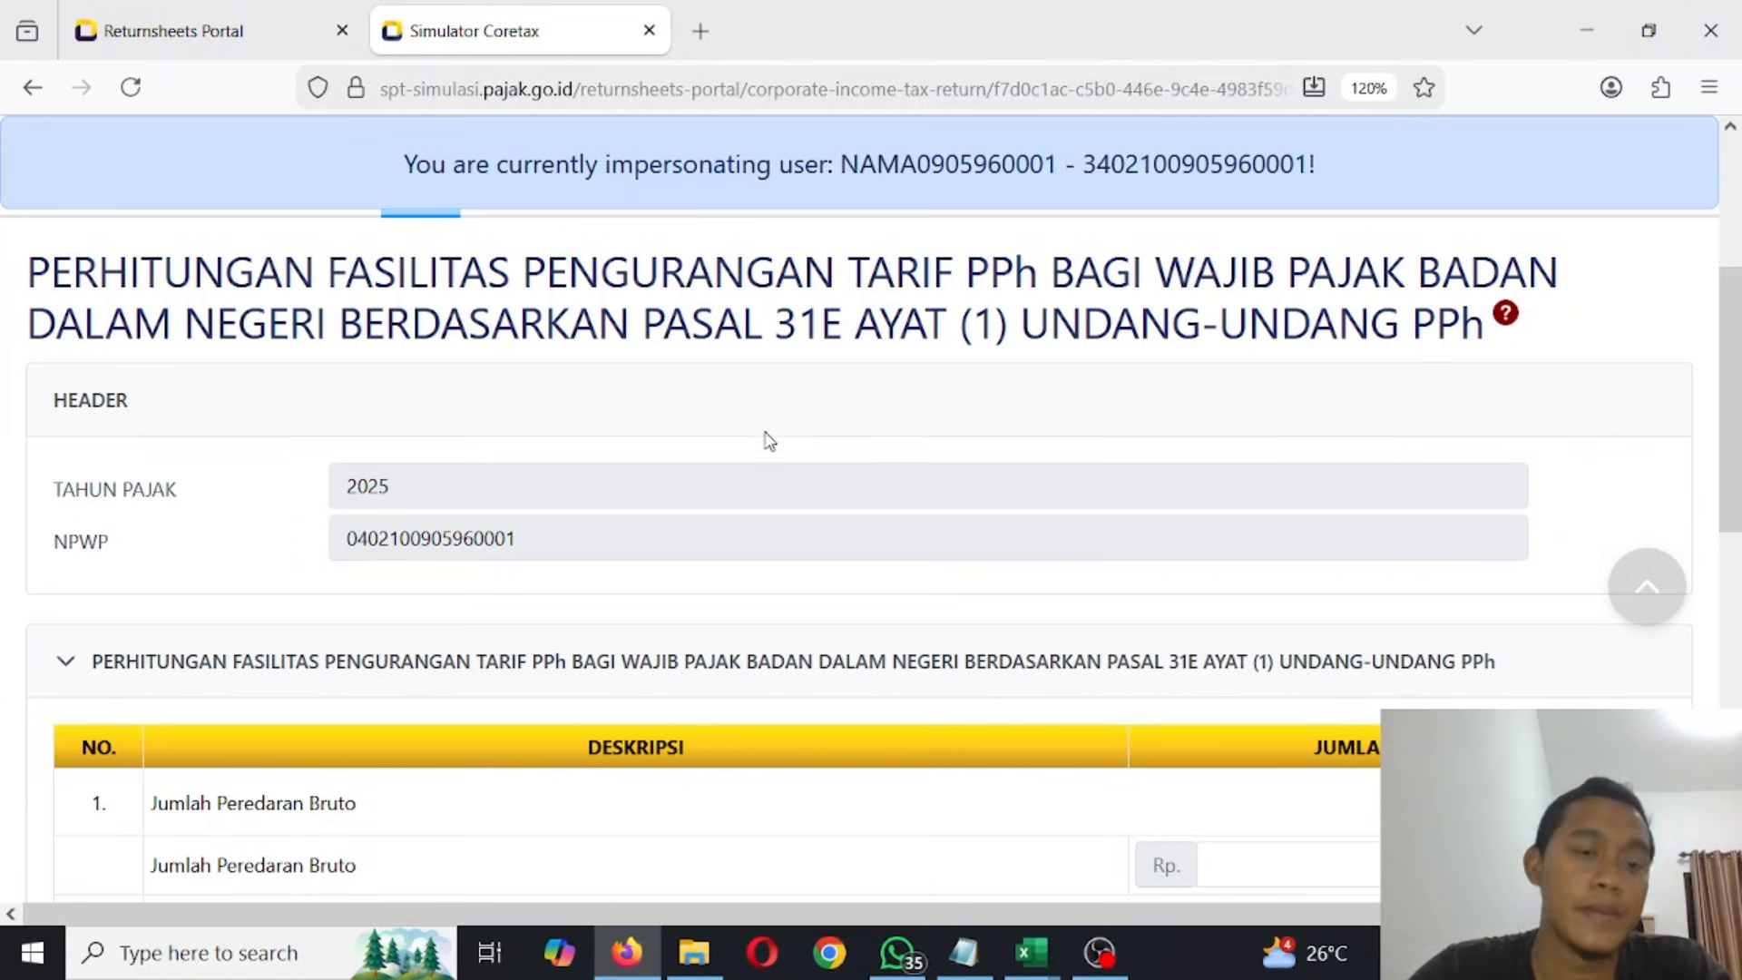
# - Open attachment L9 and examine the fiscal depreciation tables for Harta Berwujud from Kelompok 1 through Kelompok 4
pyautogui.scroll(4, 769, 442)
pyautogui.click(500, 525)
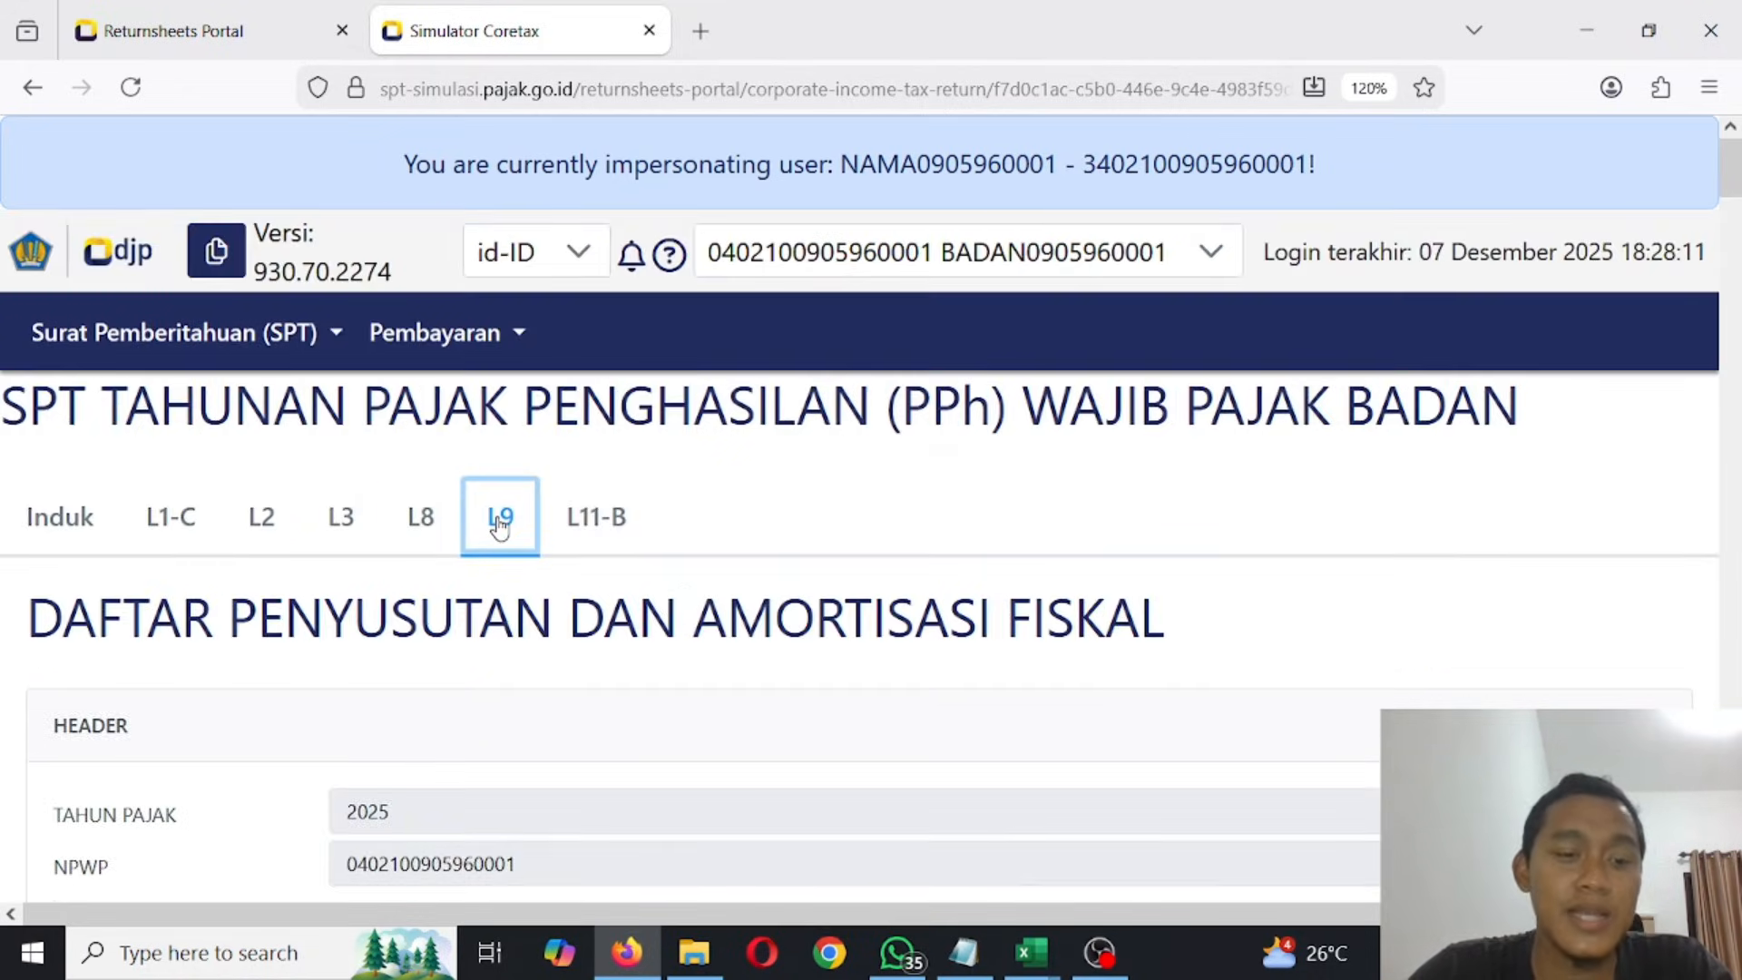
pyautogui.scroll(-2, 500, 524)
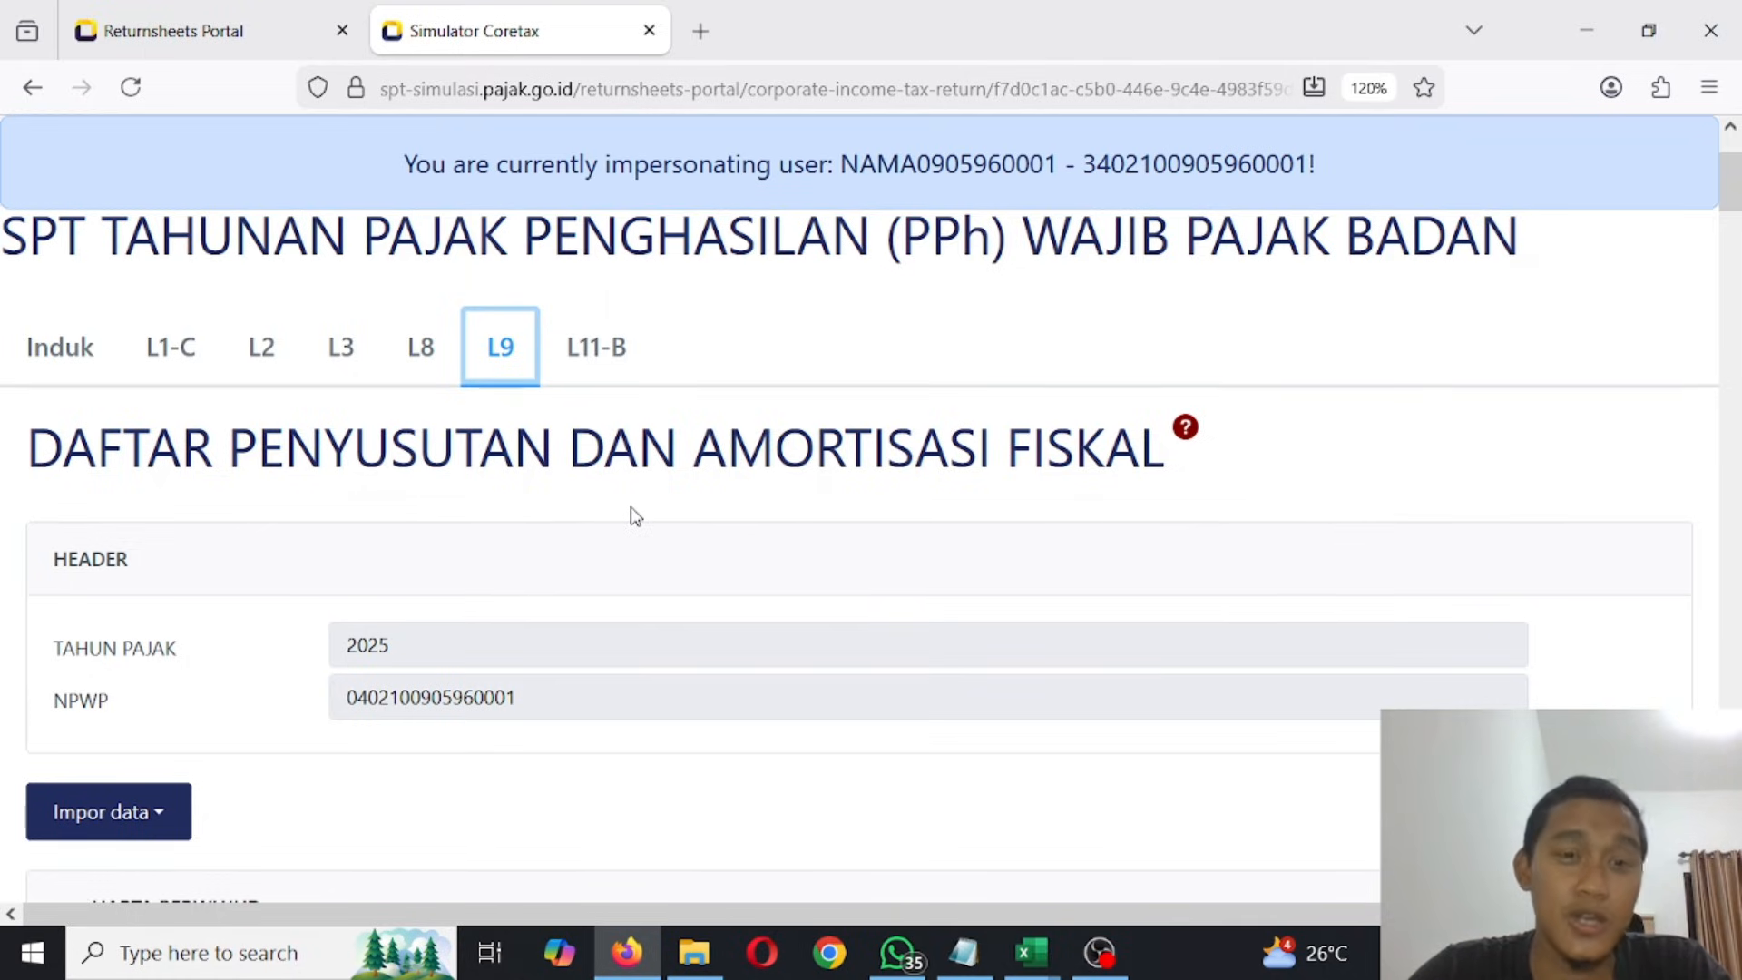
pyautogui.scroll(-10, 635, 515)
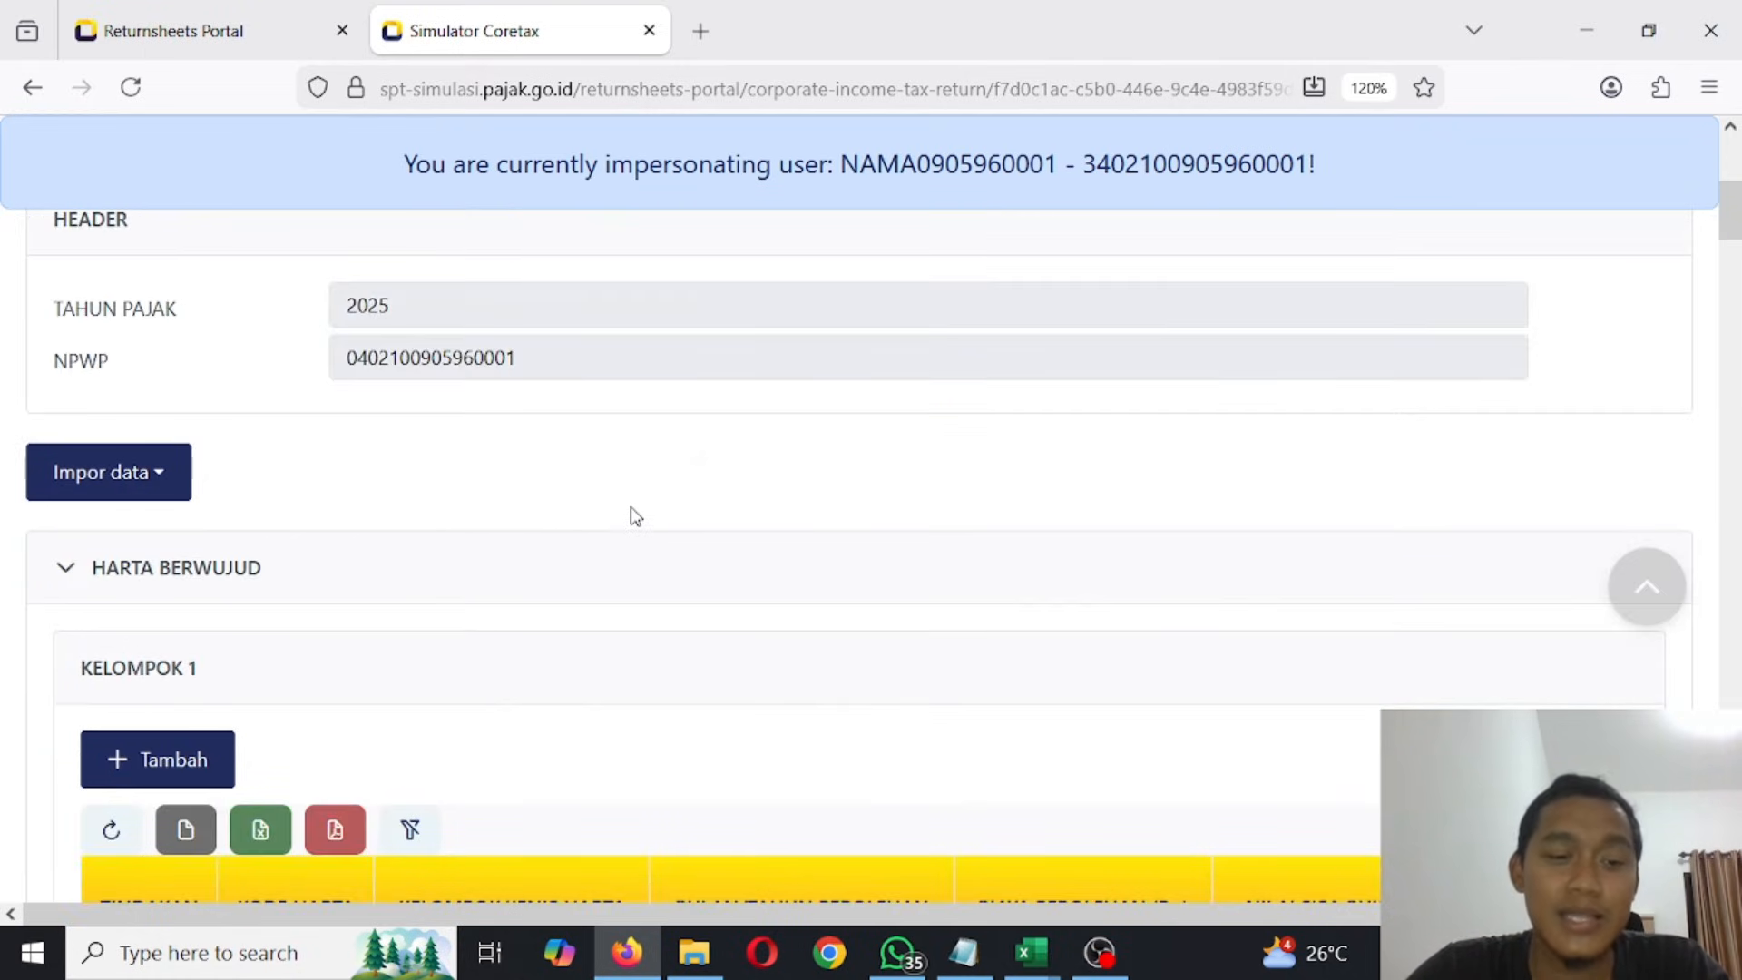
pyautogui.scroll(4, 635, 515)
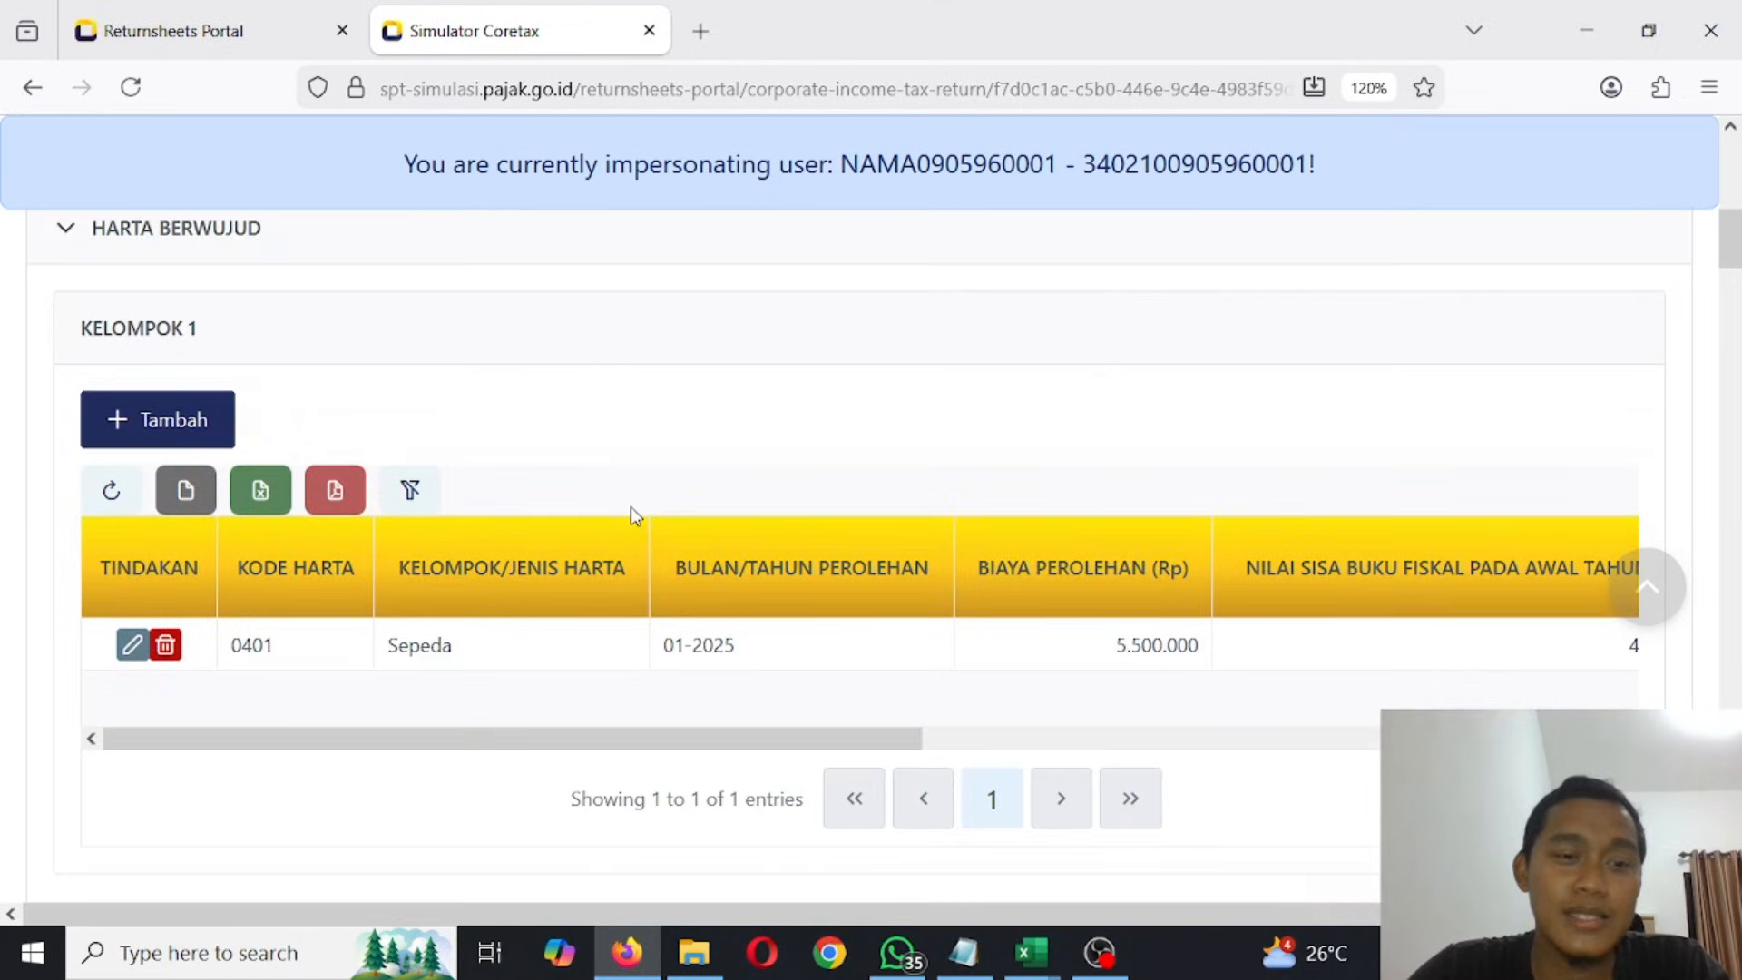
pyautogui.scroll(-8, 632, 513)
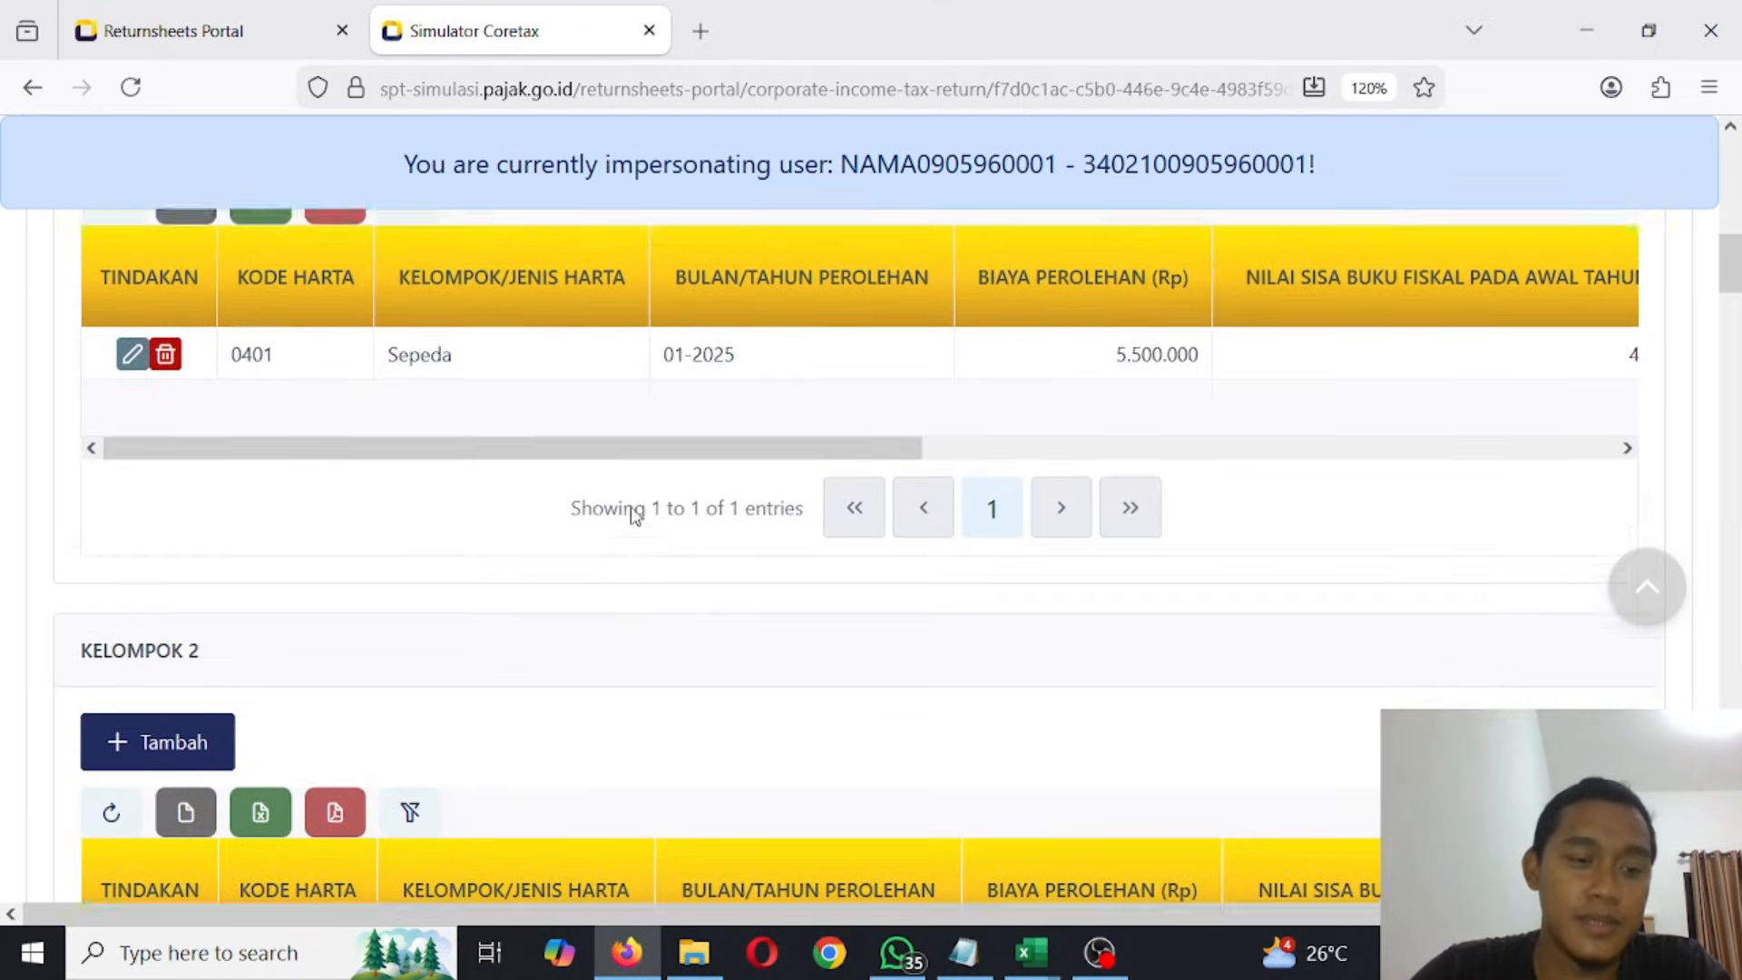
pyautogui.scroll(-15, 630, 505)
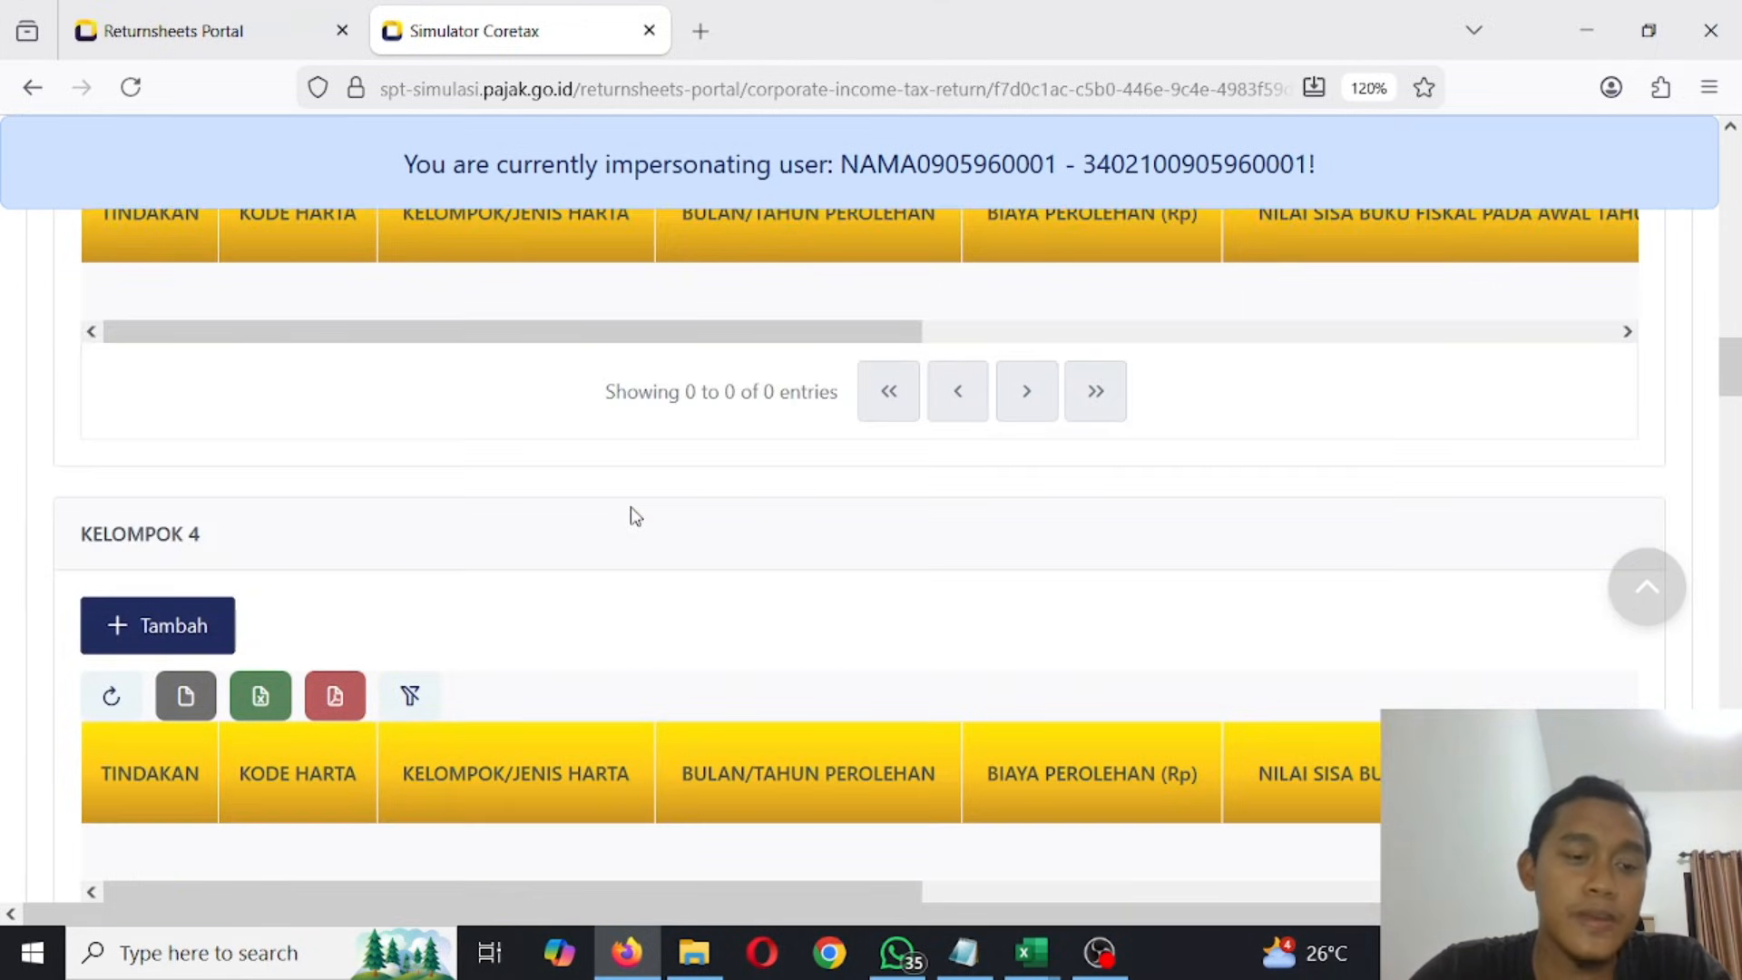
pyautogui.scroll(6, 629, 513)
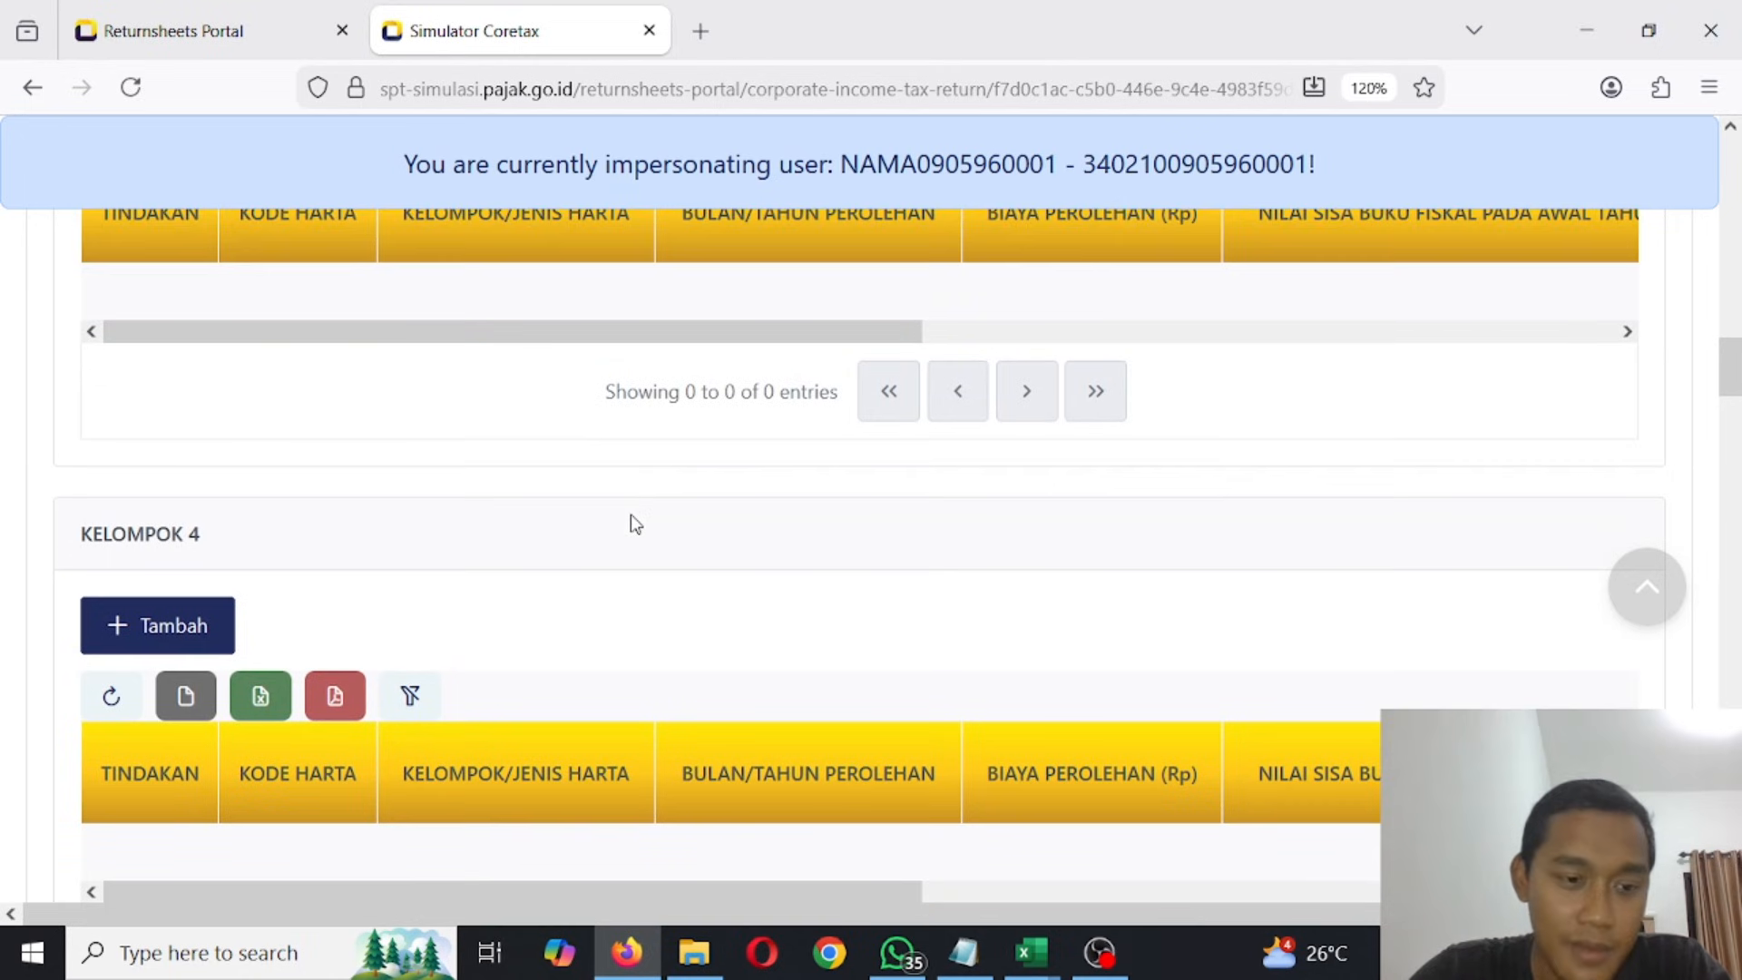
# - Switch to the UMKM PPh Final workbook in Excel and examine the Laptop row under PERALATAN on the ASET sheet
pyautogui.moveTo(1055, 976)
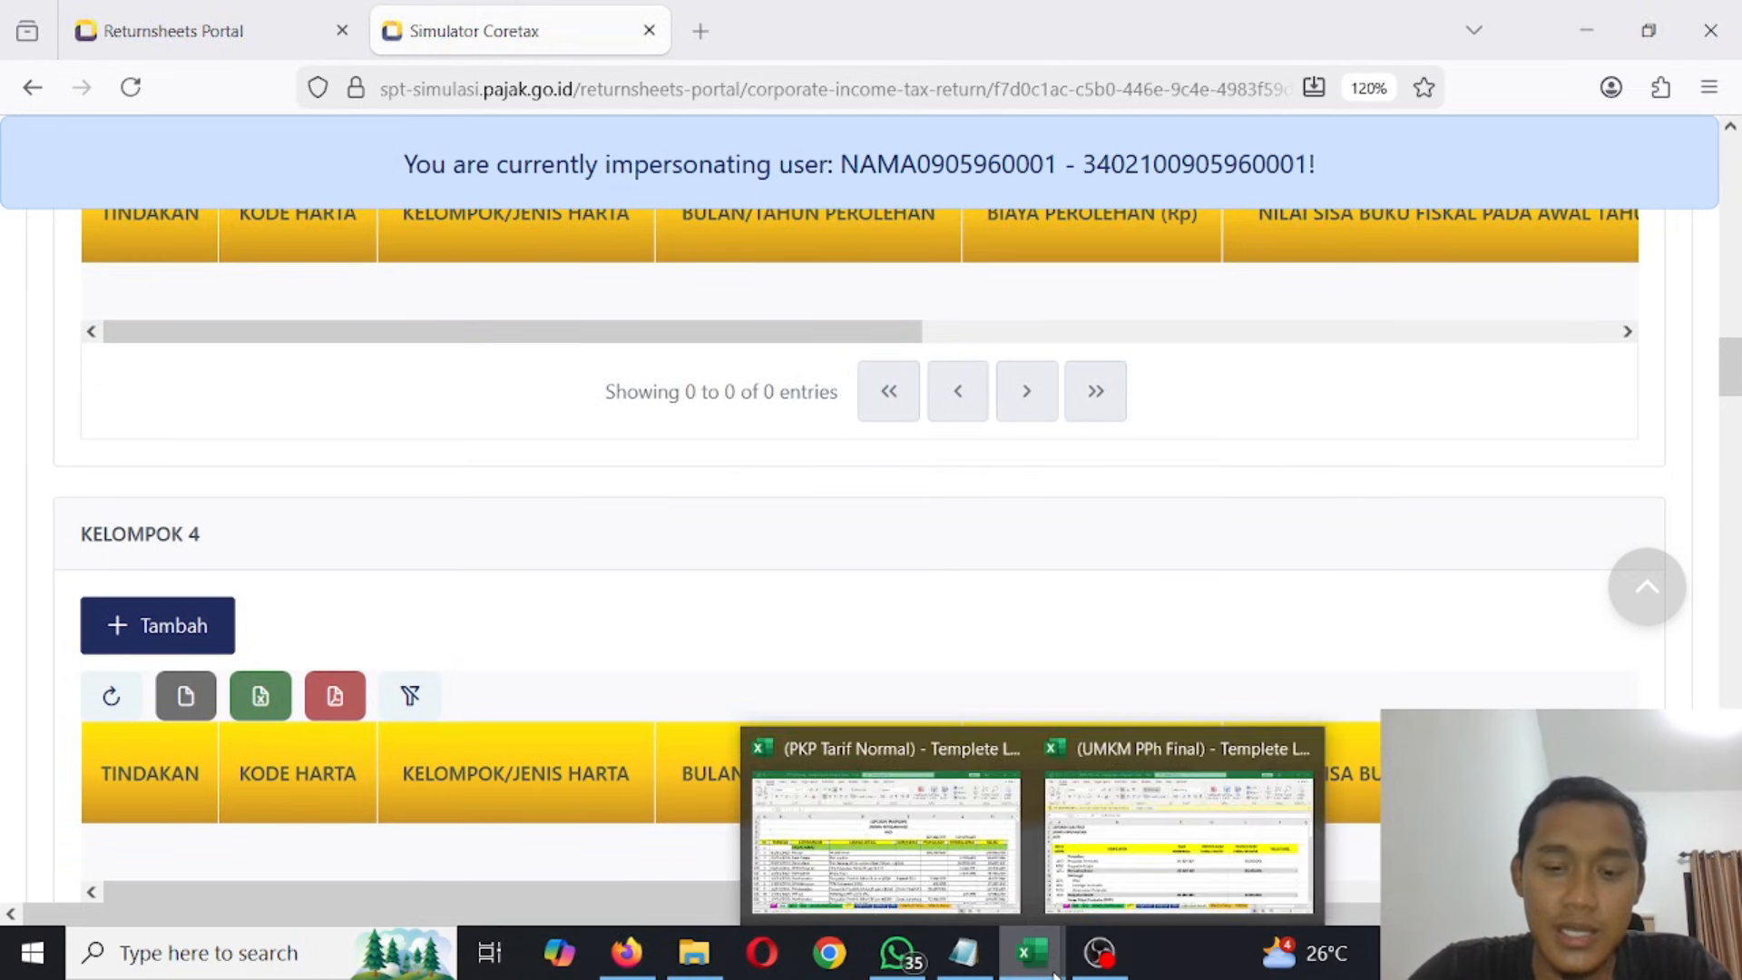
pyautogui.click(826, 847)
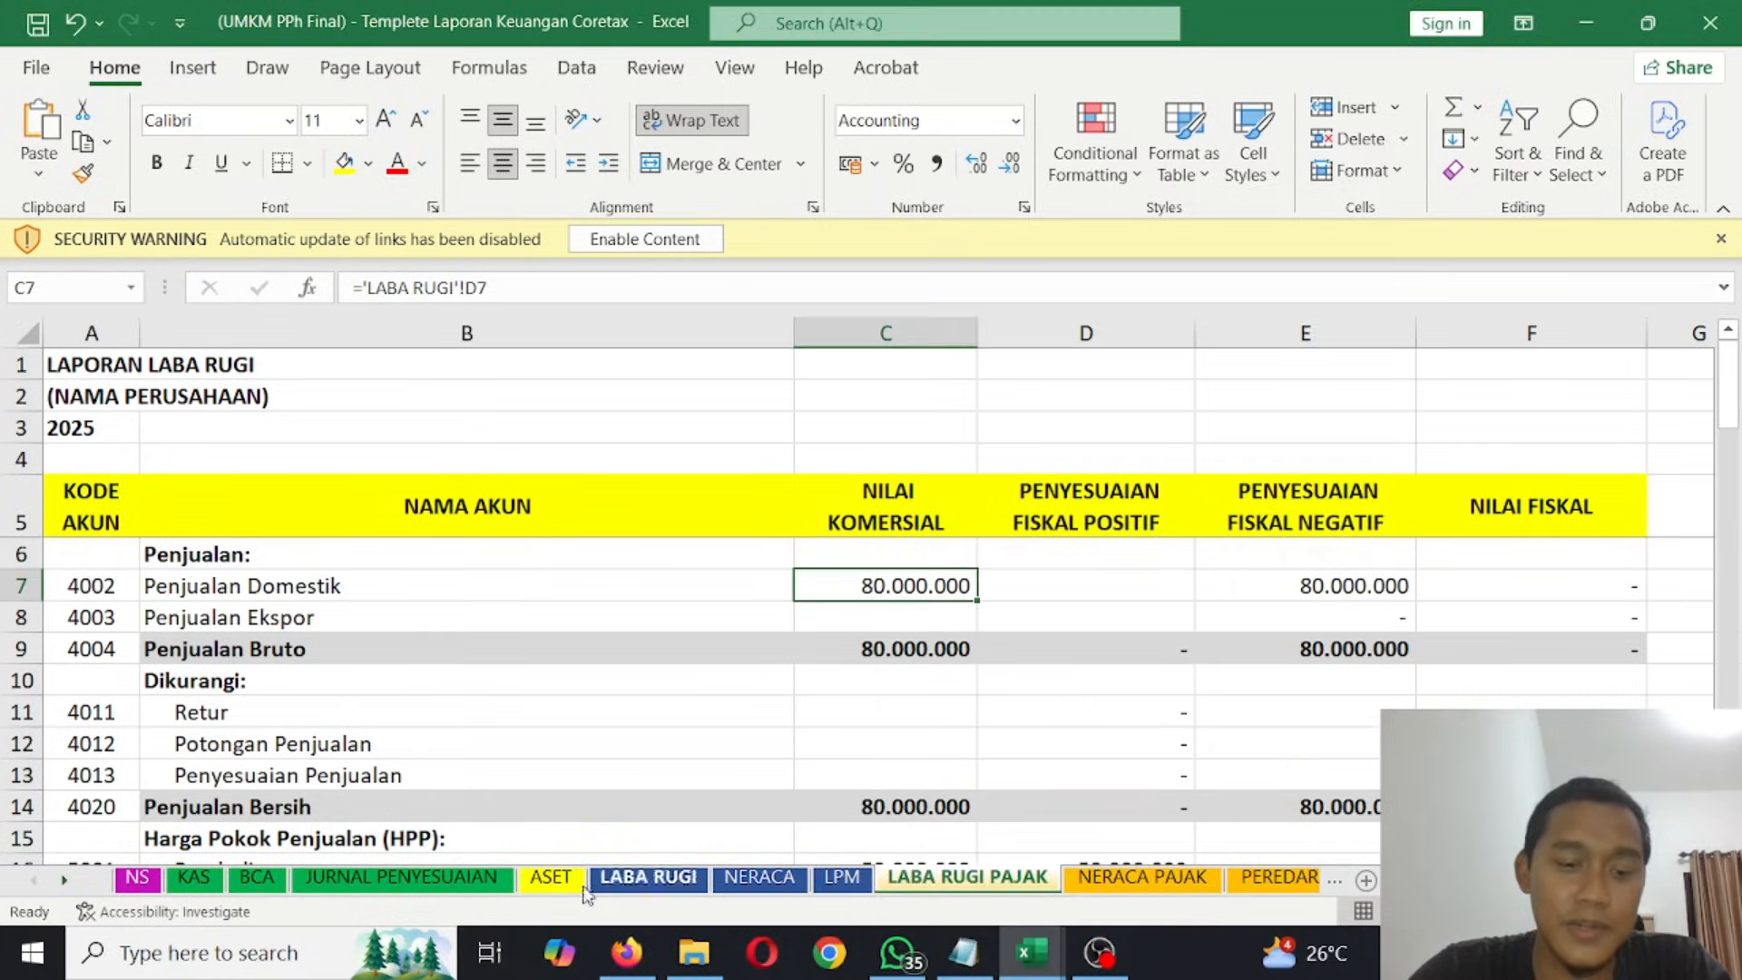
pyautogui.click(552, 876)
pyautogui.scroll(-1, 335, 688)
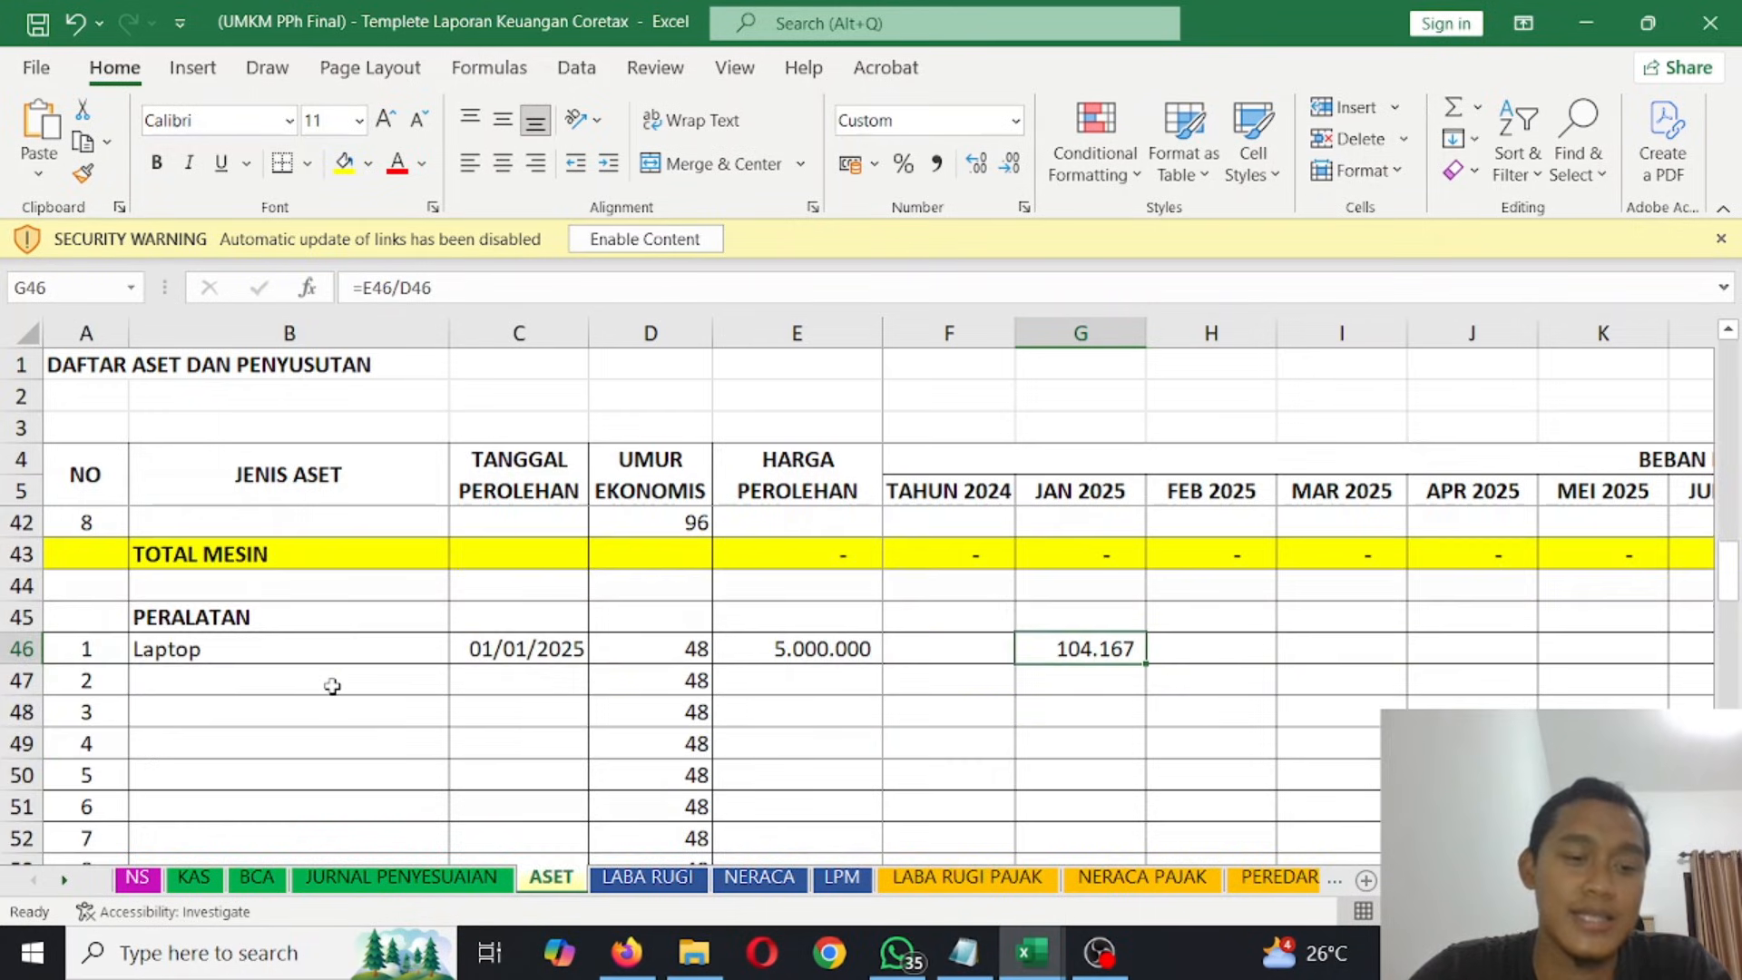
pyautogui.moveTo(337, 649); pyautogui.dragTo(1315, 650)
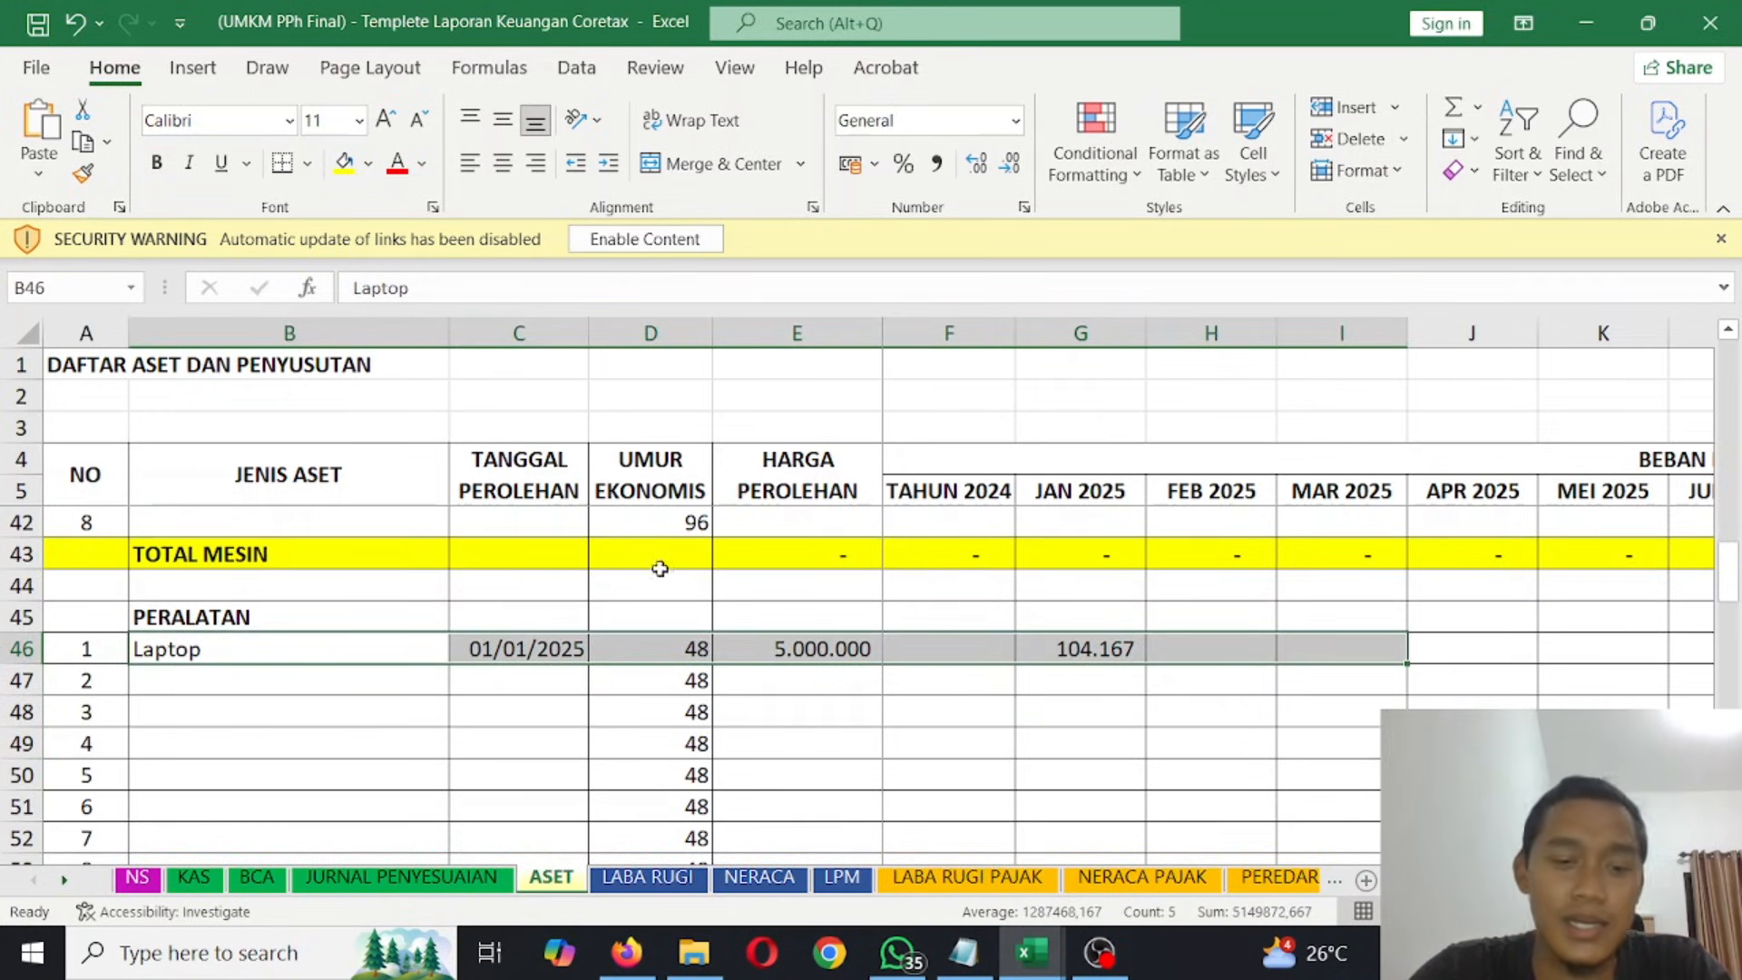
pyautogui.click(317, 657)
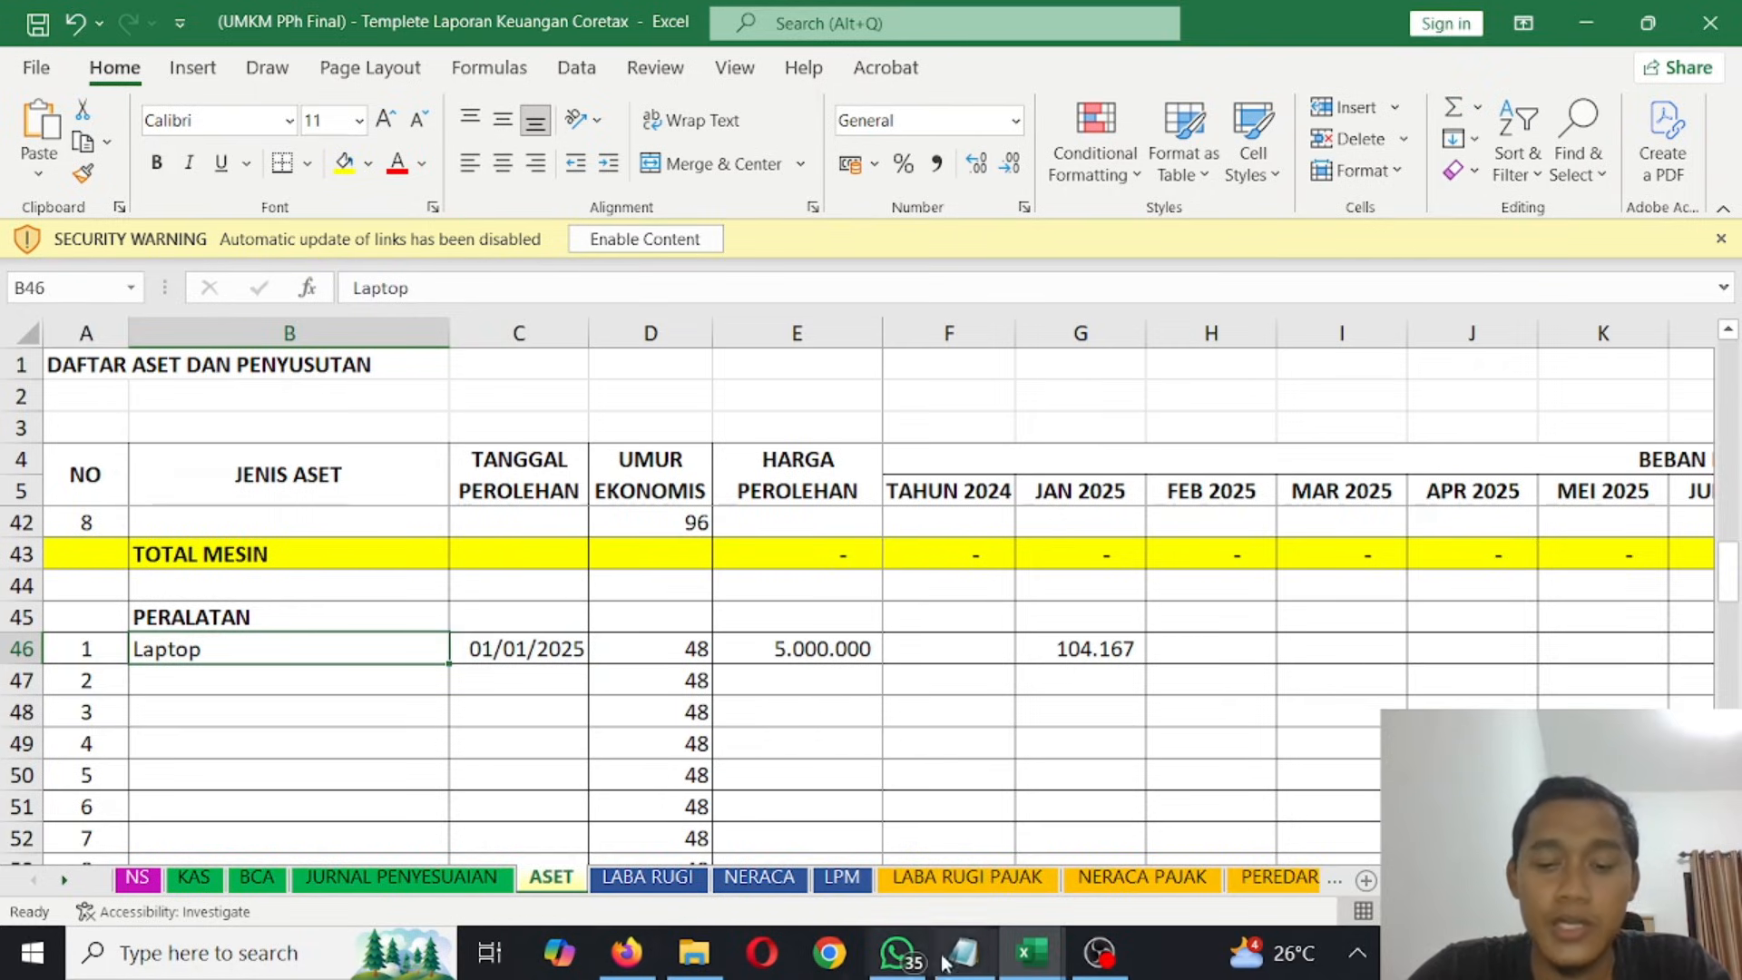
# - Return to the Coretax simulator in Firefox, view attachment L11-B on deductible borrowing costs, and reopen L1-C
pyautogui.click(626, 952)
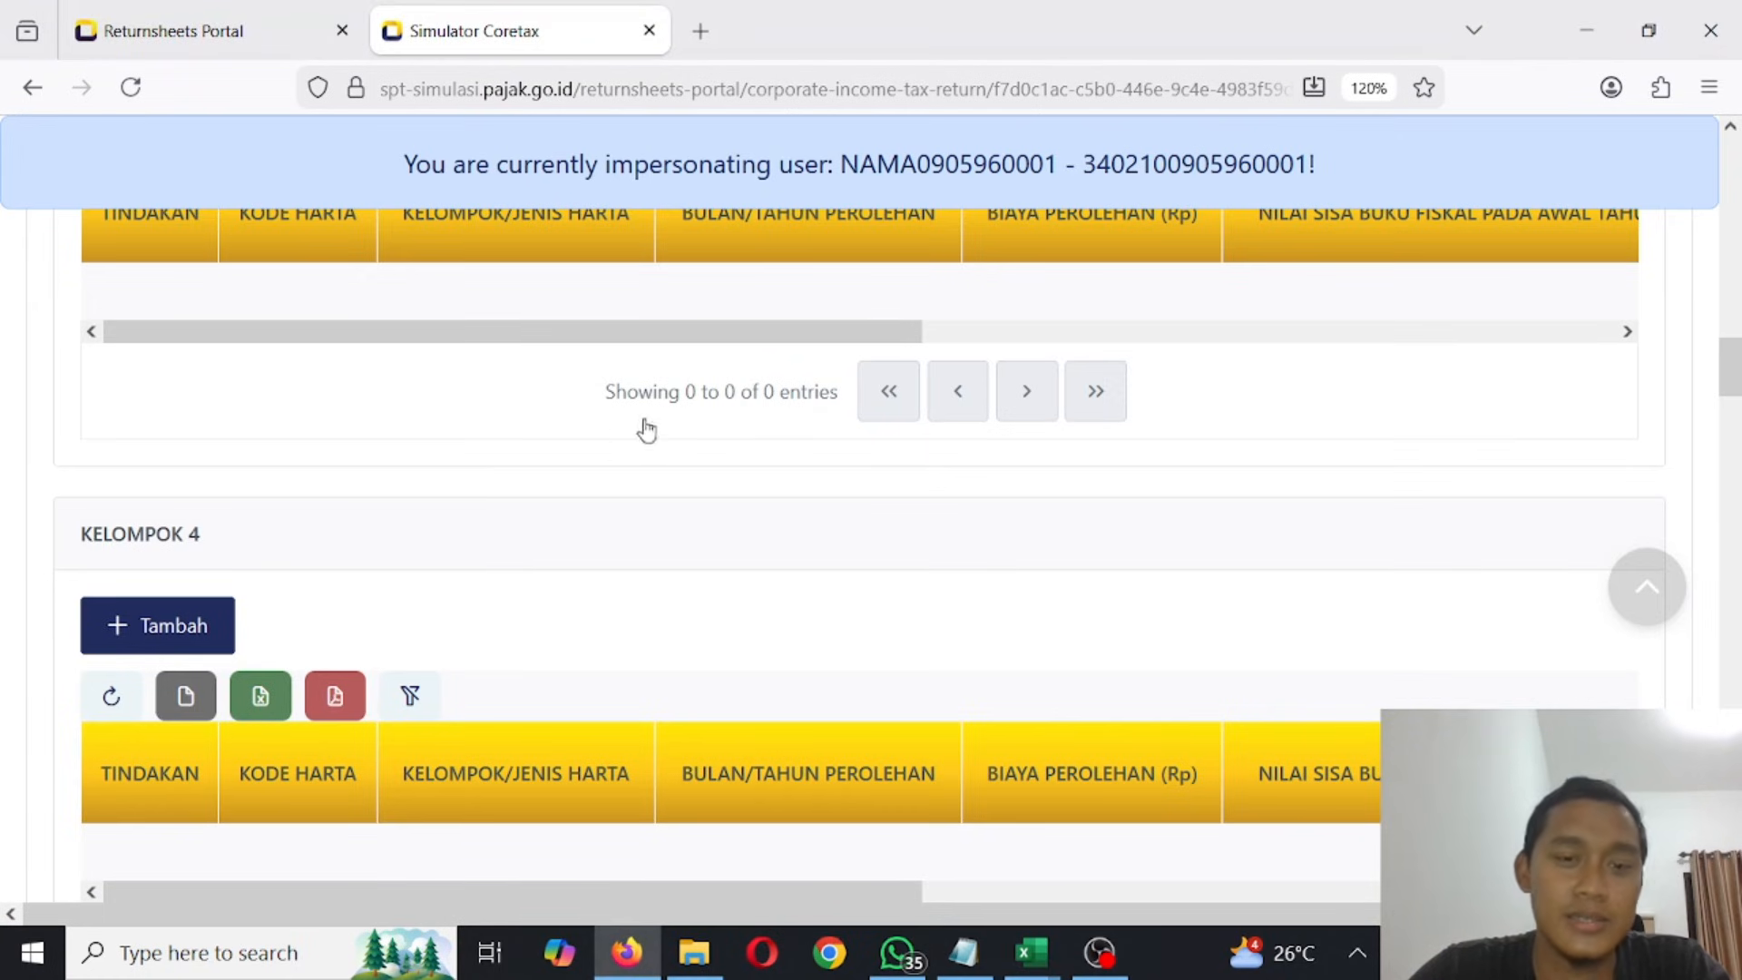
pyautogui.scroll(10, 595, 458)
pyautogui.scroll(15, 595, 458)
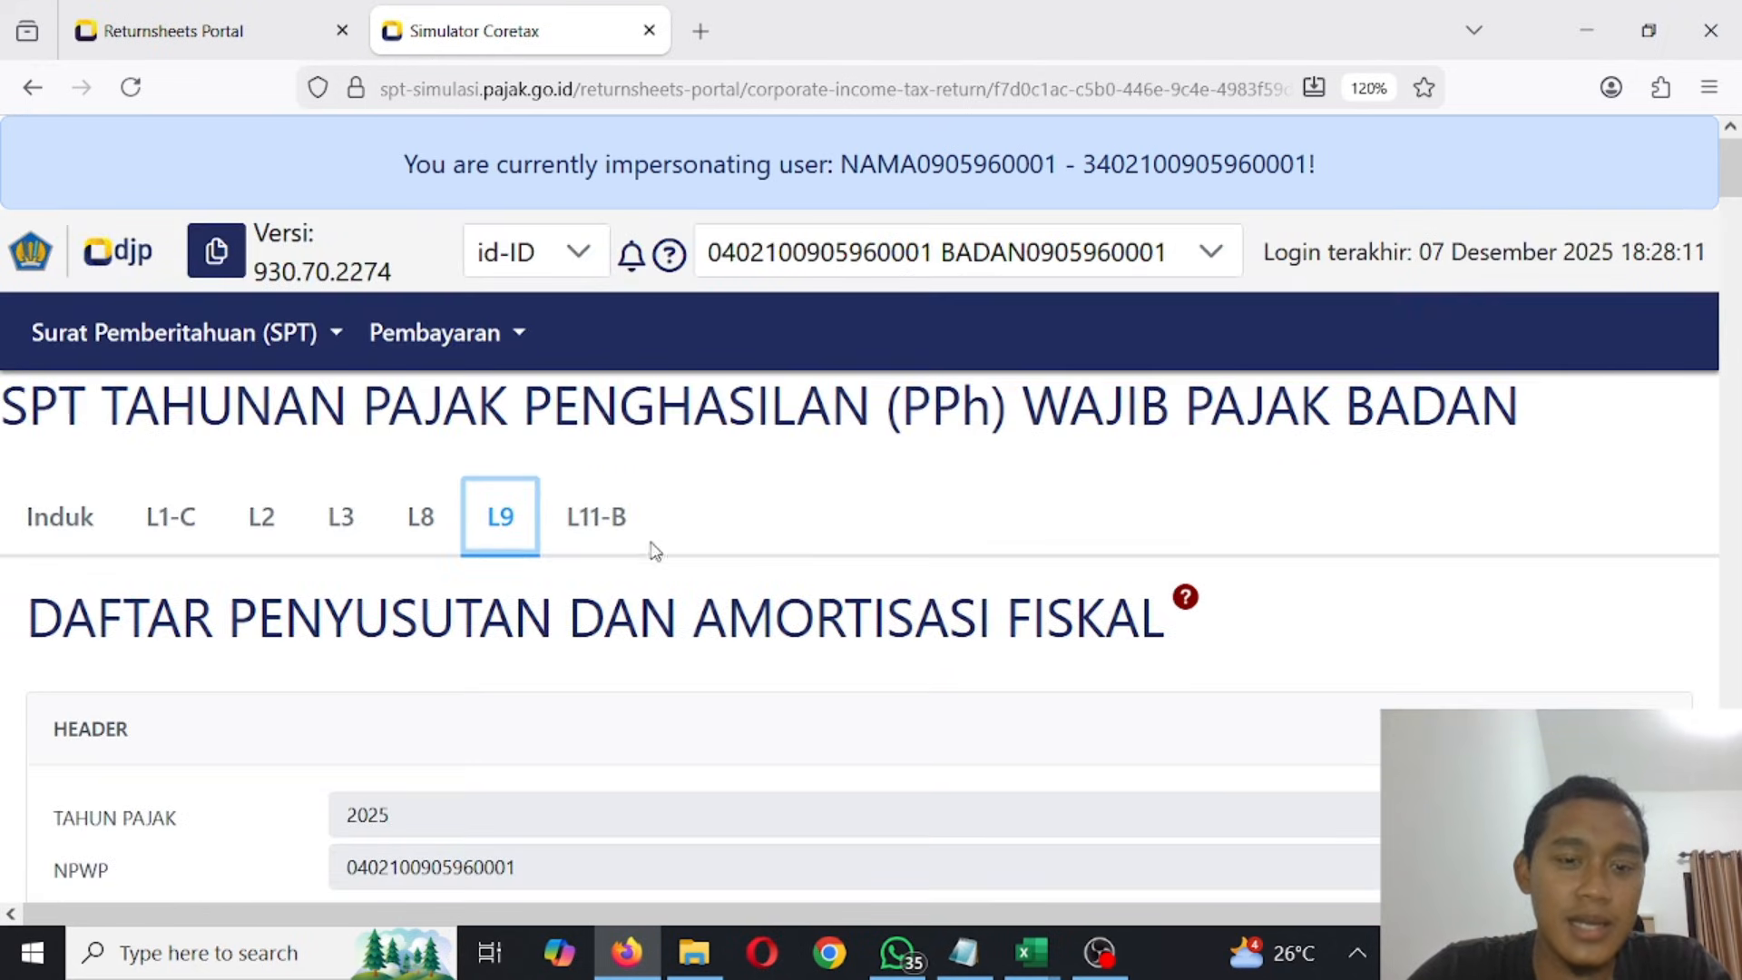
pyautogui.click(601, 513)
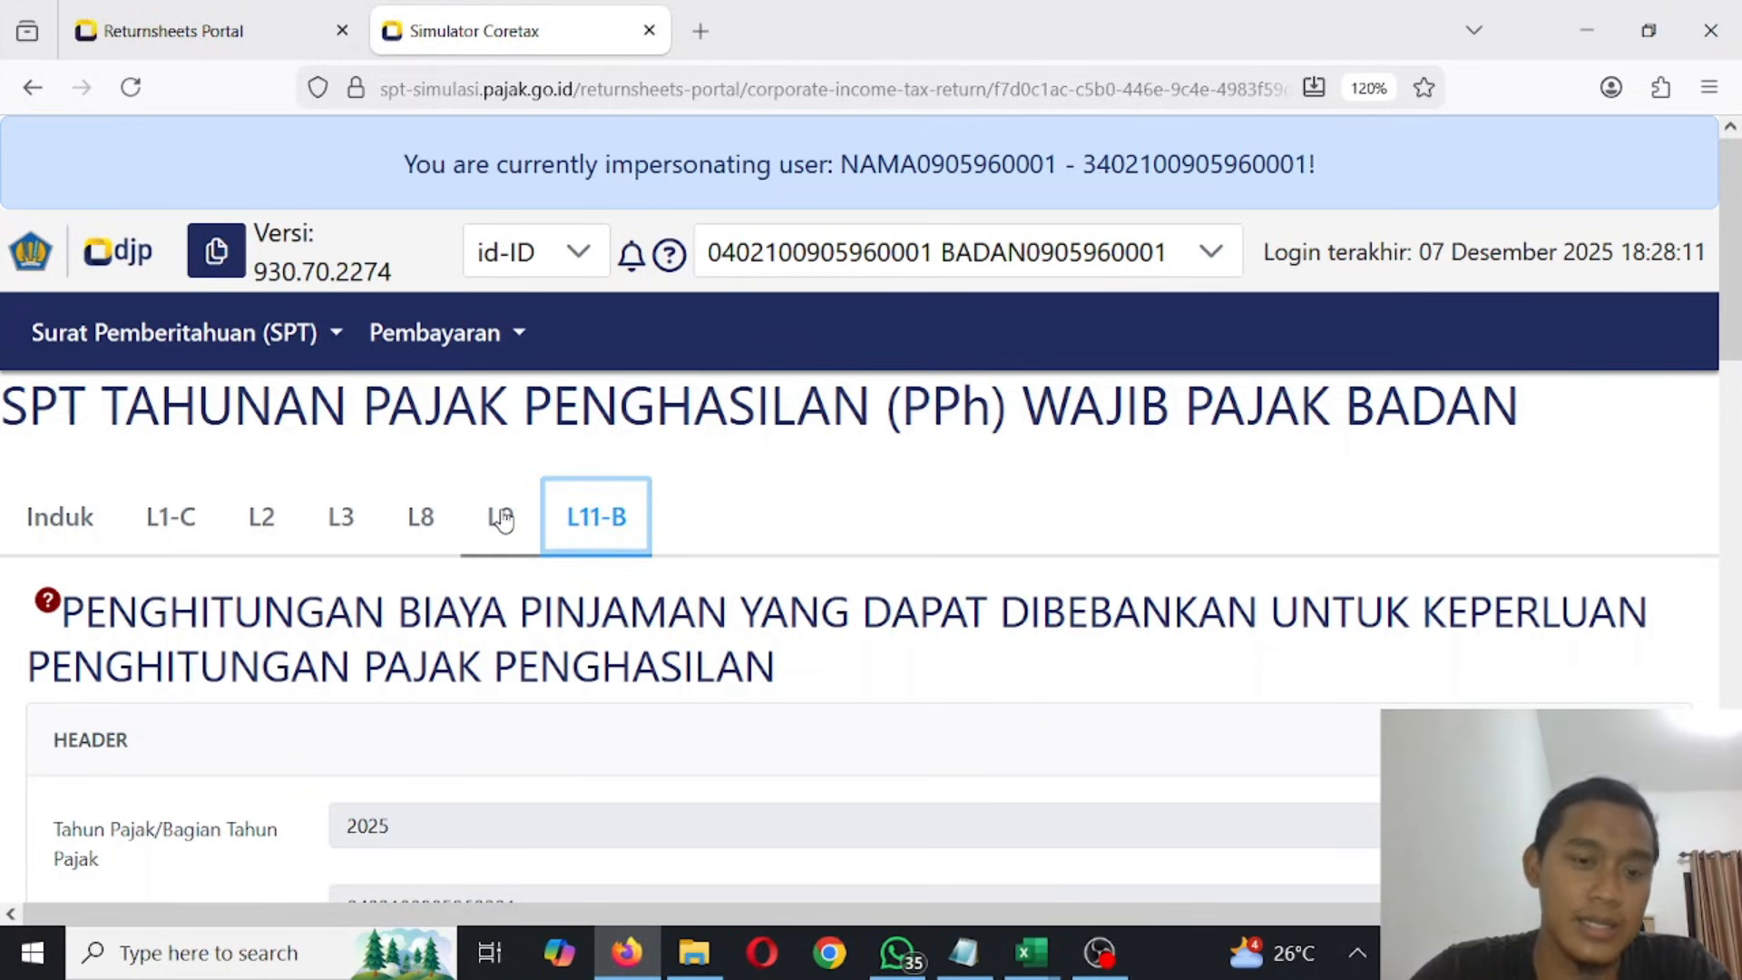
pyautogui.click(420, 519)
pyautogui.click(147, 528)
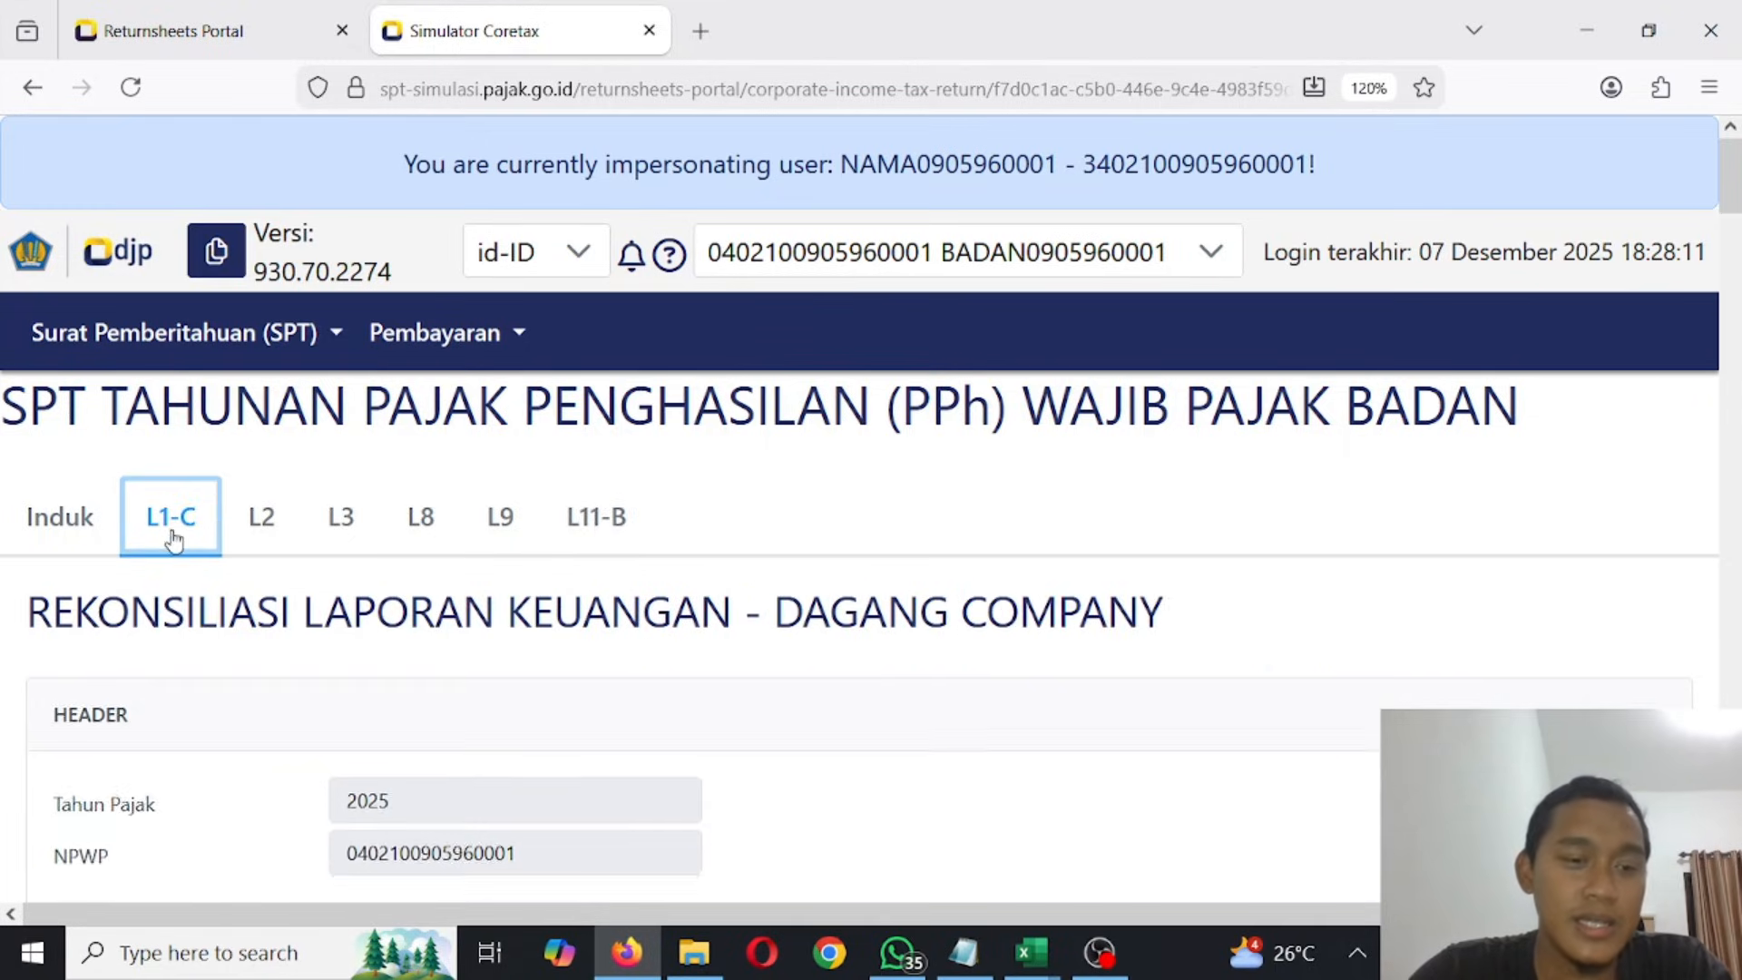